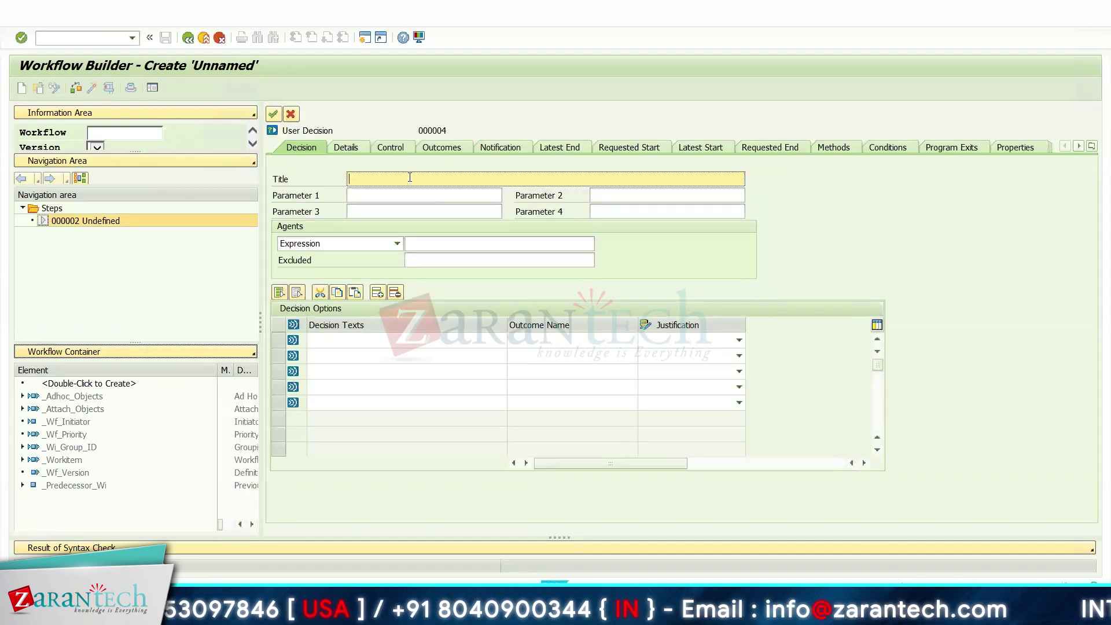
Step: Title the user decision "Leave Request Approval" and assign the workflow initiator (expression) as its agent
text(ave )
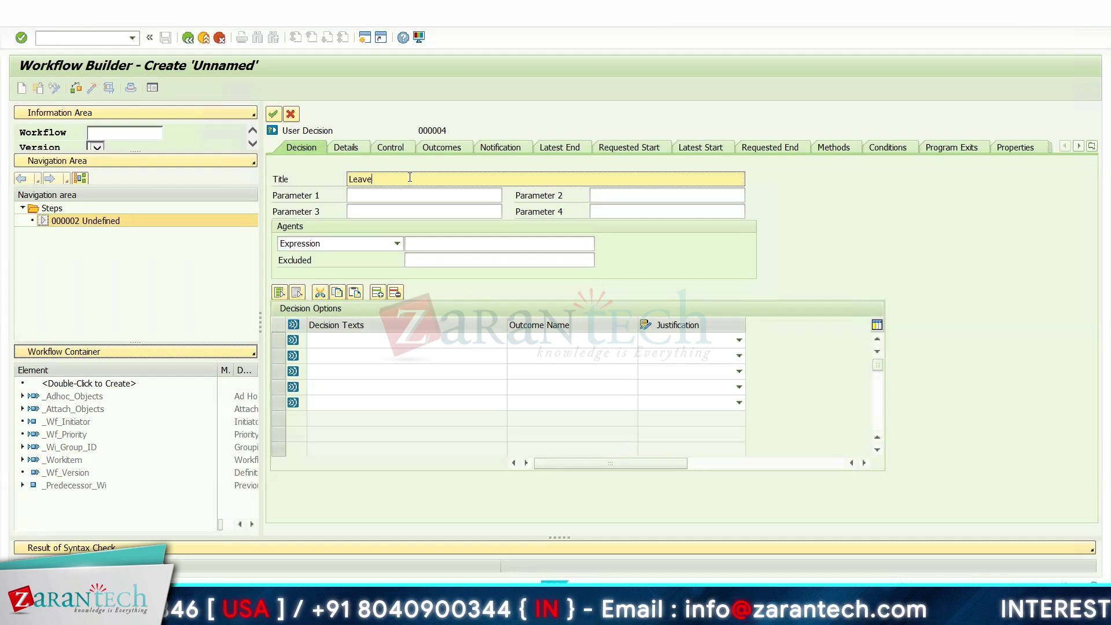
text(Request)
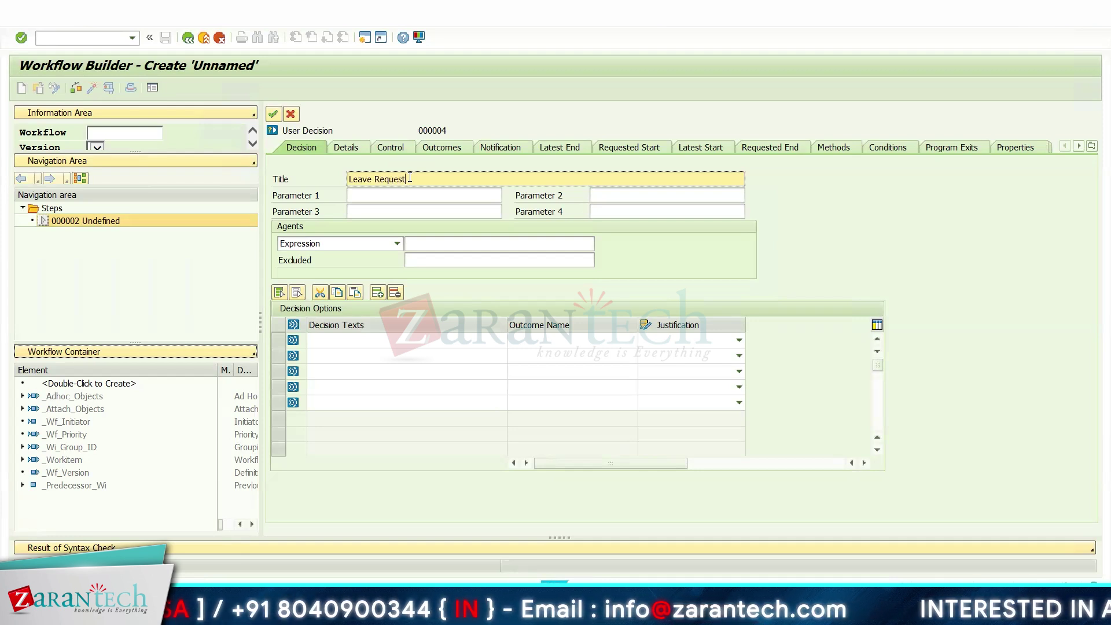
text( Approval)
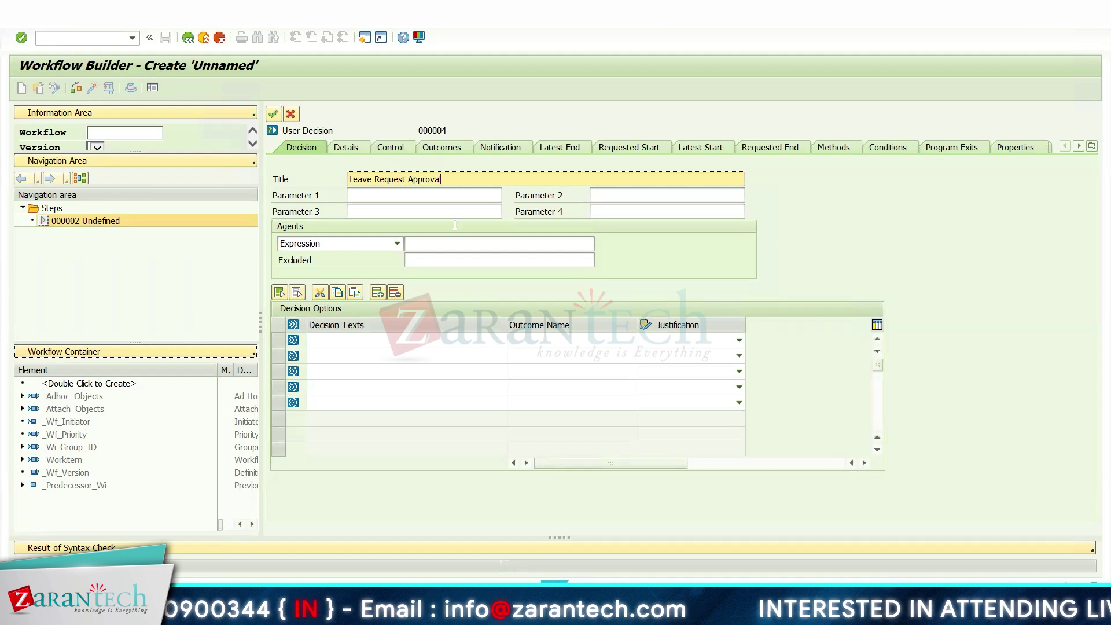
click(359, 245)
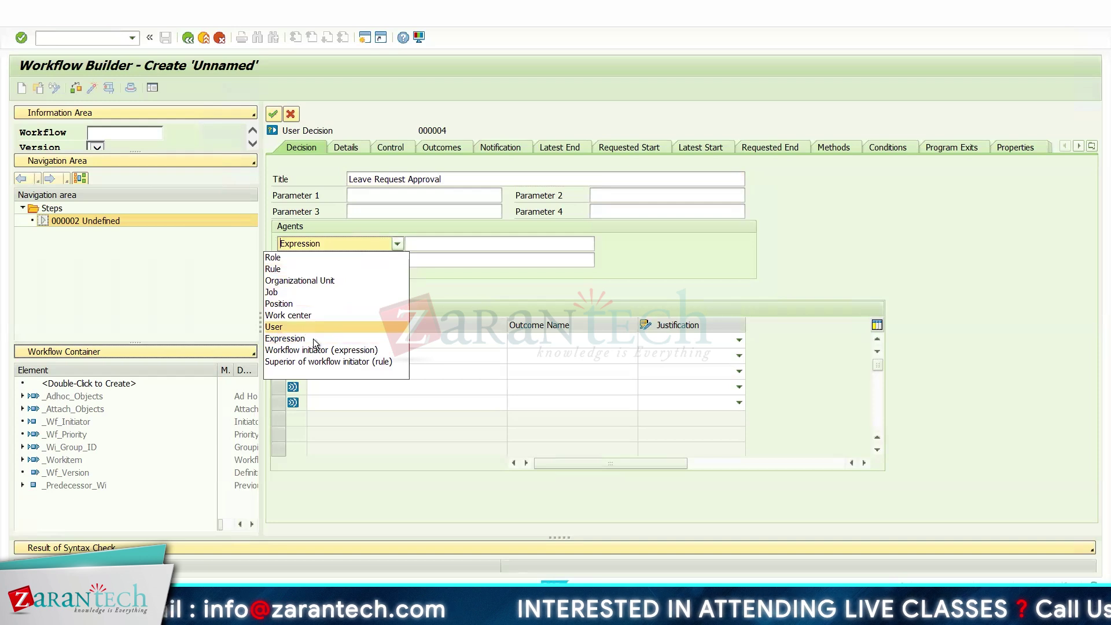
click(344, 353)
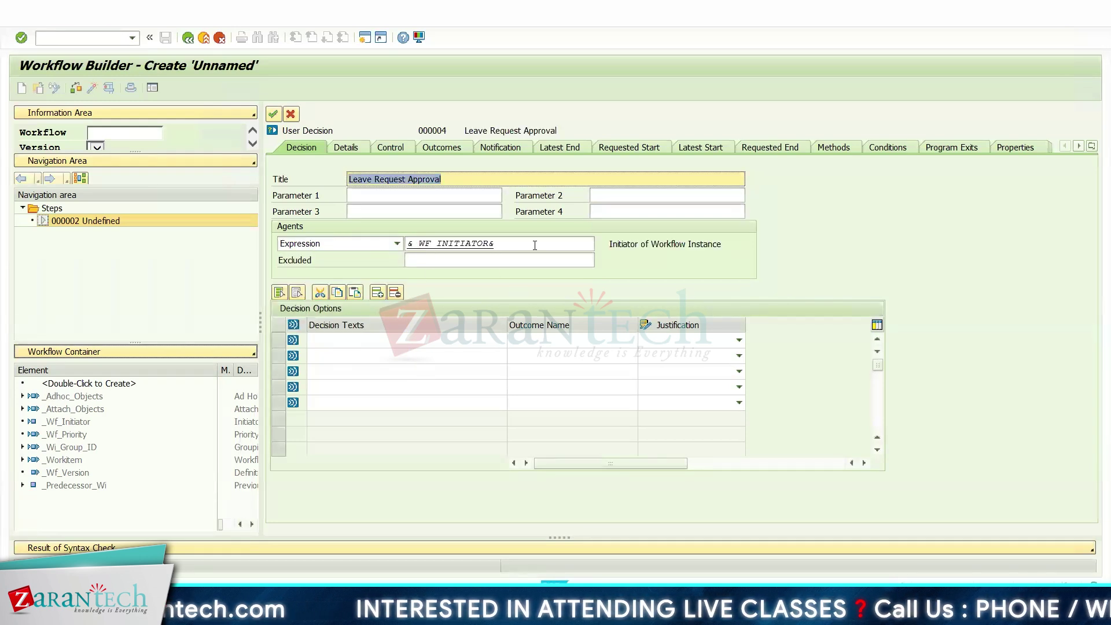
Step: Add a first decision option with the text "Approve Leave" and the outcome name "Approve"
click(399, 340)
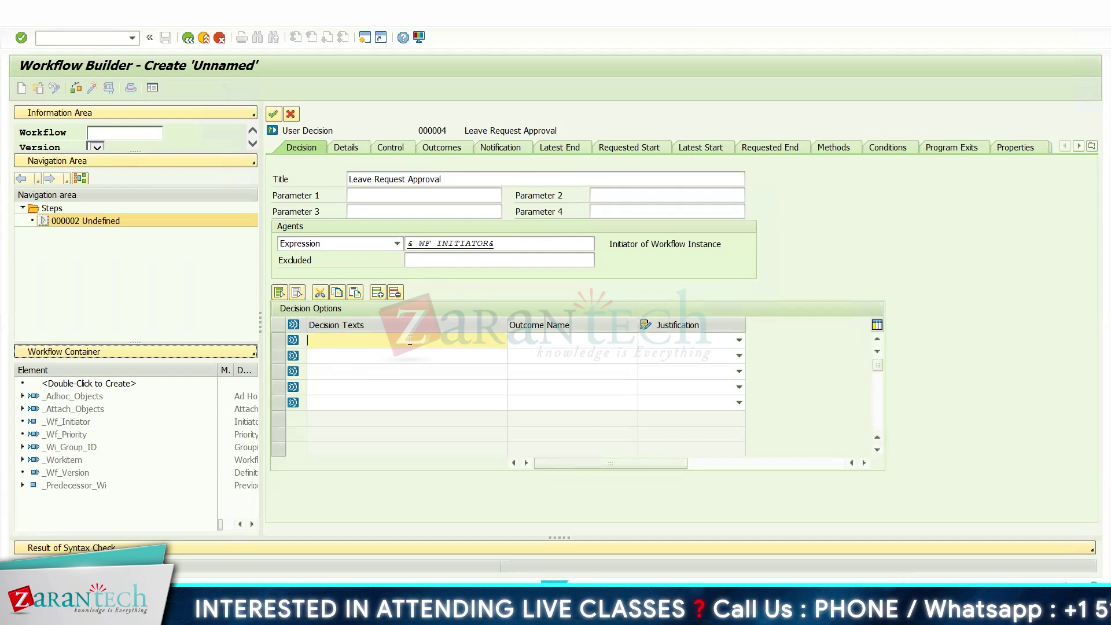
text(Aprrove)
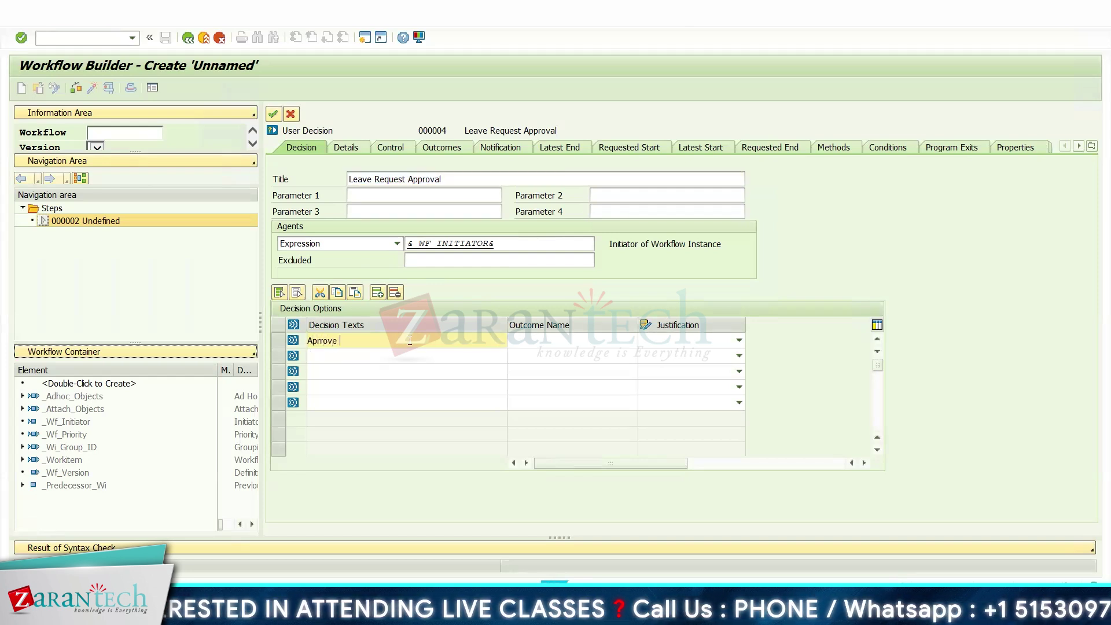
key(BackSpace)
key(BackSpace)
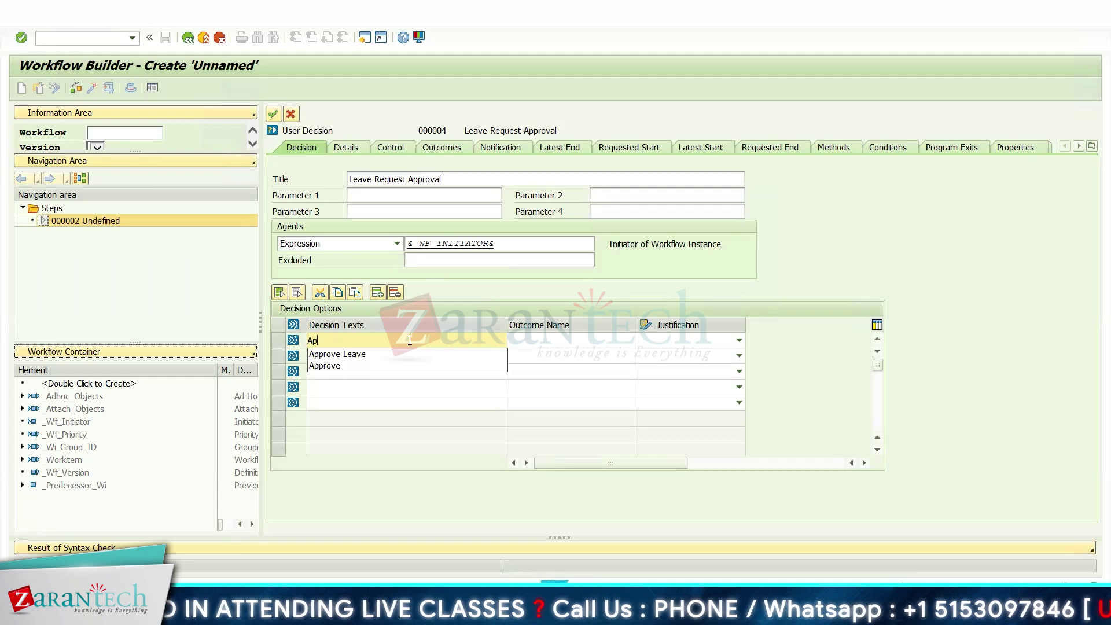
key(Down)
key(Return)
key(Tab)
text(A)
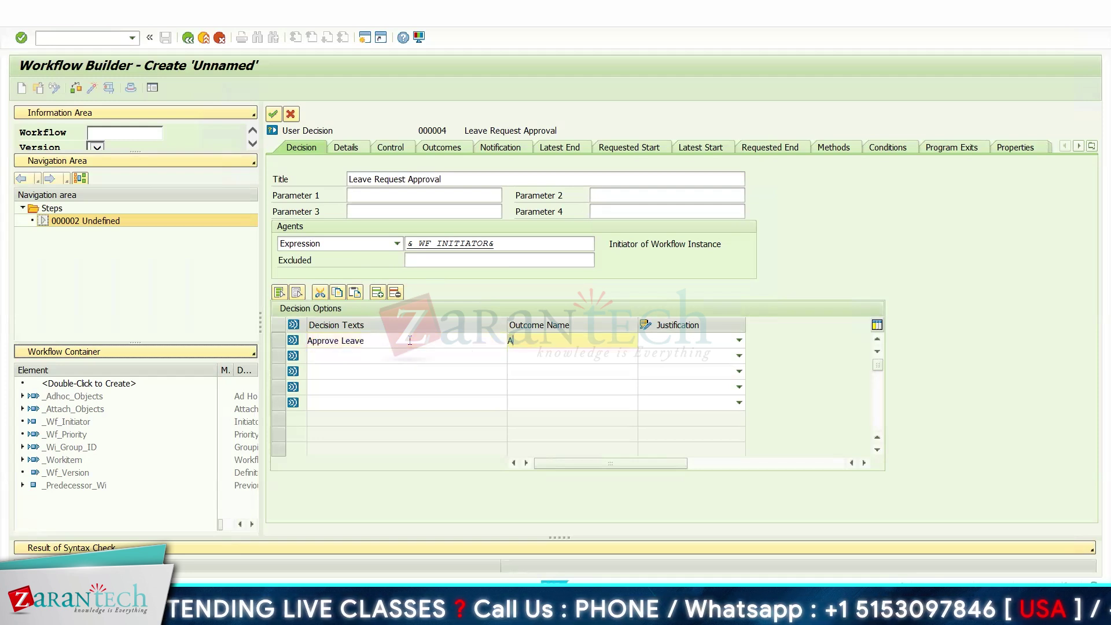
text(pprove)
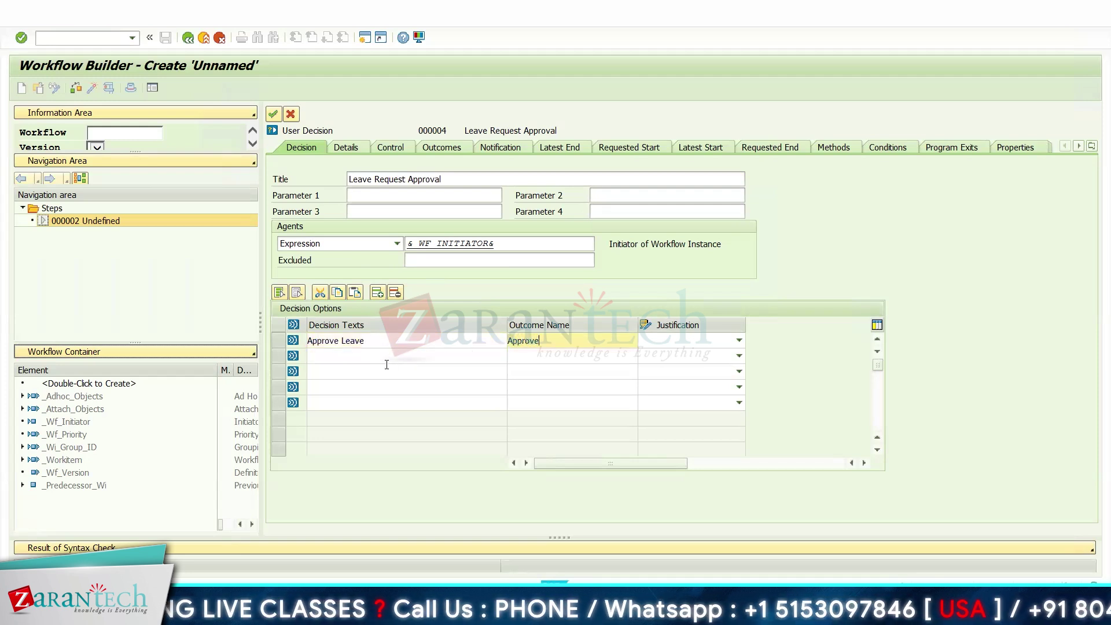
Step: Add a second decision option "Reject leave" with the outcome name "Reject" and transfer the user decision to the workflow
click(386, 361)
text(Reject)
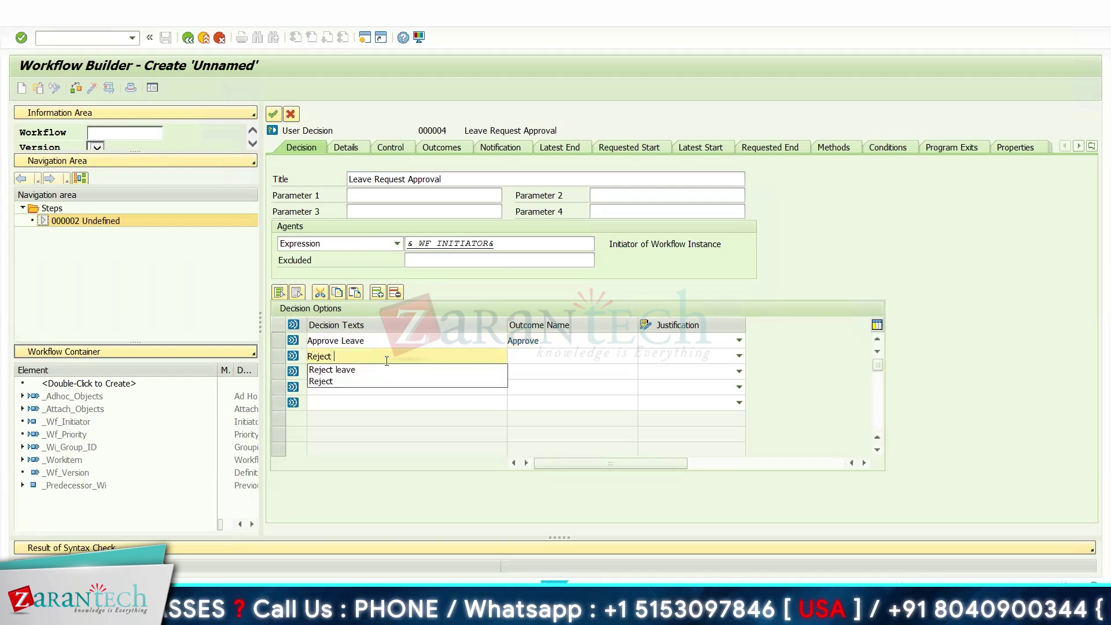
key(Down)
key(Return)
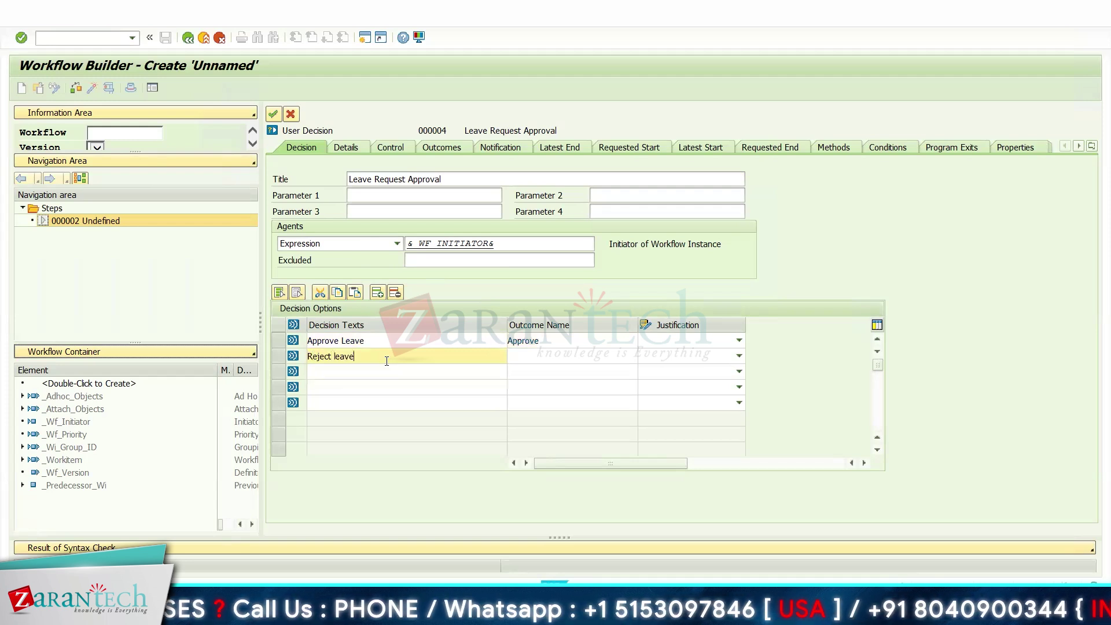
key(Tab)
text(Rejec)
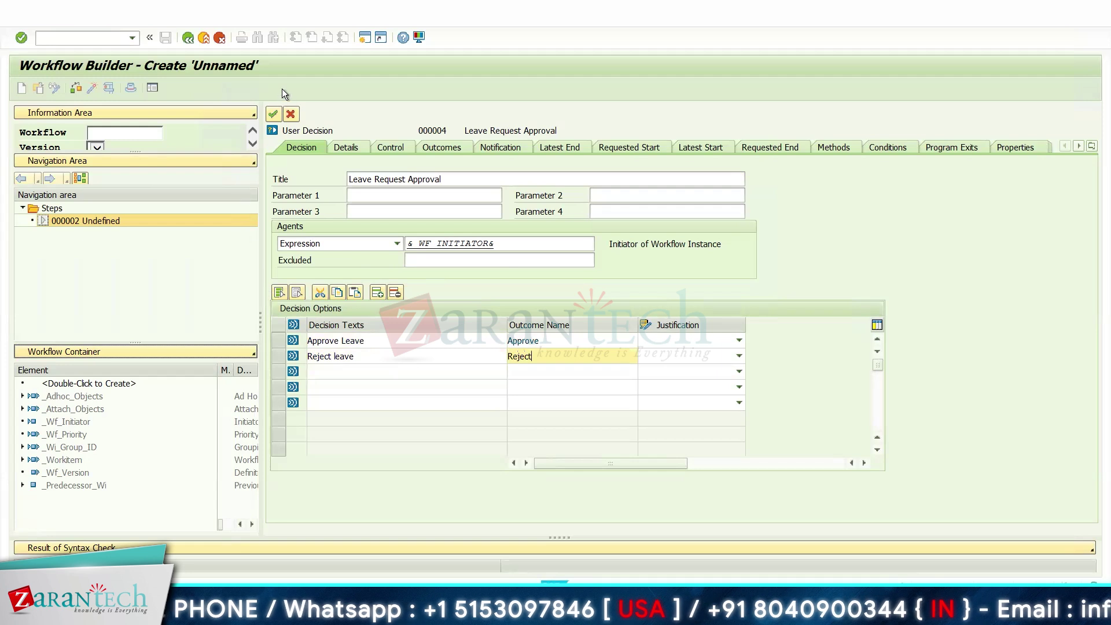
click(275, 115)
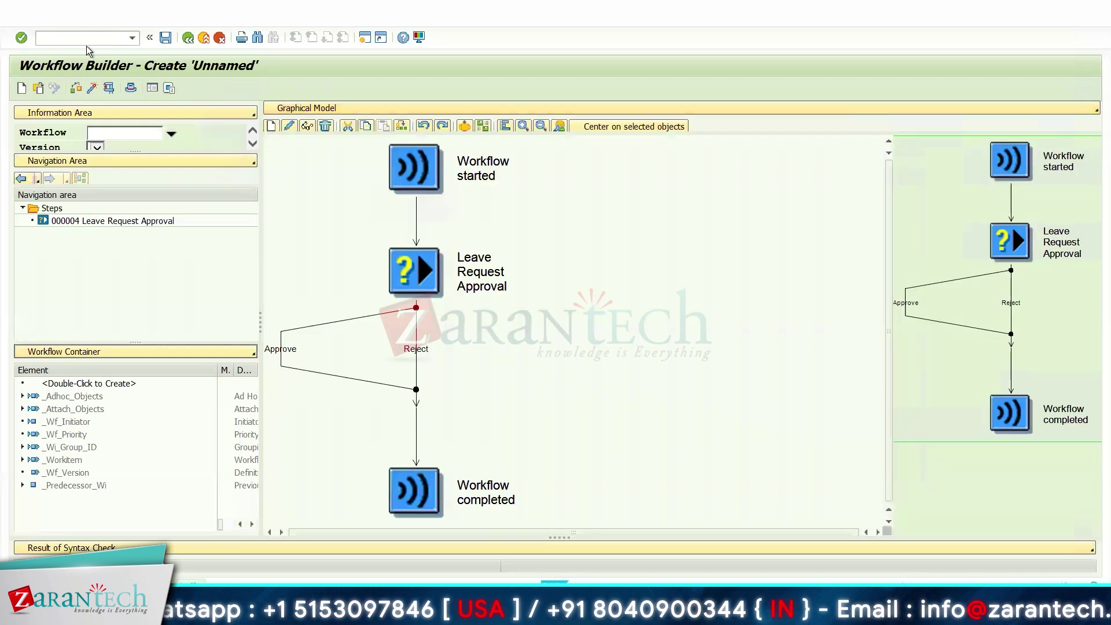
Step: Save the workflow with the abbreviation ZAR_WORKFLOW and the name "Leave Approve/Reject Workflow"
click(166, 37)
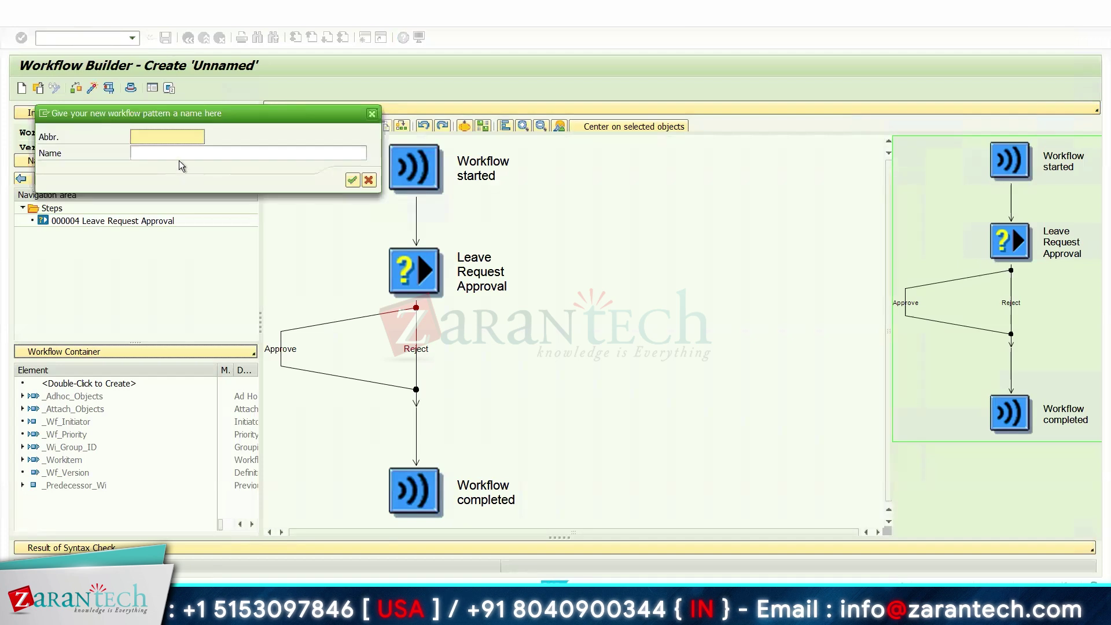
text(Z)
key(Down)
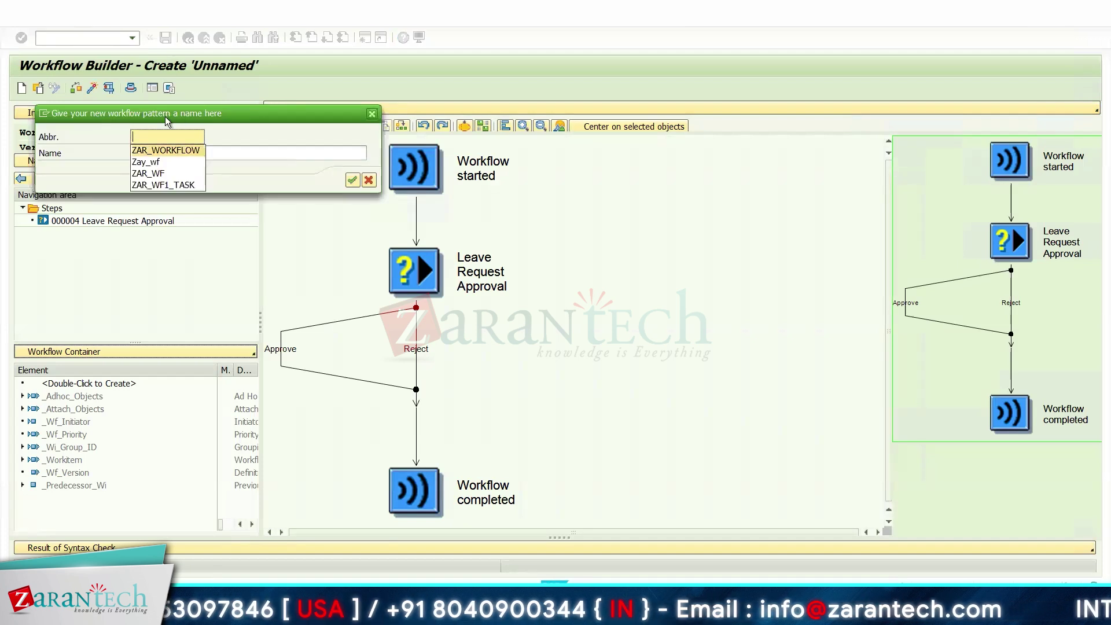
key(Return)
key(Tab)
key(BackSpace)
key(Down)
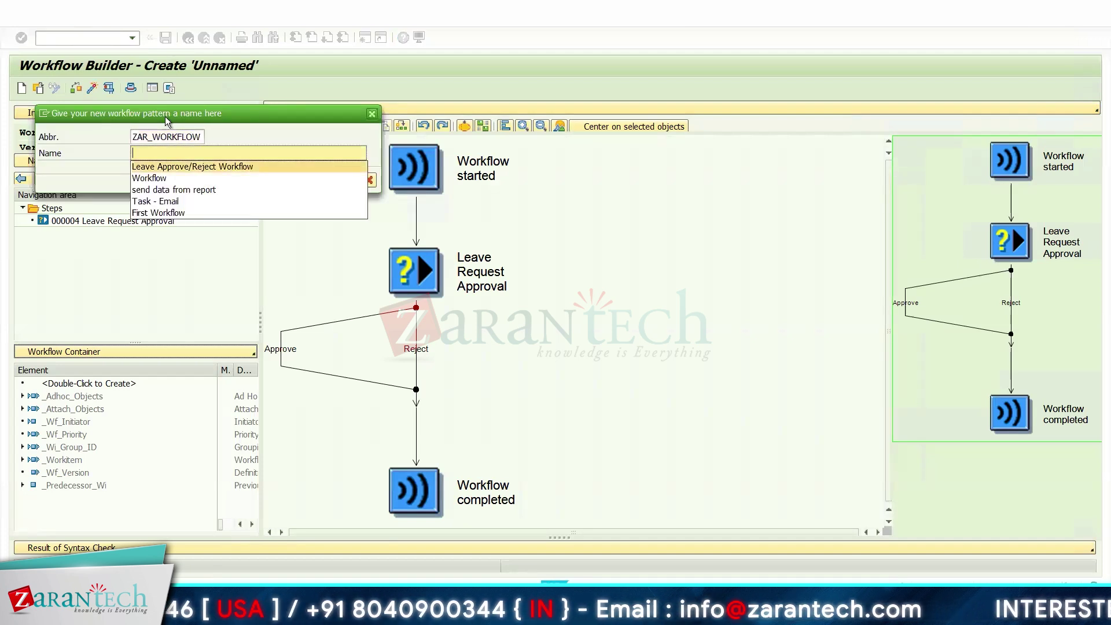
key(Return)
key(Return)
Step: Assign the workflow object to the previously used custom package and confirm its directory entry and transport request
key(BackSpace)
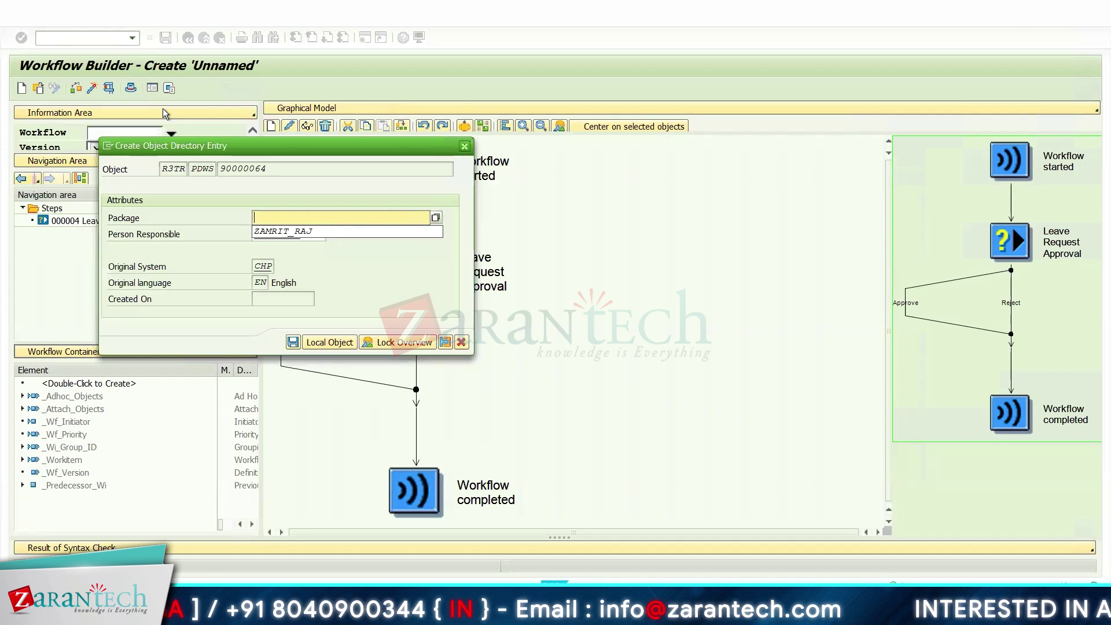
key(Down)
key(Return)
key(Return)
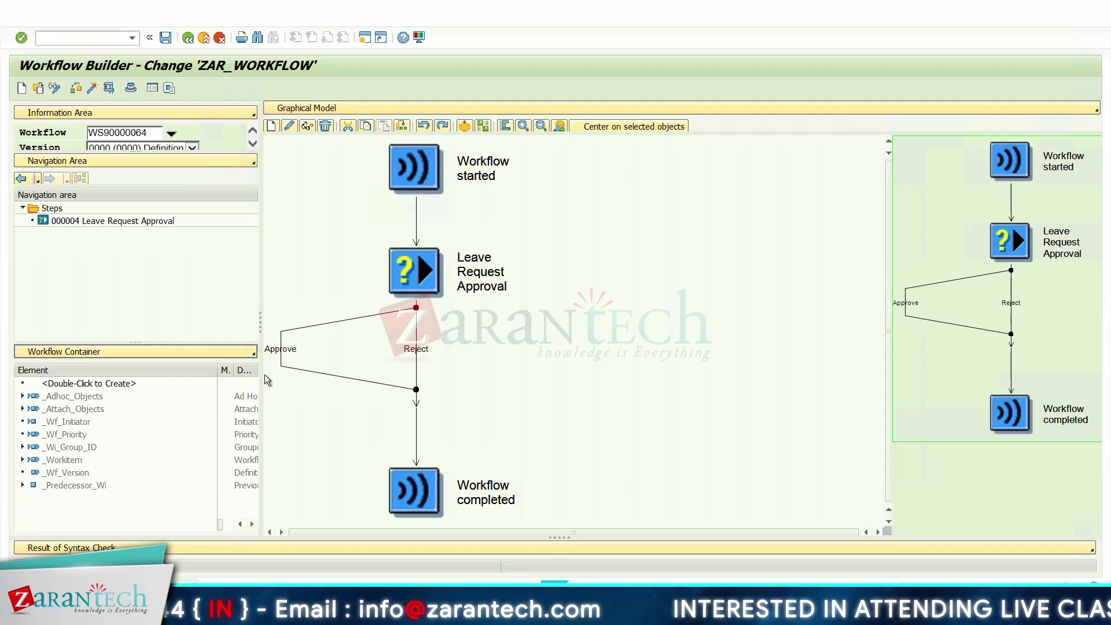
Step: Create a Send Mail step on the Approve branch with the subject "Approve"
click(275, 353)
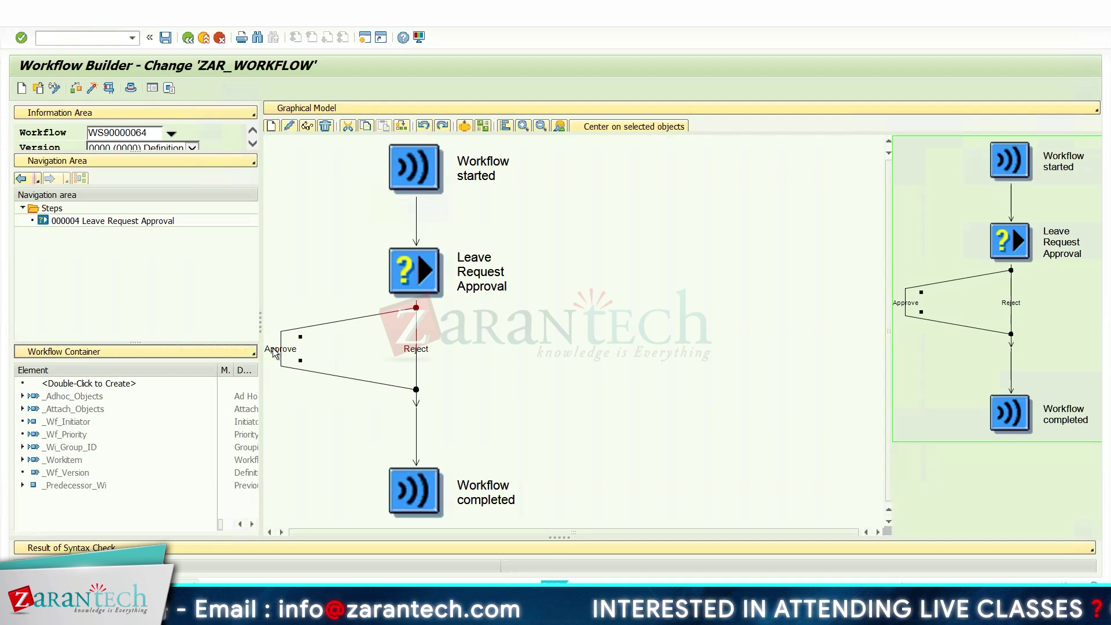
right_click(275, 353)
click(290, 357)
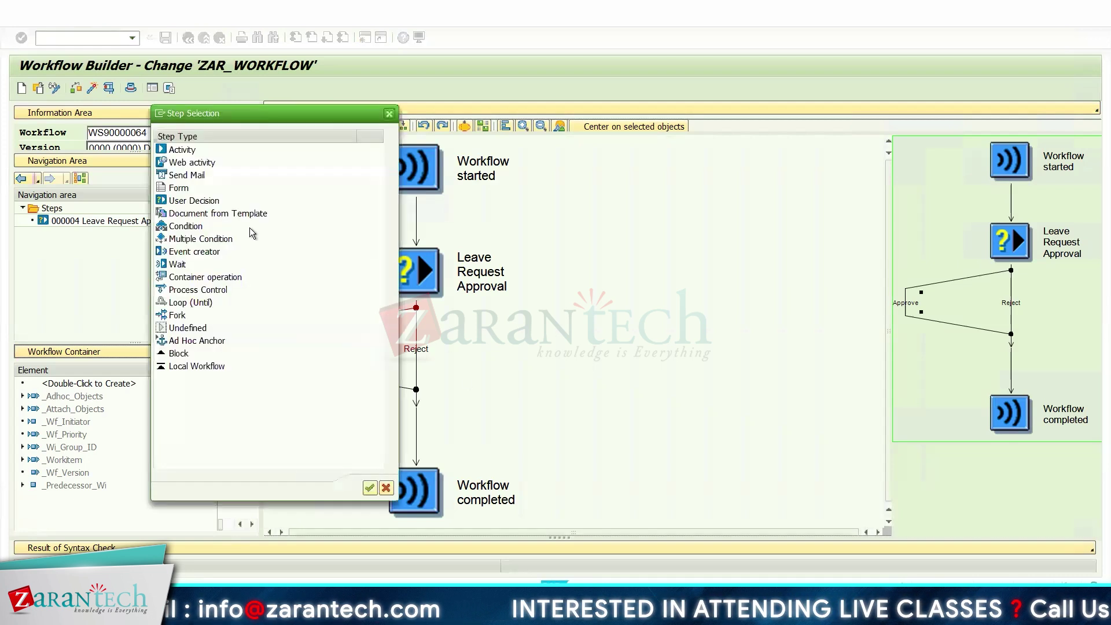
double_click(186, 174)
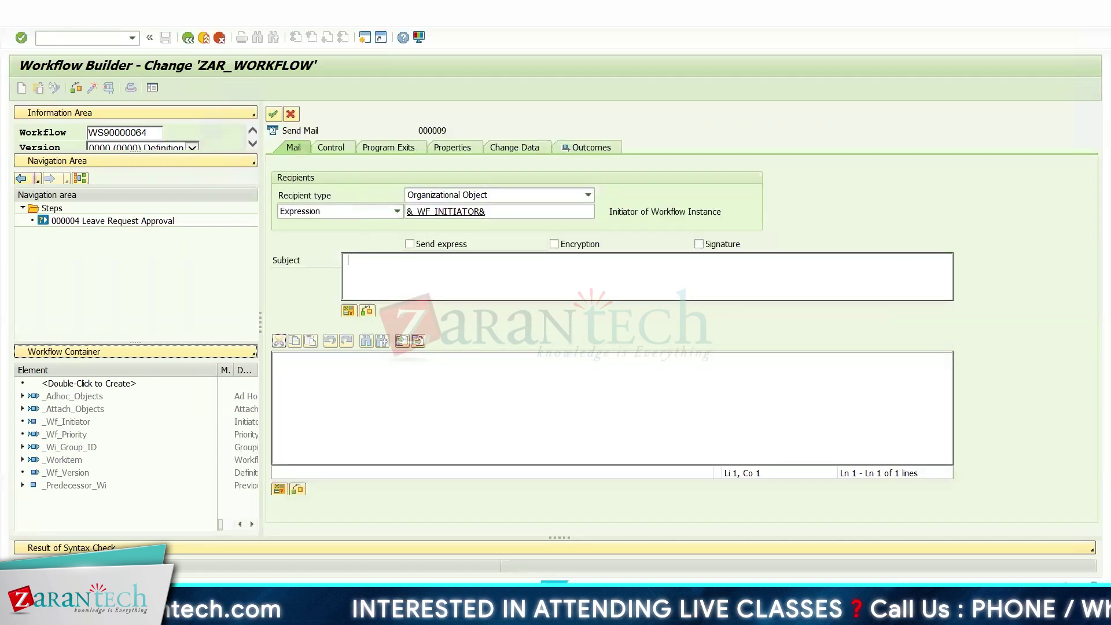
text(Approve)
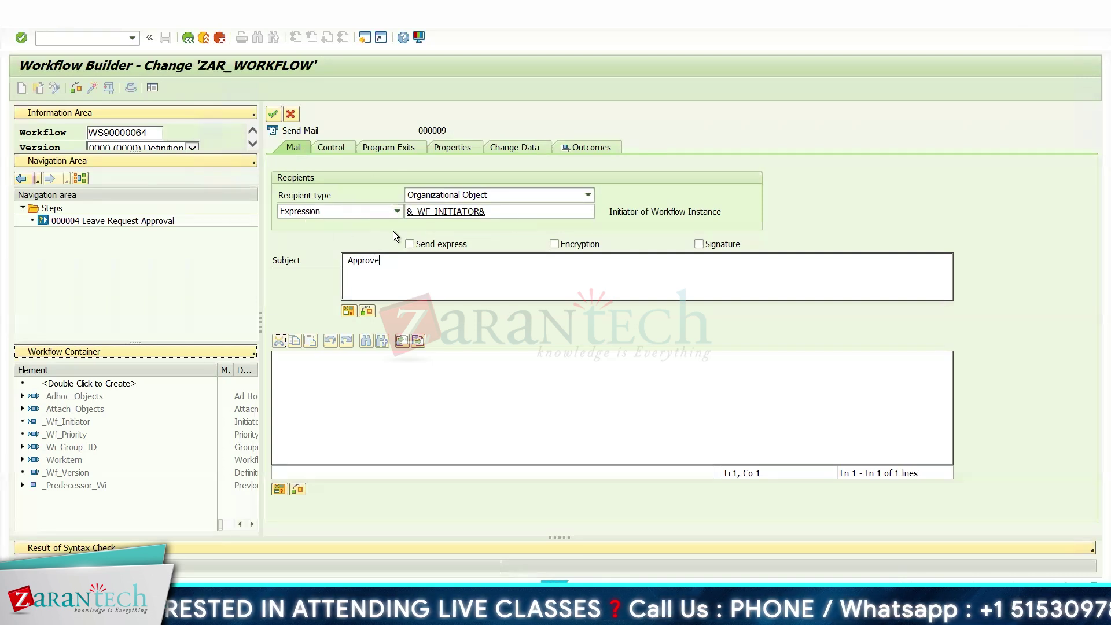
Step: Write the mail body "Hi User your leave Request has been approved" and transfer the mail step to the workflow, accepting the proposed package and transport request
click(348, 362)
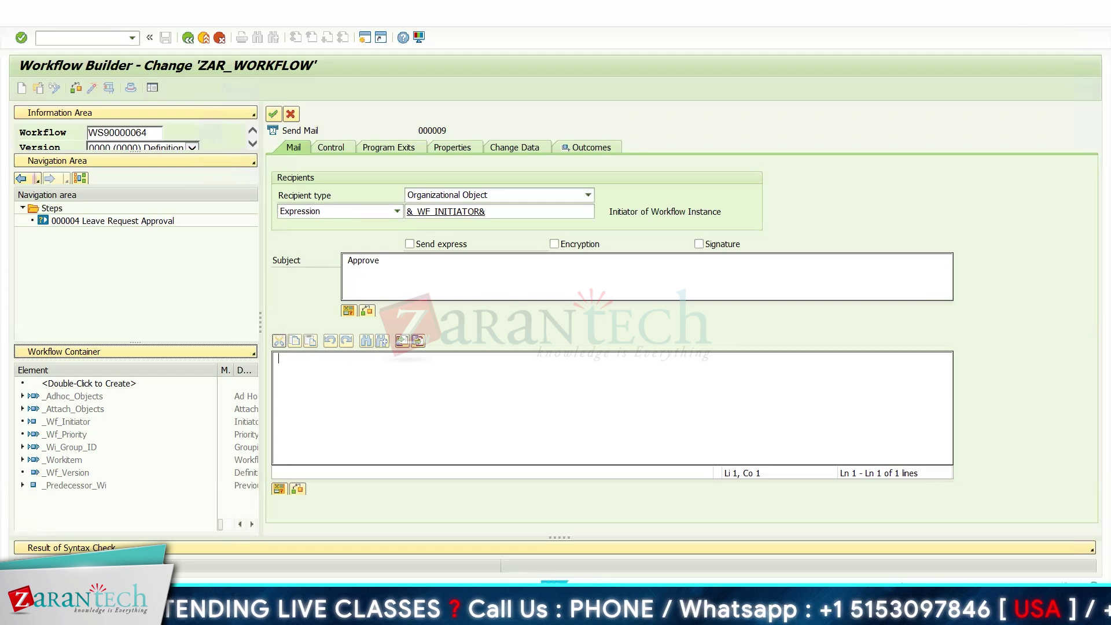
text(Hi User  )
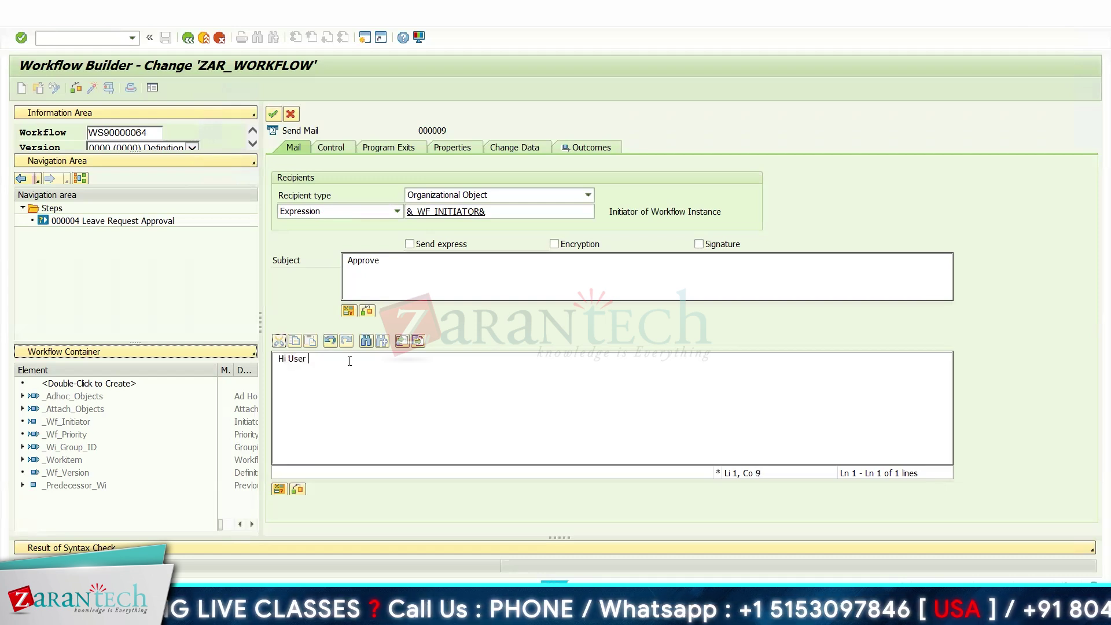
text(your leav)
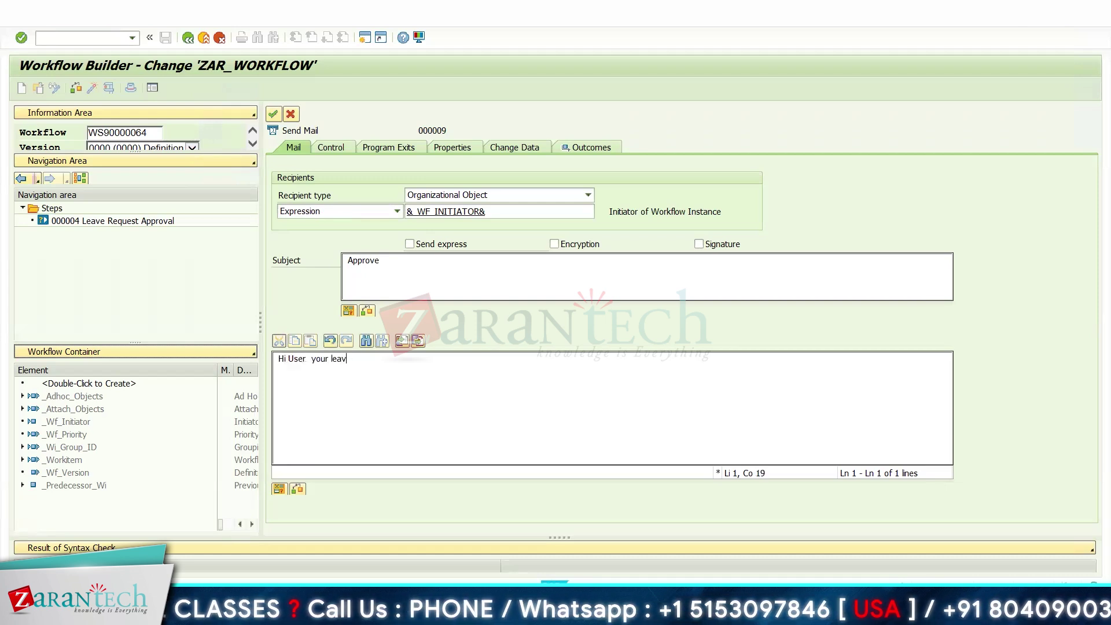
text(e Request)
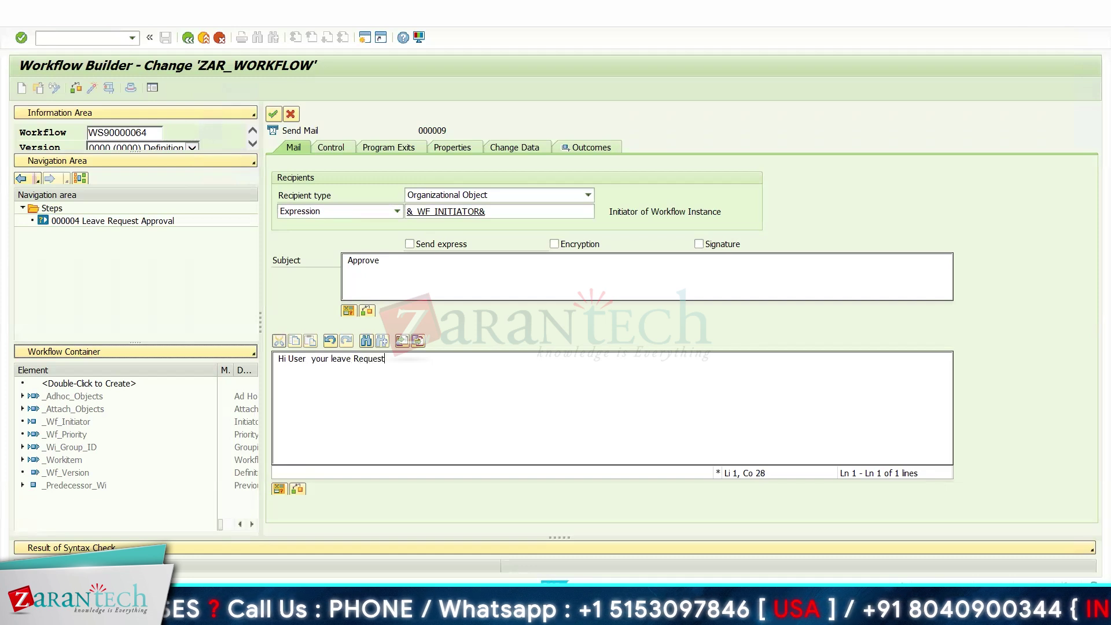
text( has been )
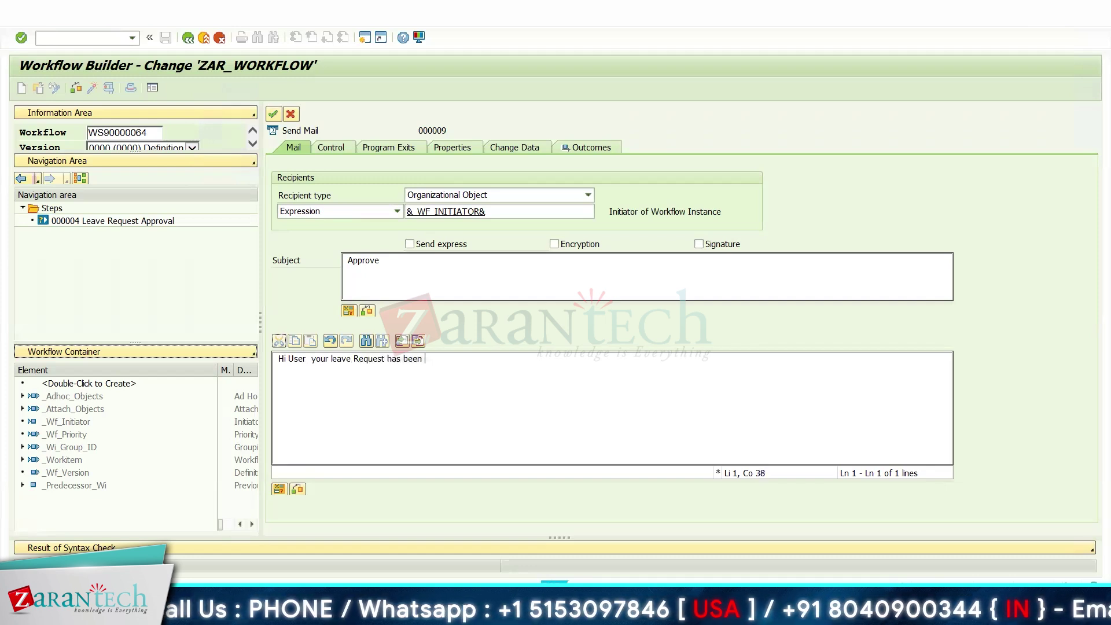
text(approved)
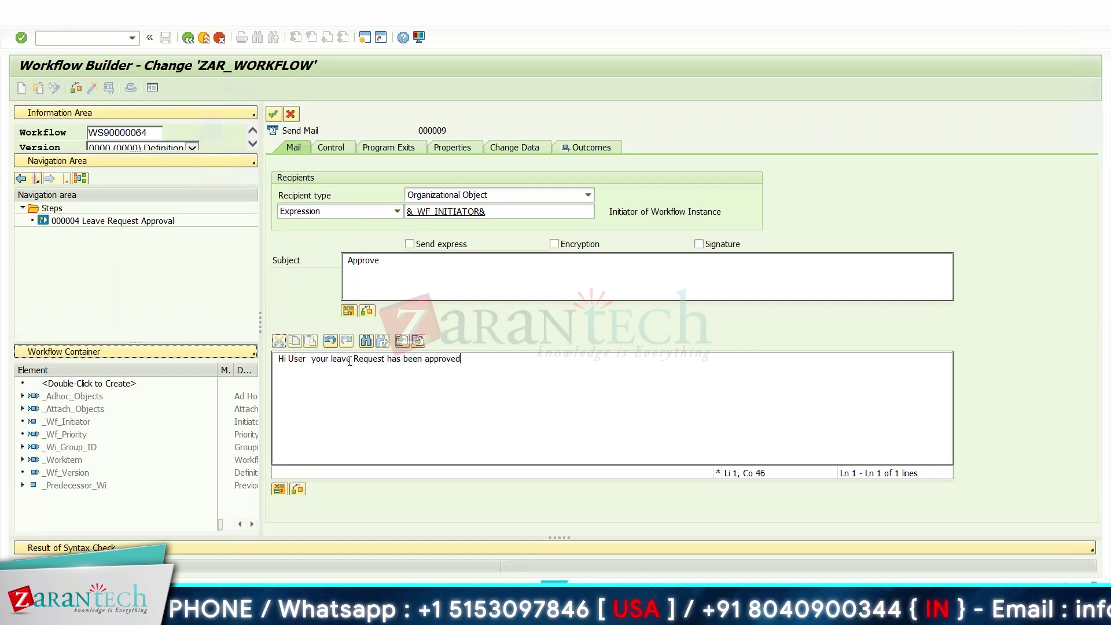
click(273, 114)
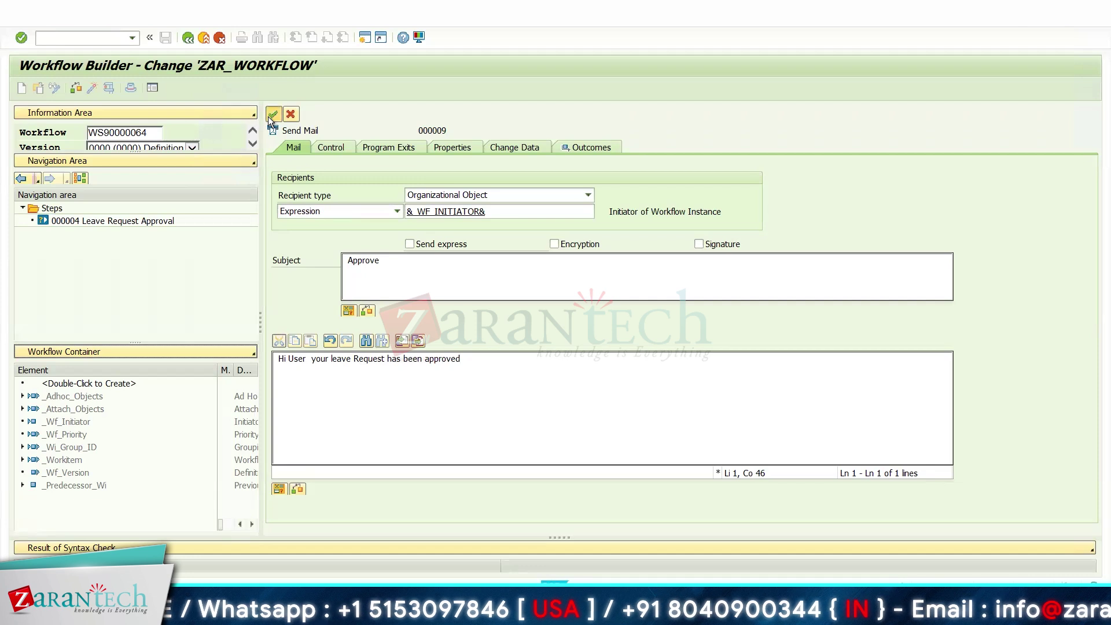
key(Return)
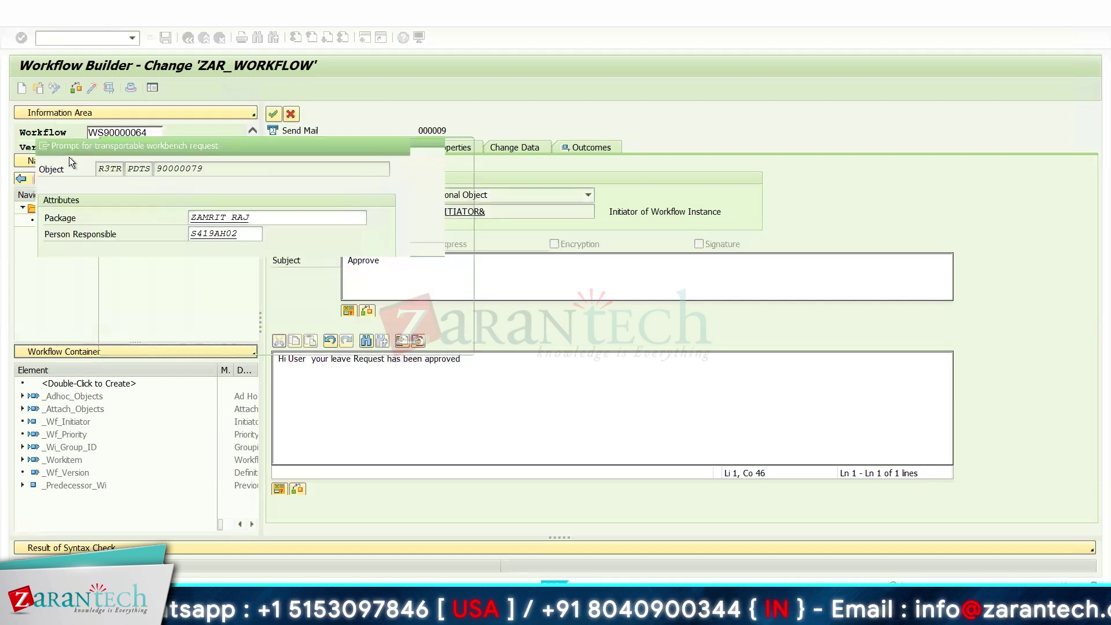
key(Return)
key(Return)
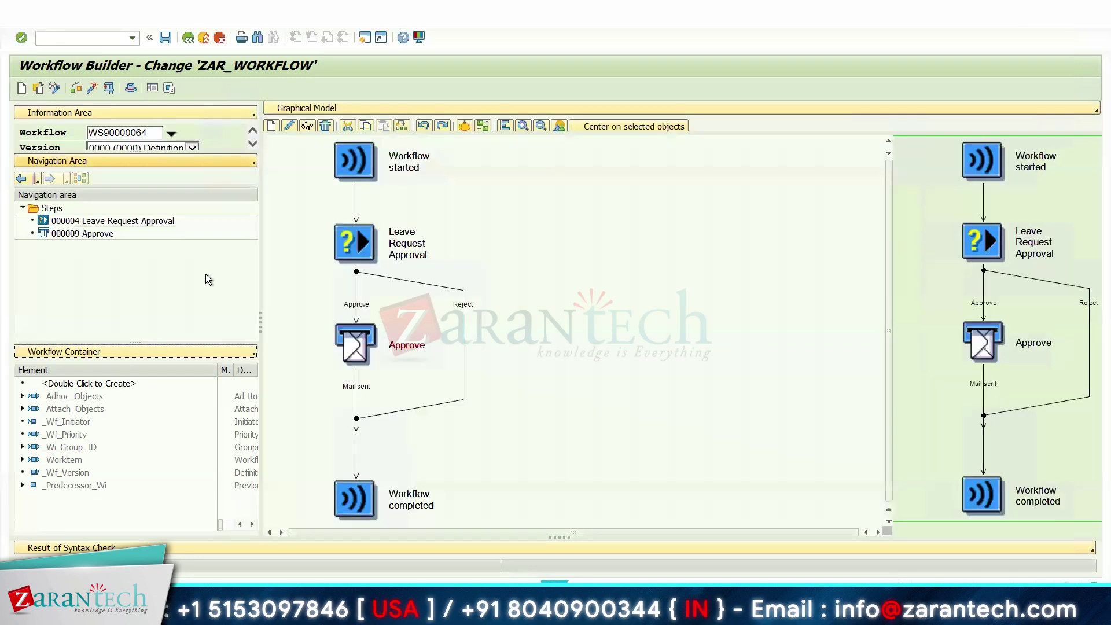
Step: Create a Send Mail step on the Reject branch with the subject "Reject"
right_click(463, 304)
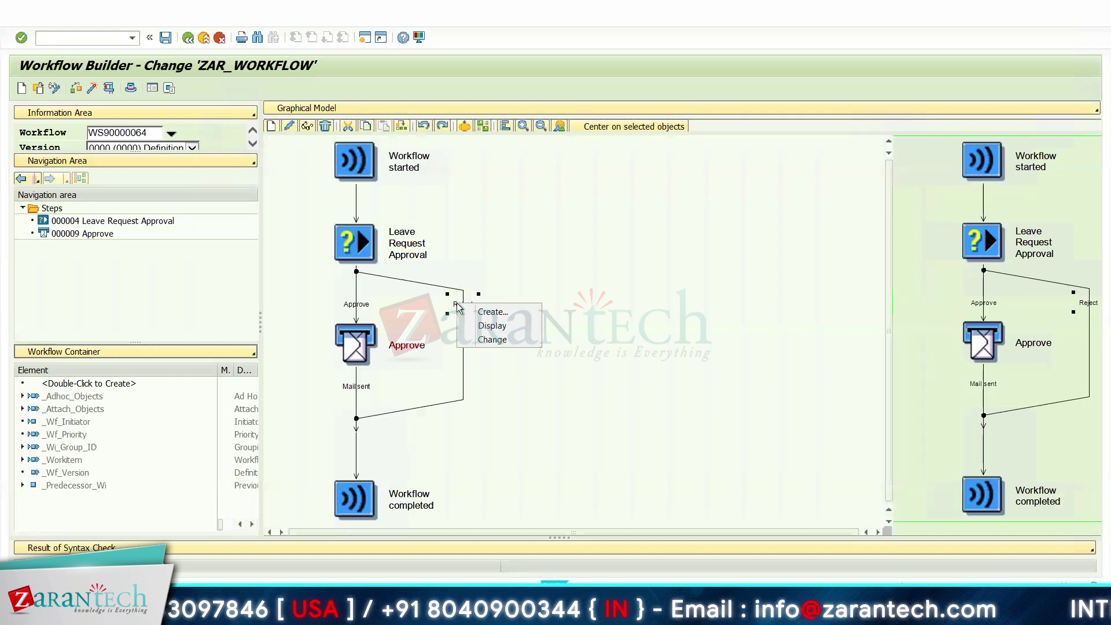
click(492, 312)
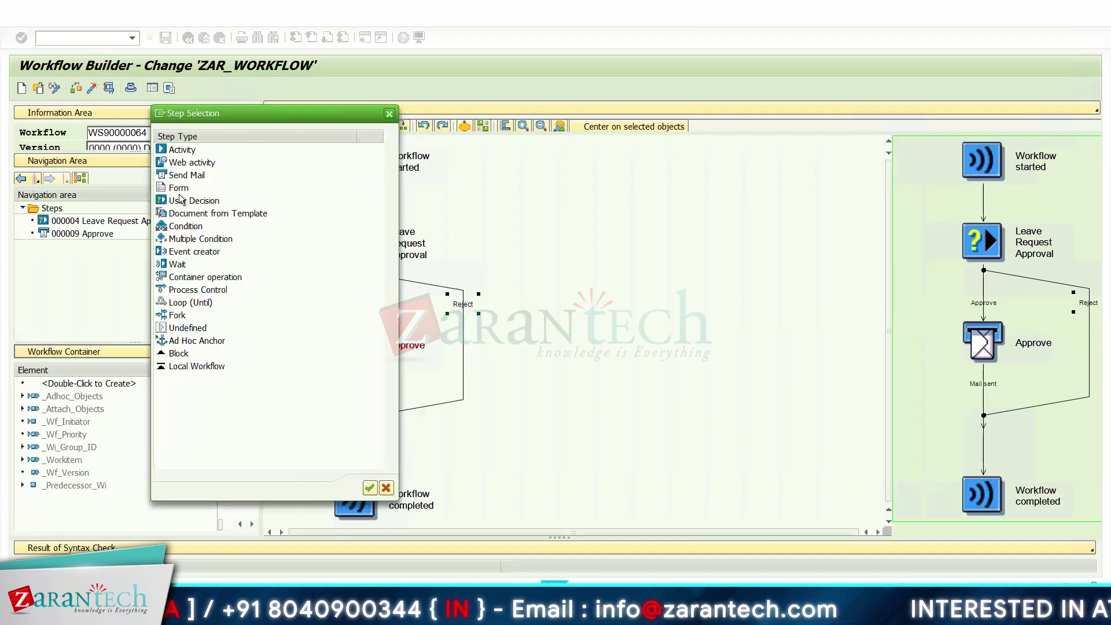
click(183, 176)
double_click(183, 176)
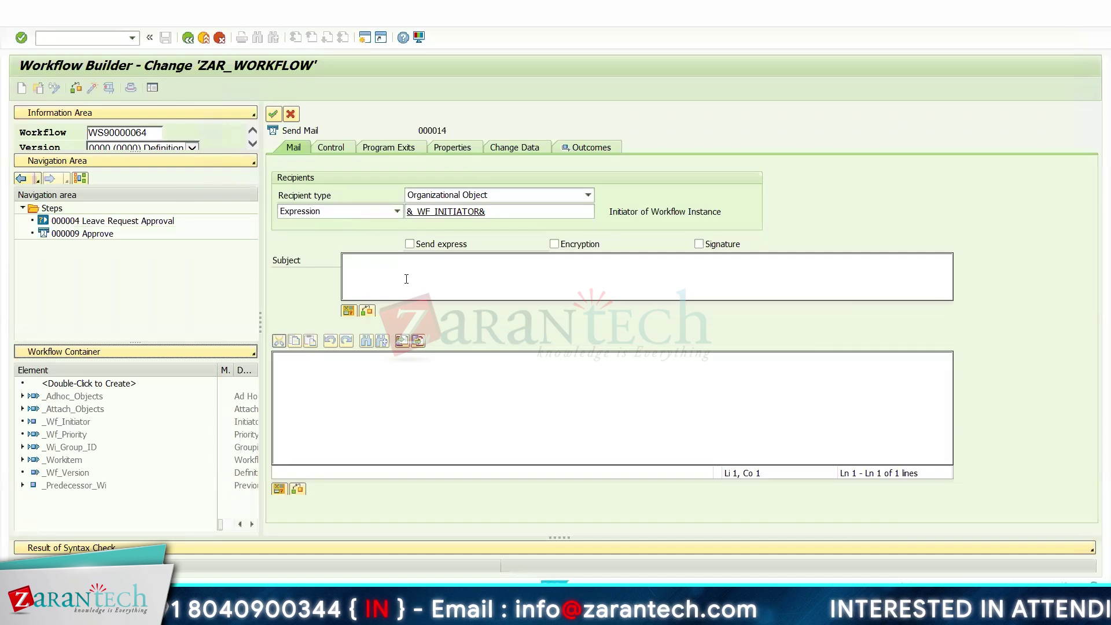
click(412, 271)
text(Reject)
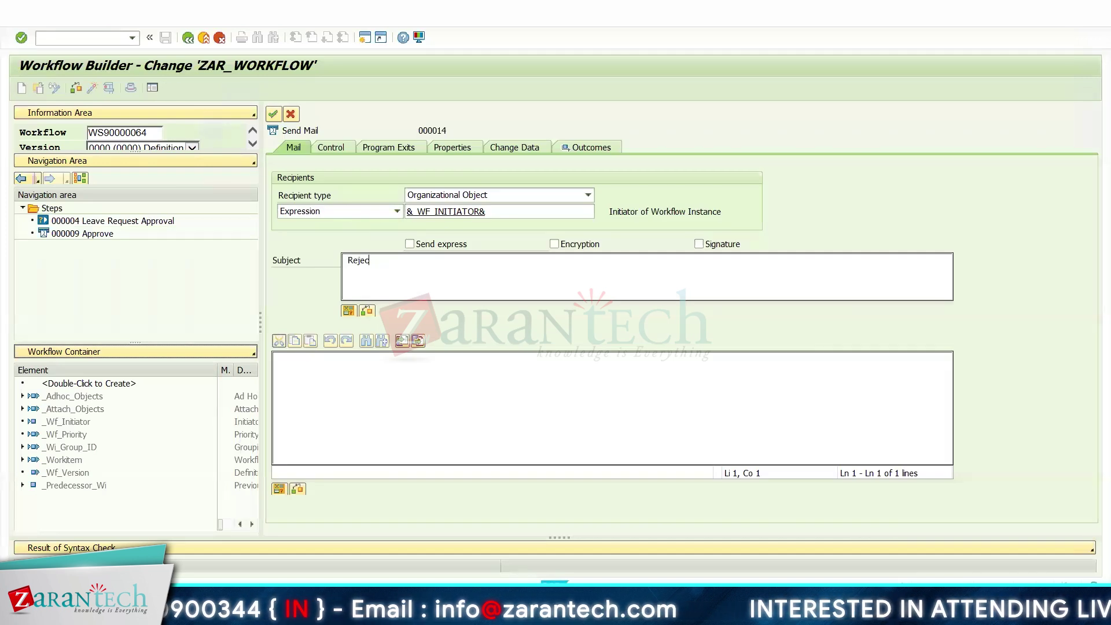
Step: Write the mail body "Hi User Your leave Request has been rejected" and transfer the mail step, accepting the proposed task name and transport request
click(389, 369)
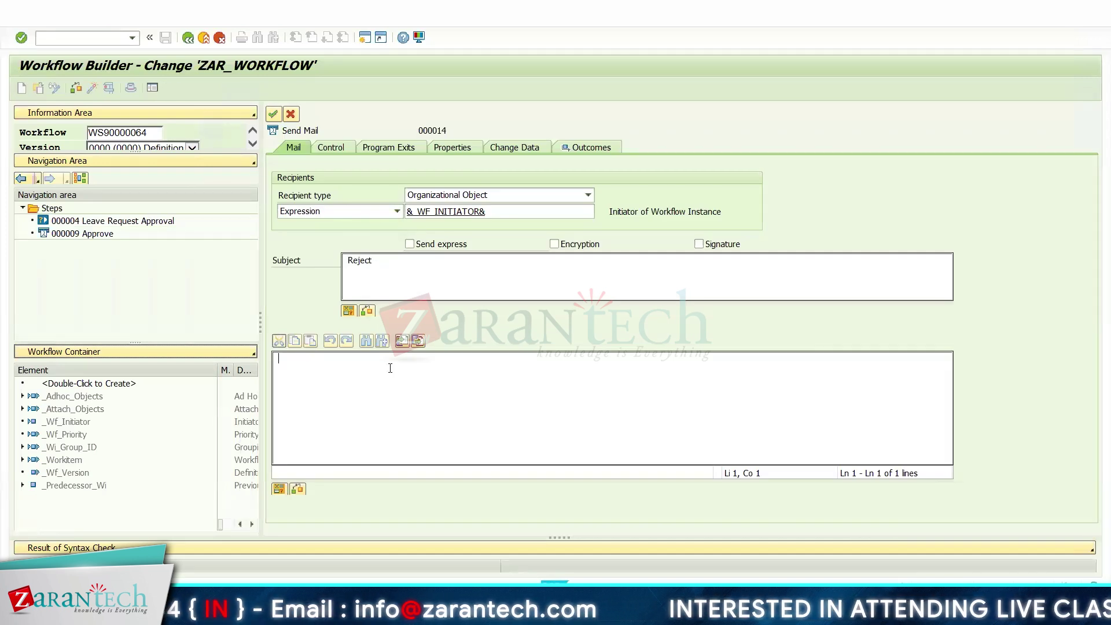
text(H)
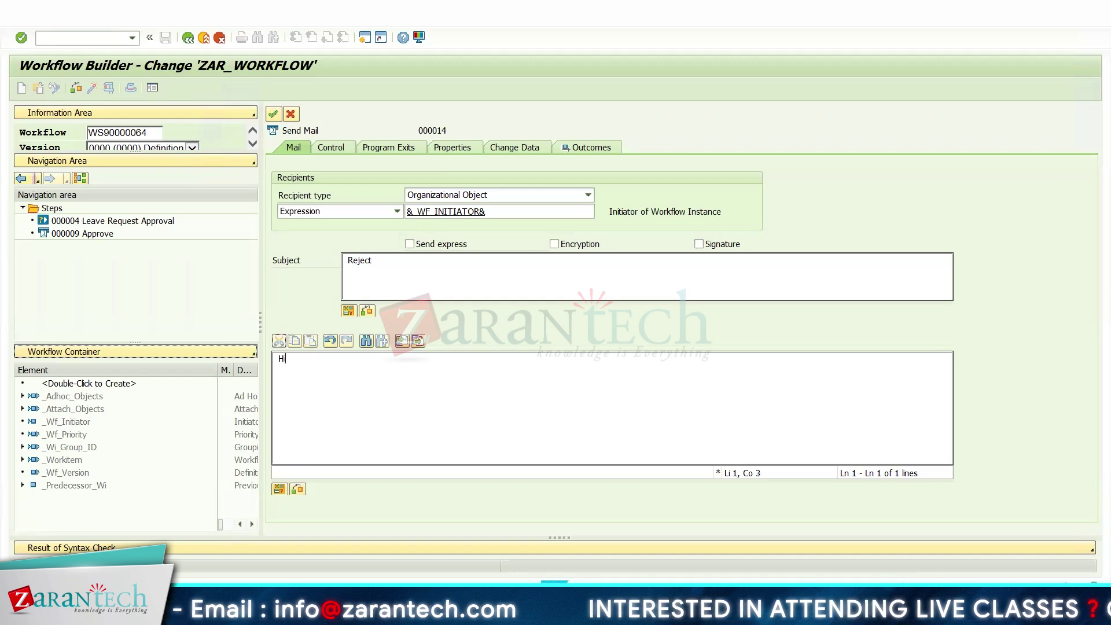
text(i User )
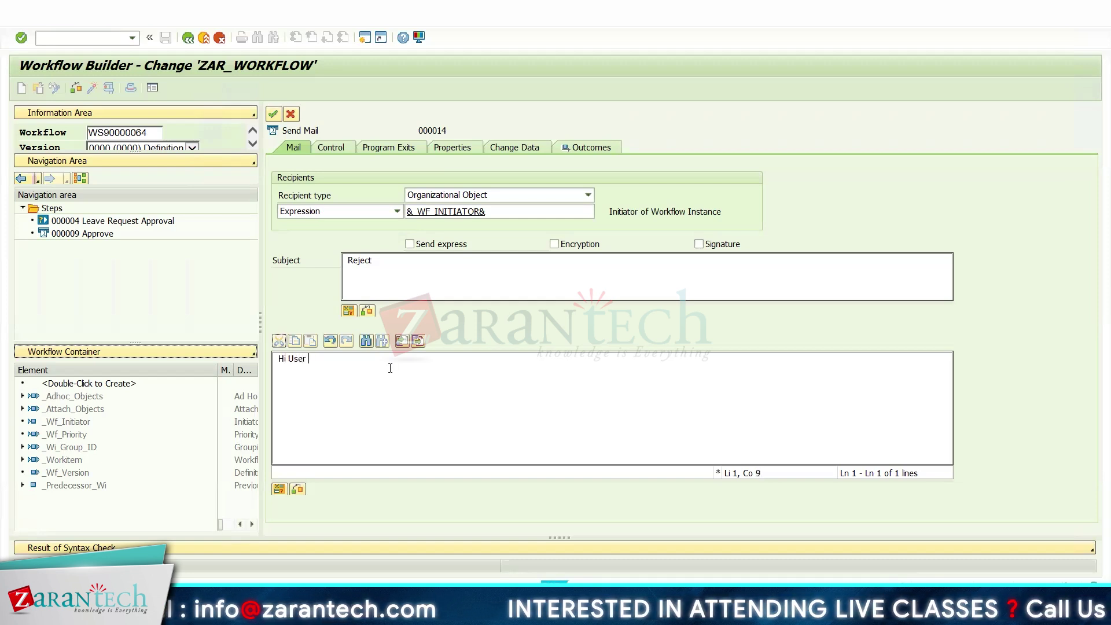
text(Your leav)
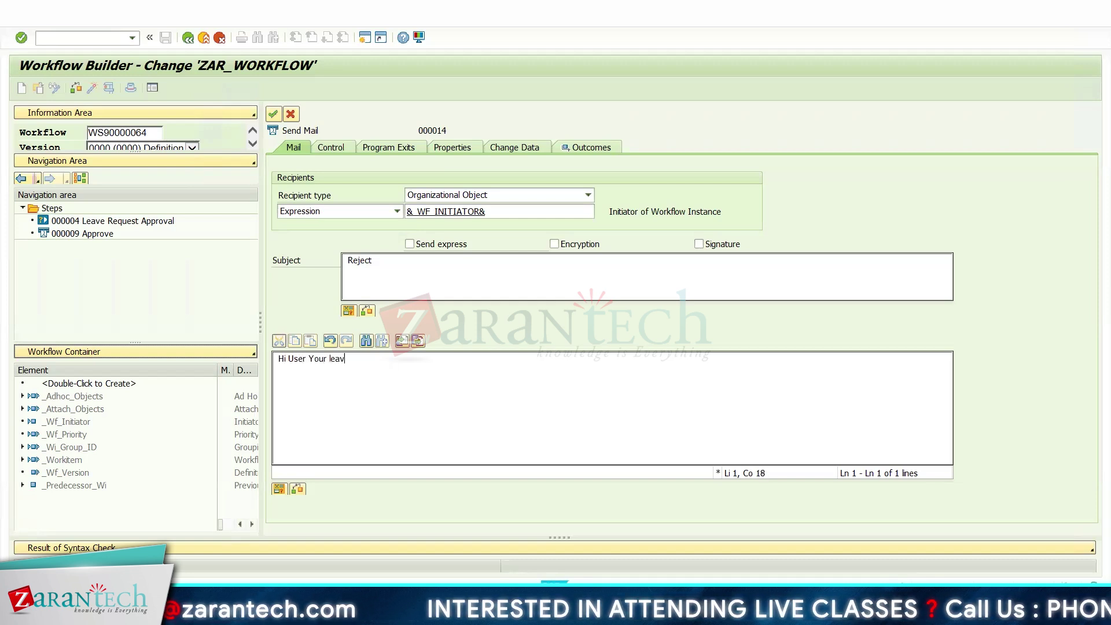
text(e Request)
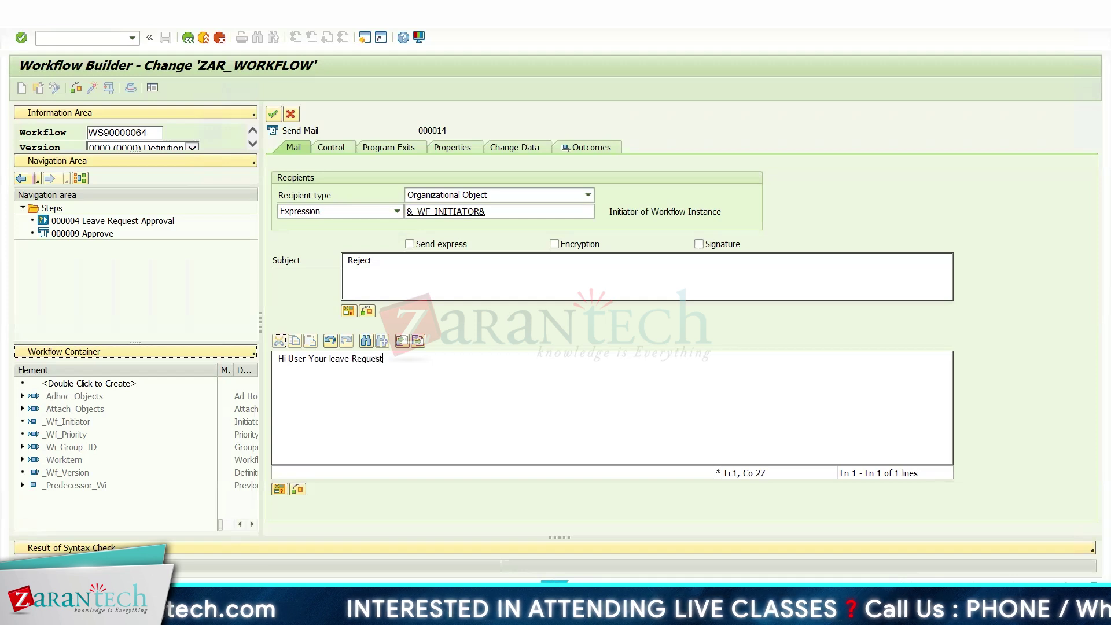
text( has been )
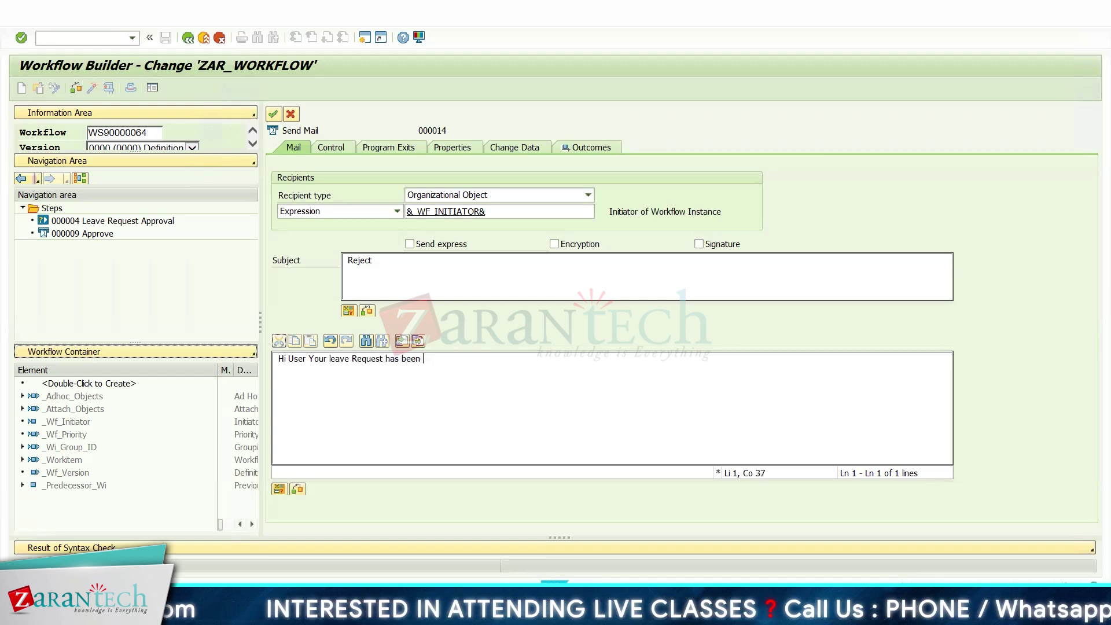
text(rejected)
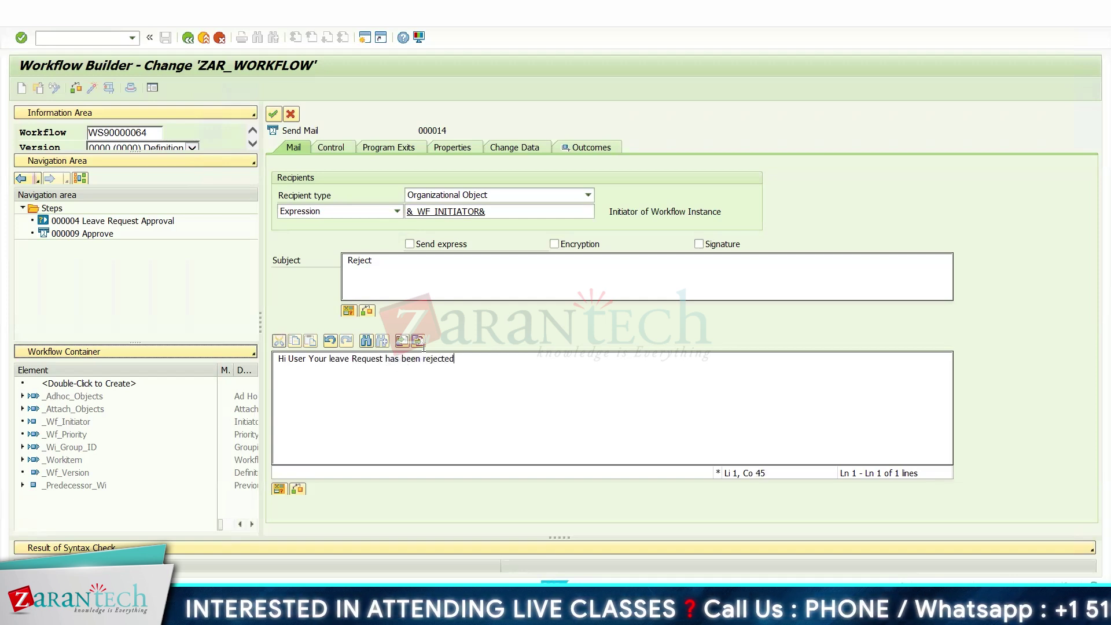
click(267, 115)
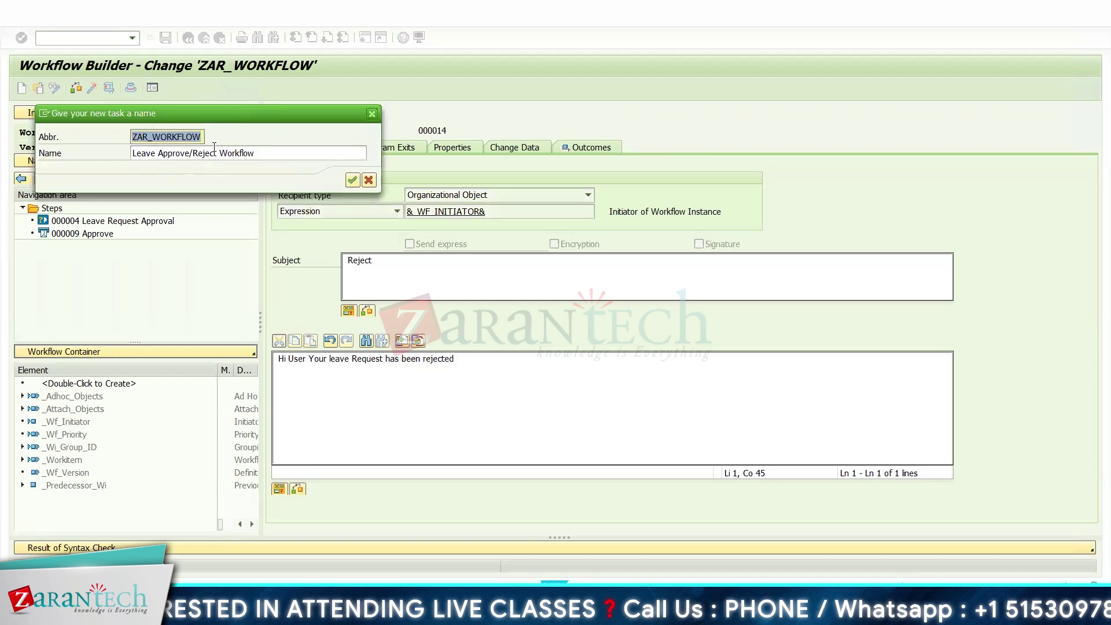
key(Return)
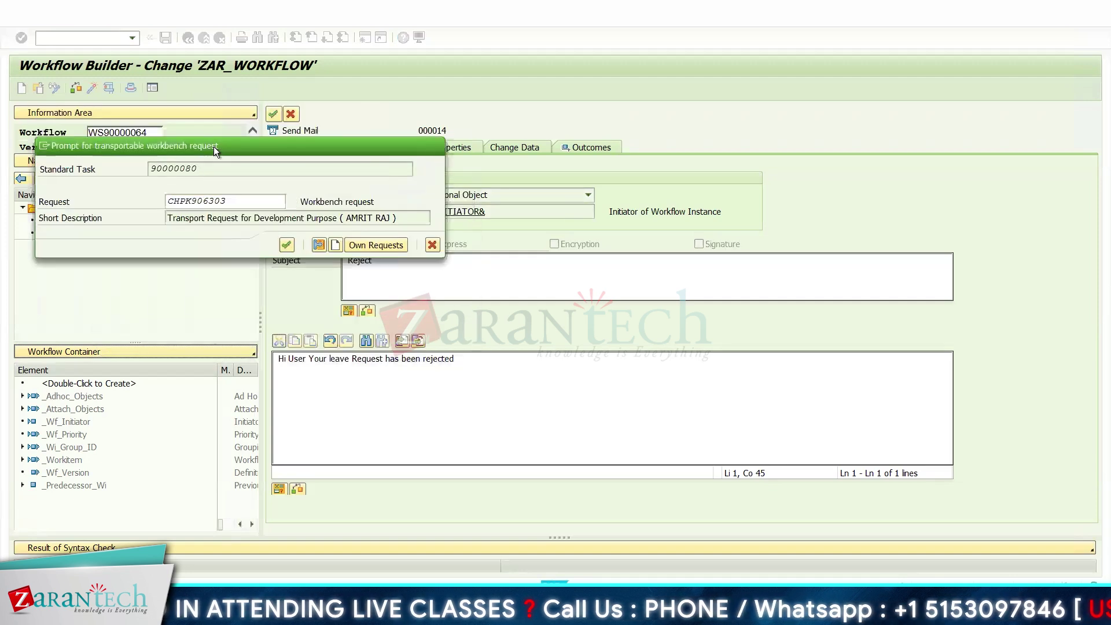
key(Return)
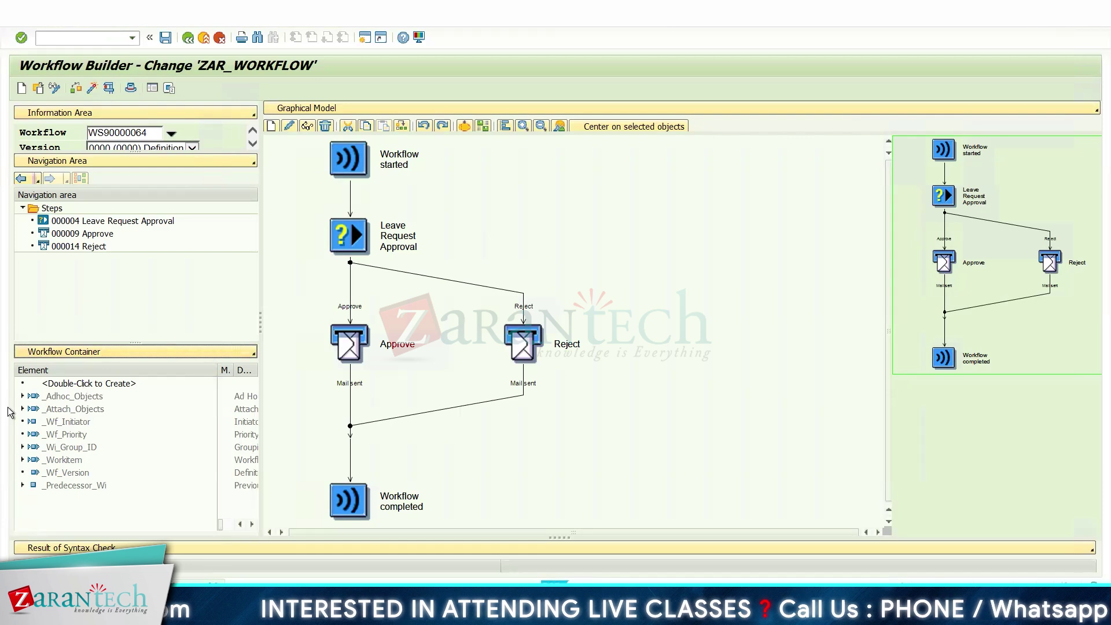
Step: Start a new element in the workflow container and enter Name as its element identifier
click(255, 353)
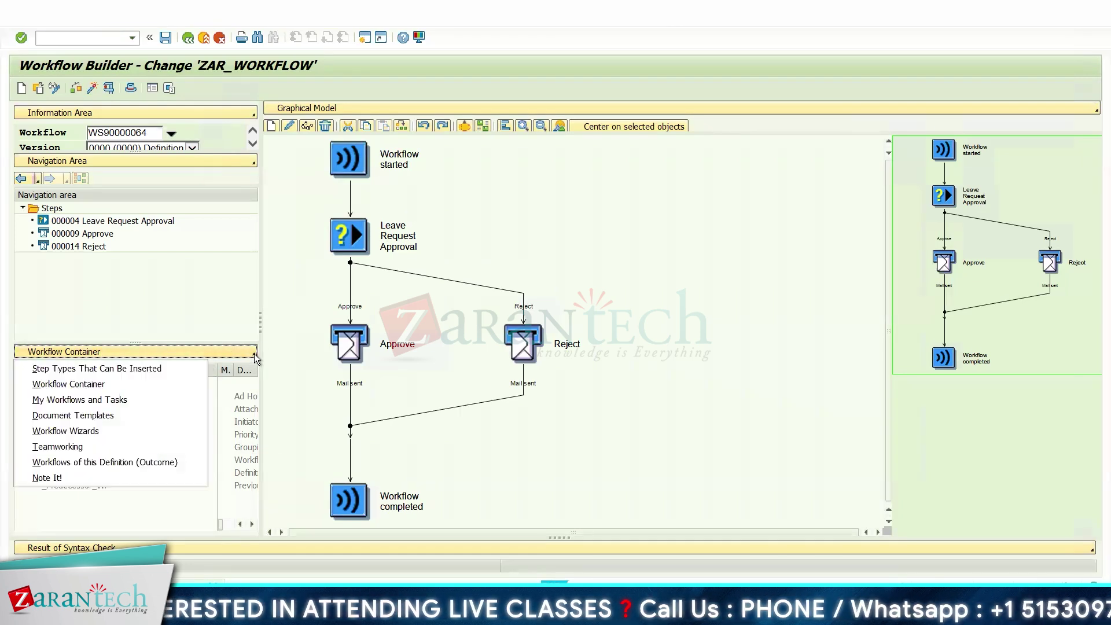
click(130, 384)
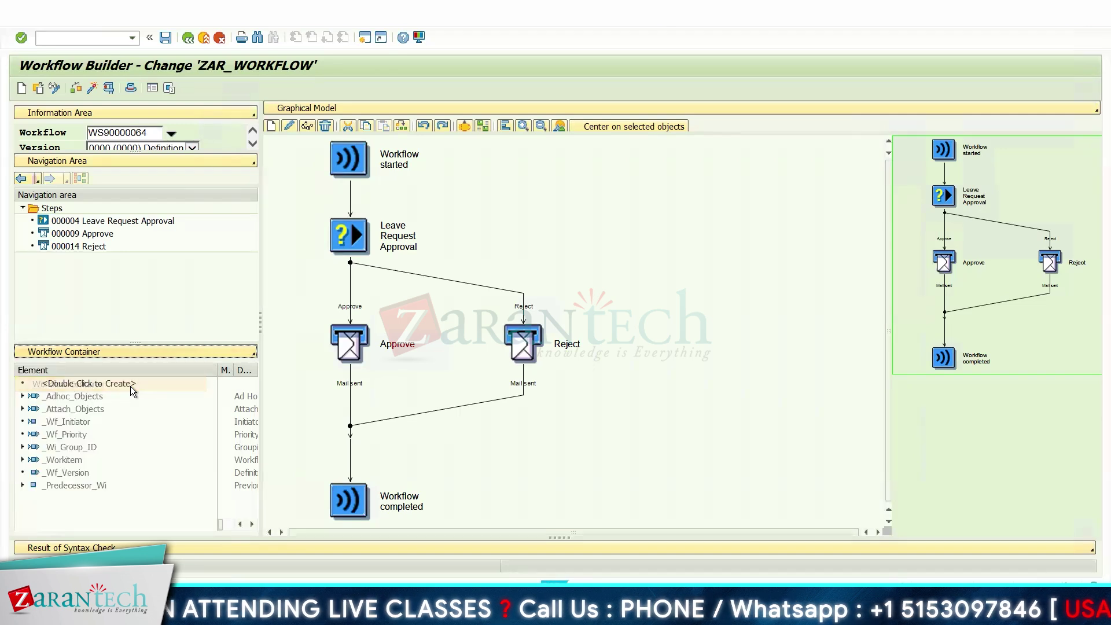
double_click(99, 383)
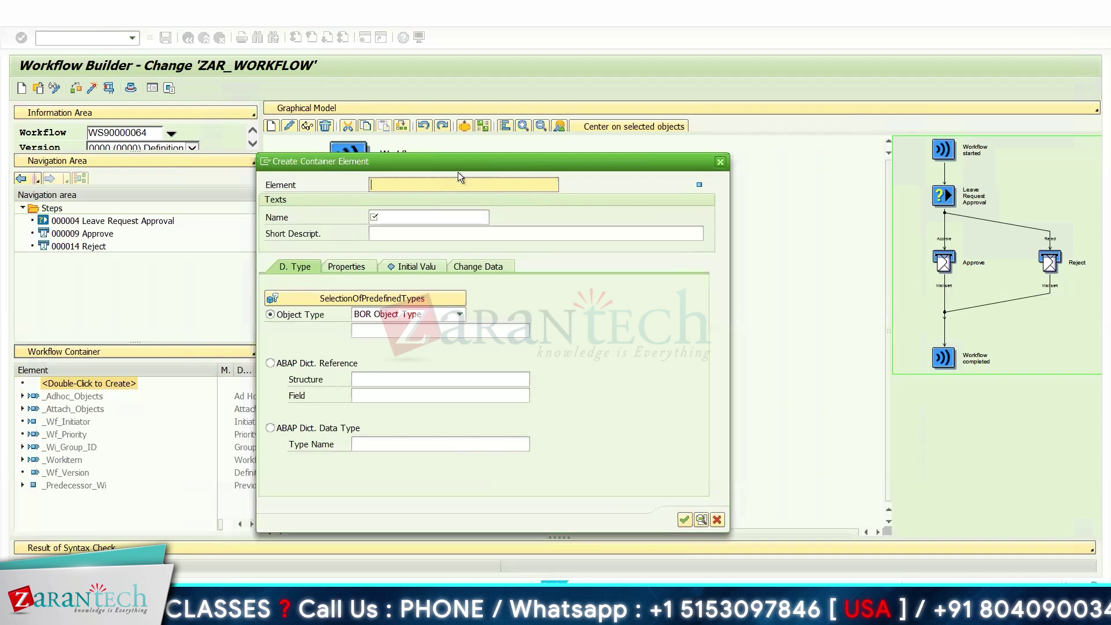
key(Down)
key(Down)
key(Down)
key(Down)
key(Down)
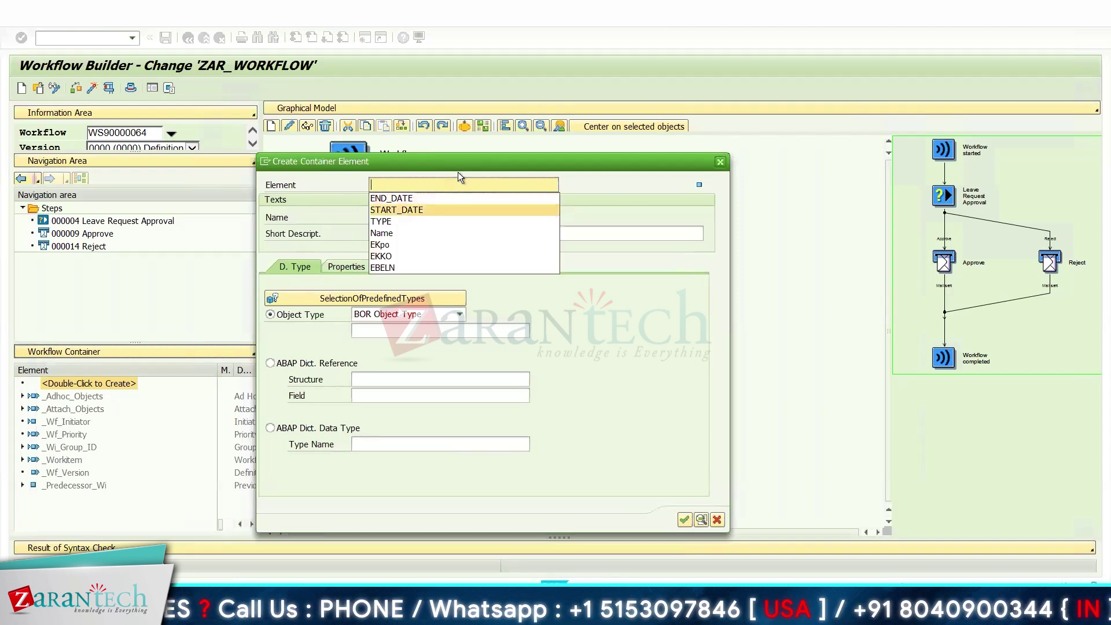
key(Return)
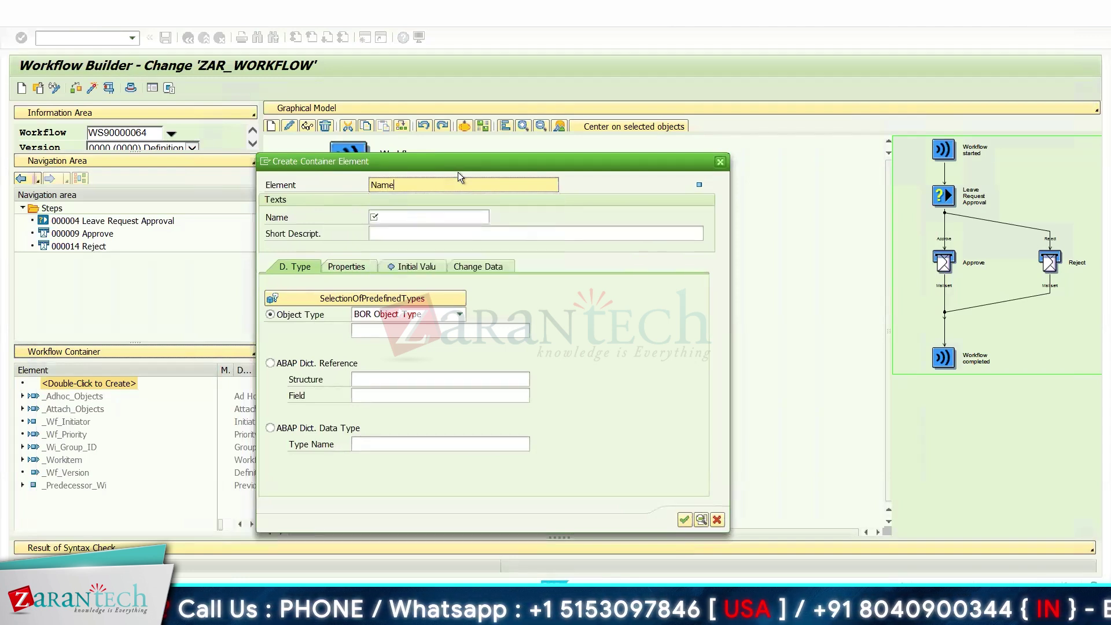
Step: Give the new container element the name "Name" and the short description "User name"
click(467, 216)
key(Down)
key(Down)
key(Down)
key(Down)
key(Down)
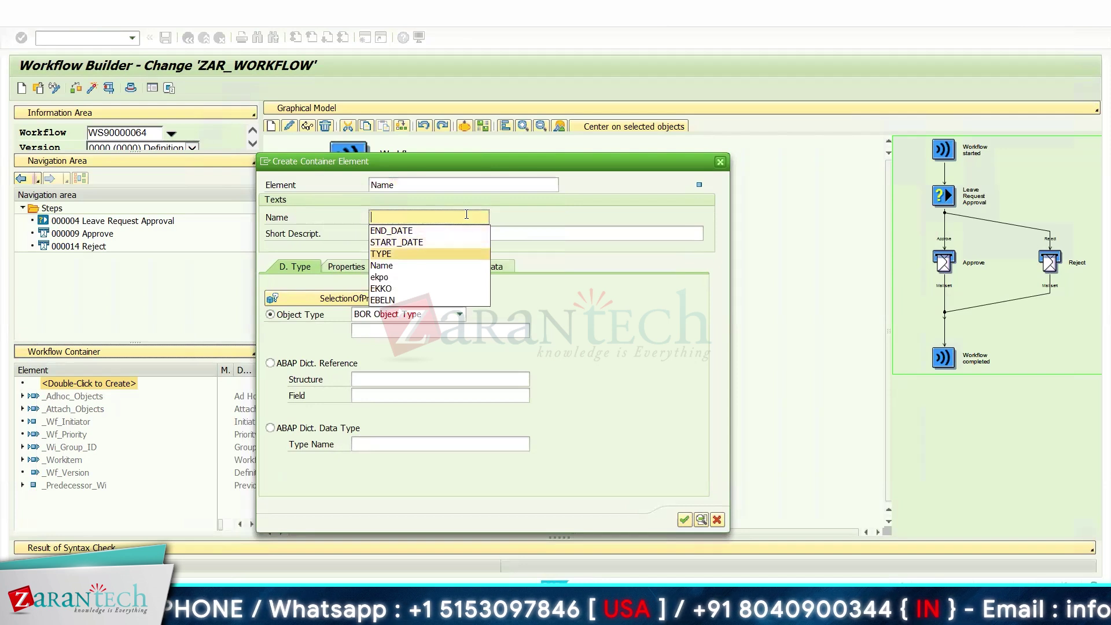
key(Return)
key(Tab)
text(USe)
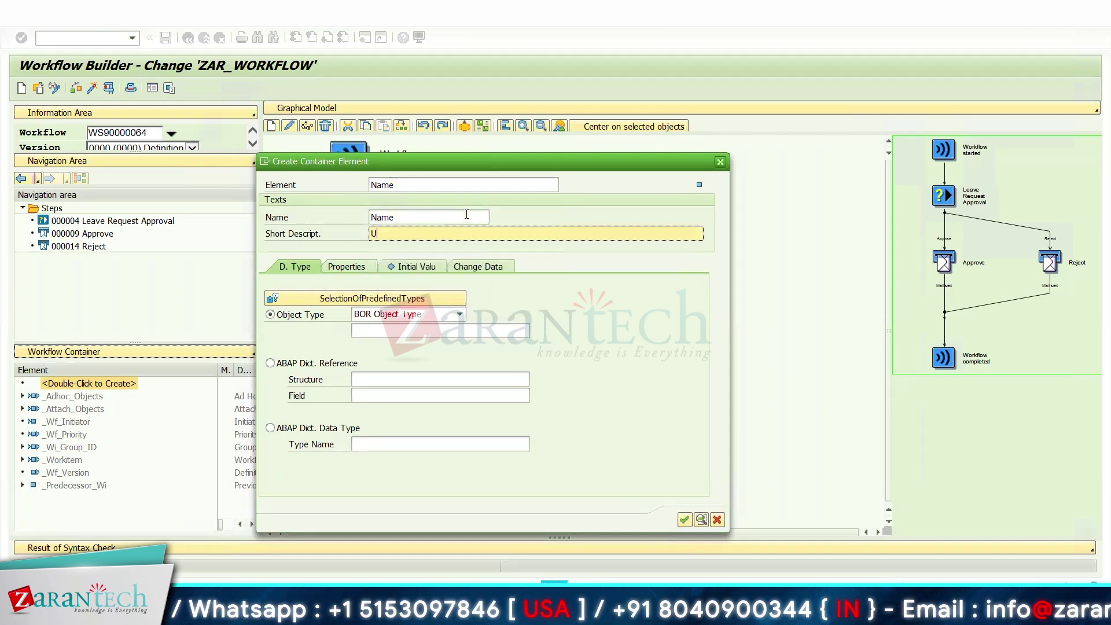
key(BackSpace)
key(BackSpace)
text(s)
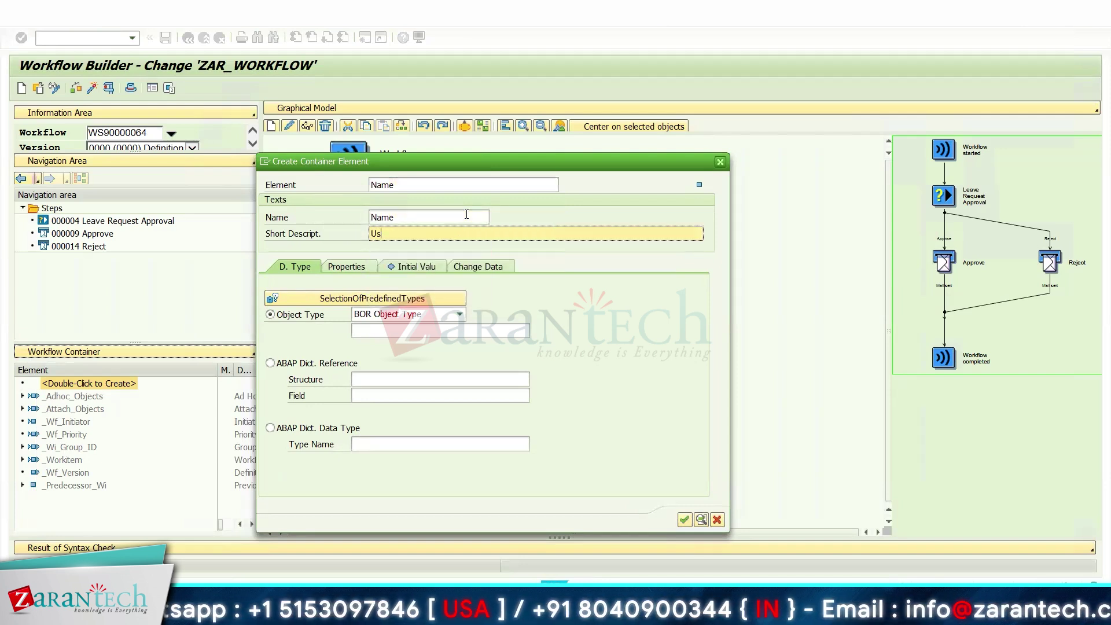
text(er name)
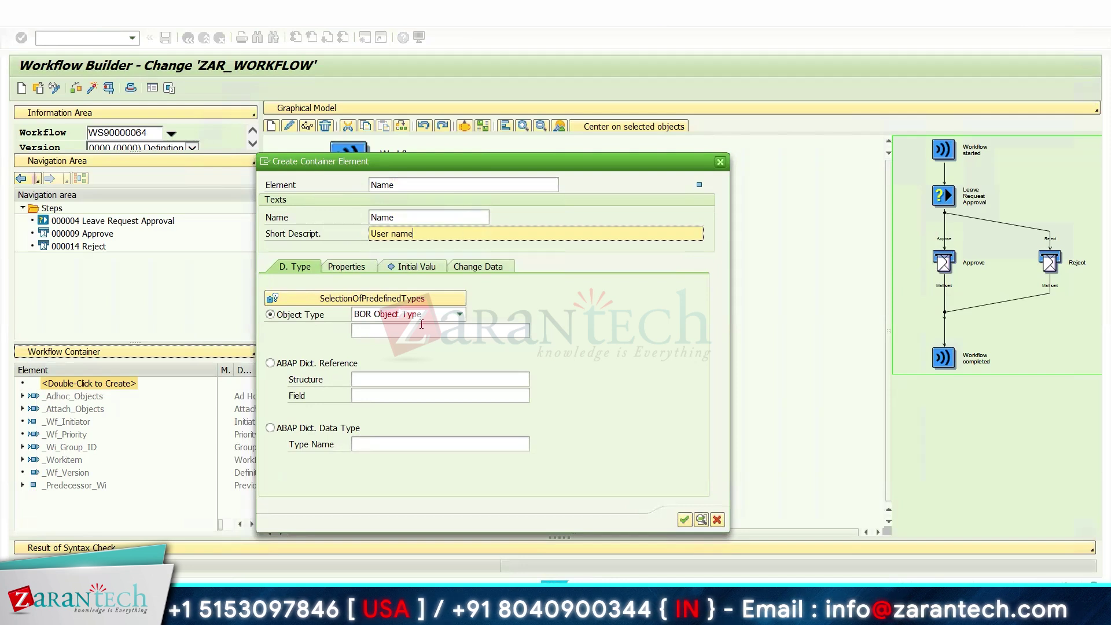
Step: Assign the ABAP dictionary data type uname to the Name element and make it an import parameter
click(270, 428)
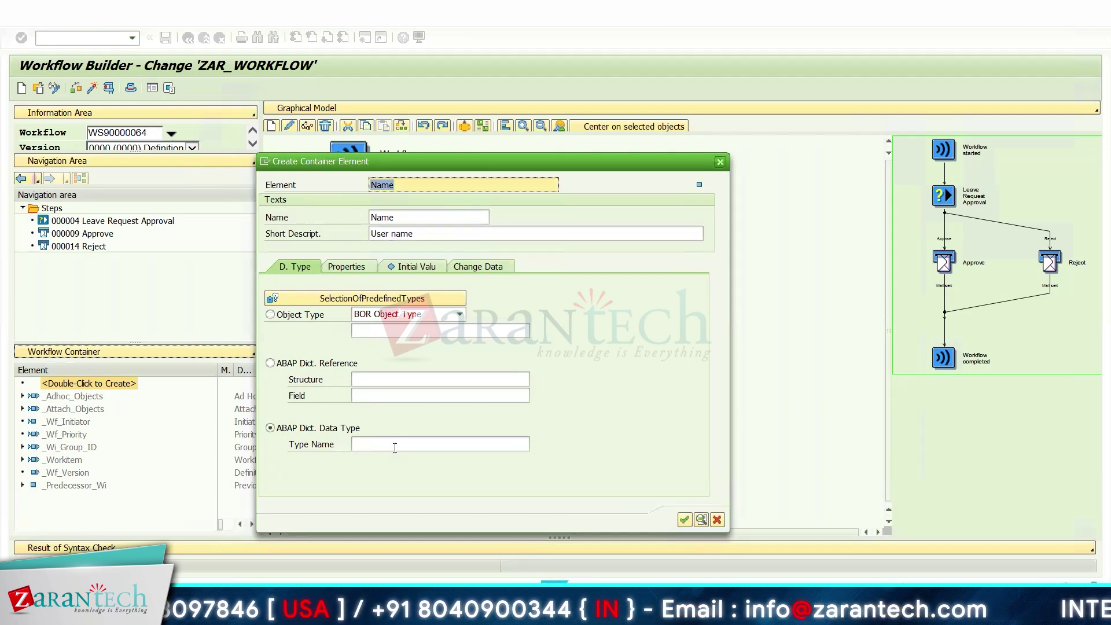
text(uname)
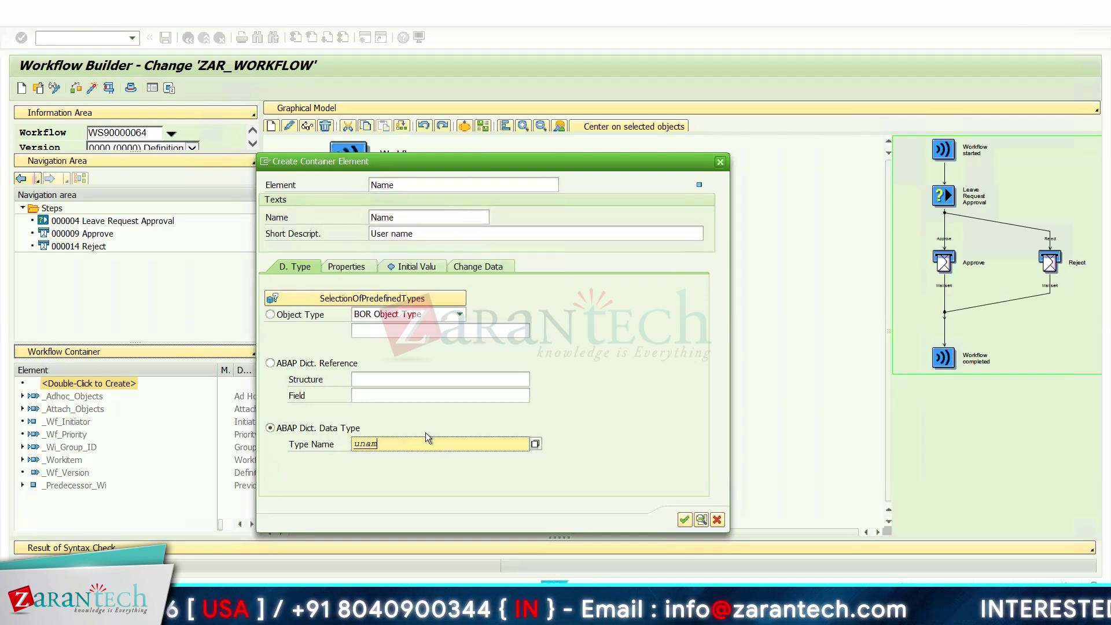
click(342, 266)
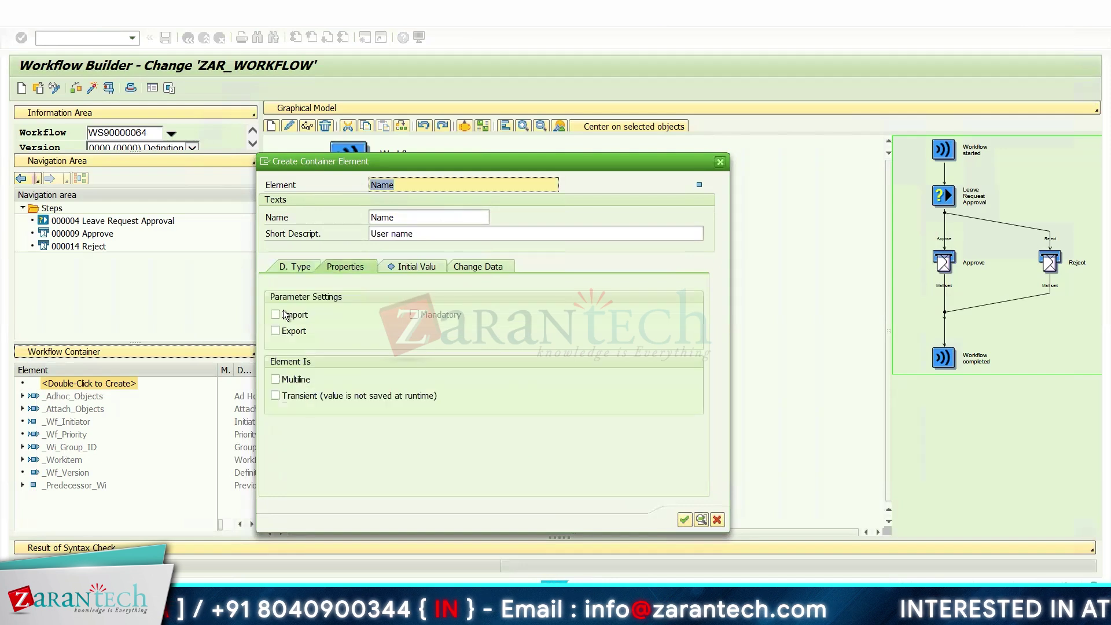
click(278, 314)
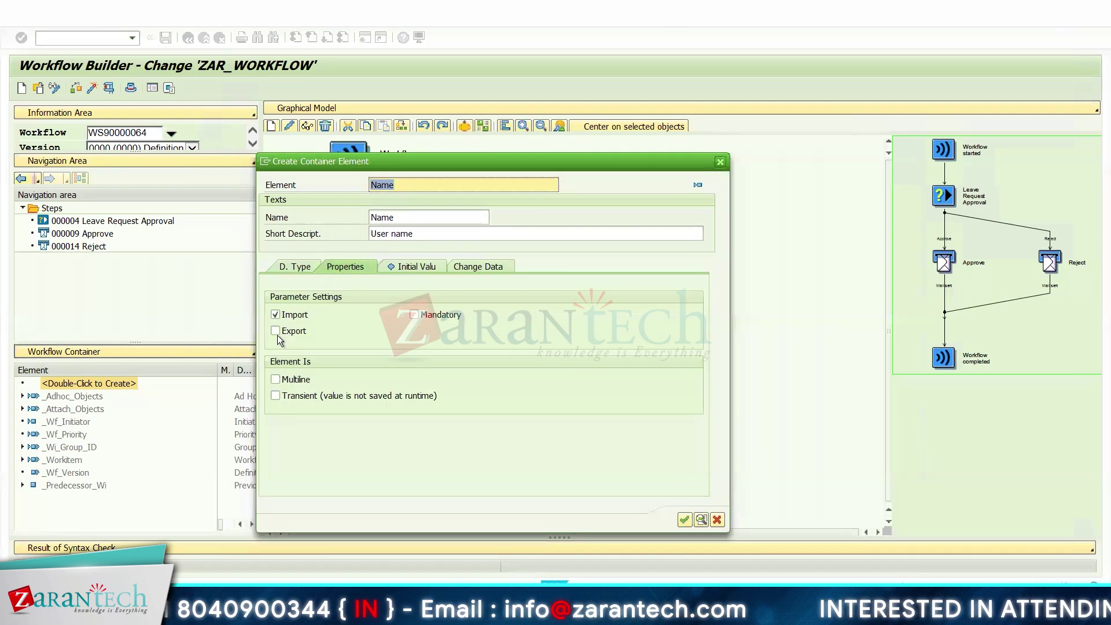
Step: Set the Name element's initial value to SY-UNAME and confirm the new container element
click(408, 264)
click(297, 311)
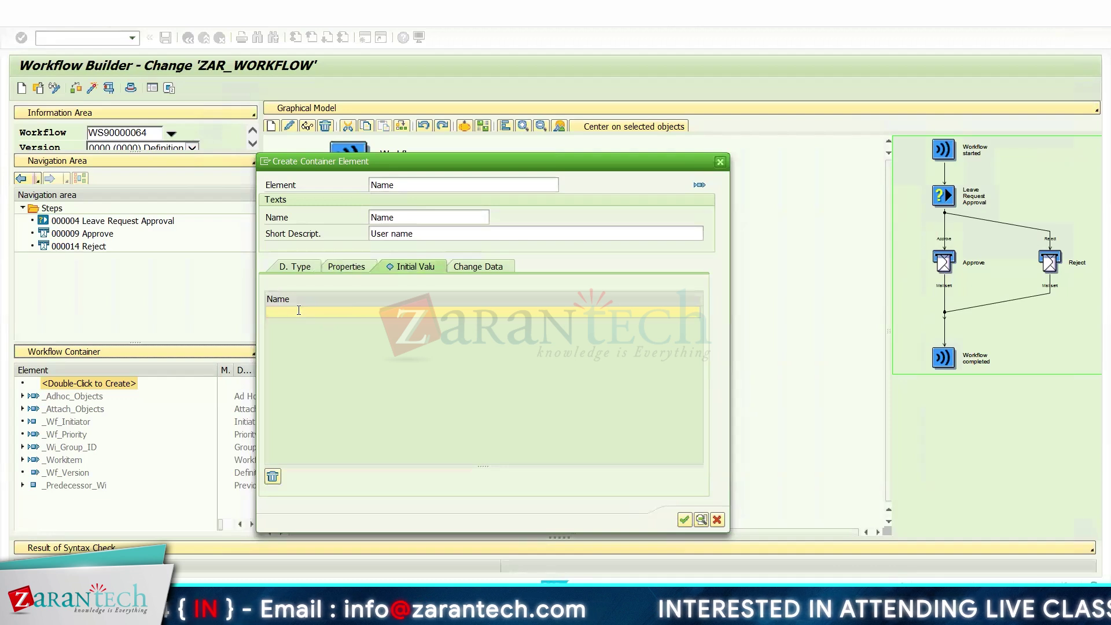
text(SY)
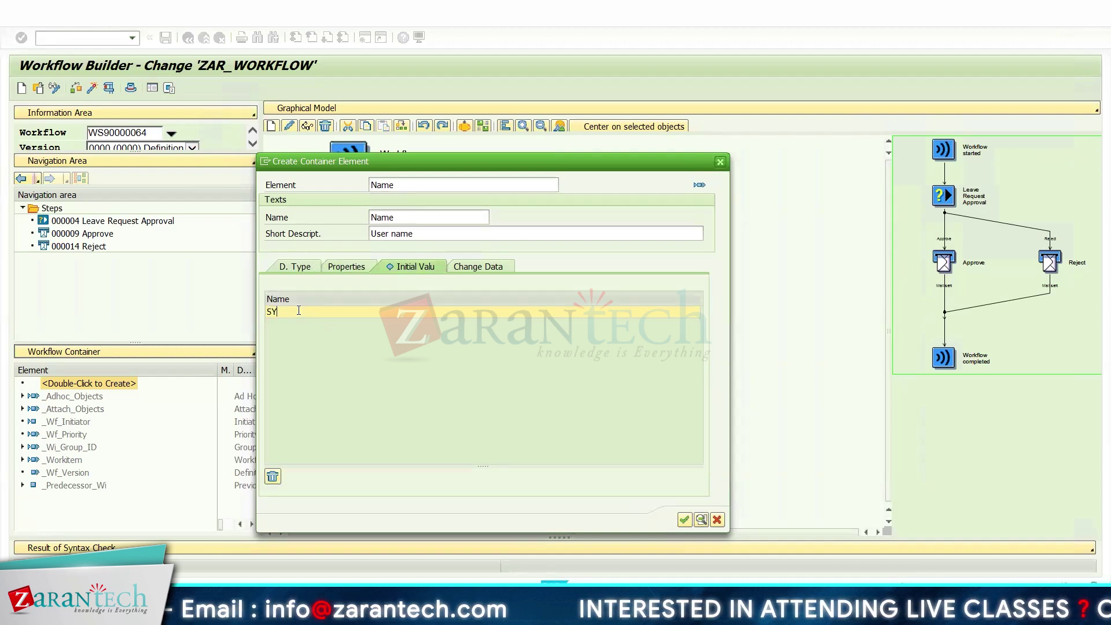
text(-UNAME)
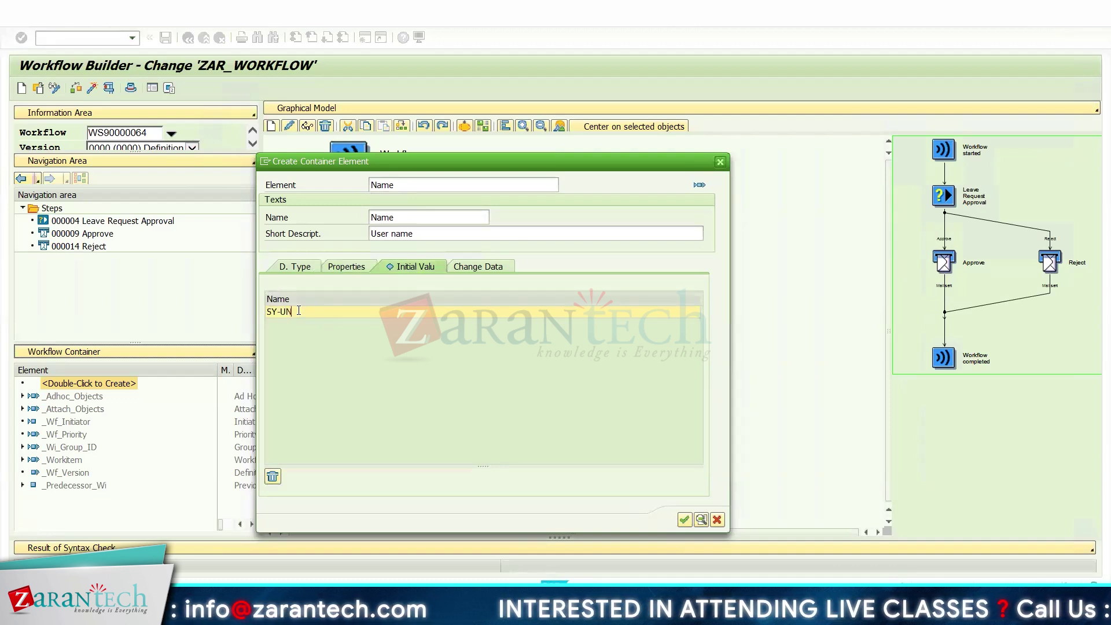
click(684, 519)
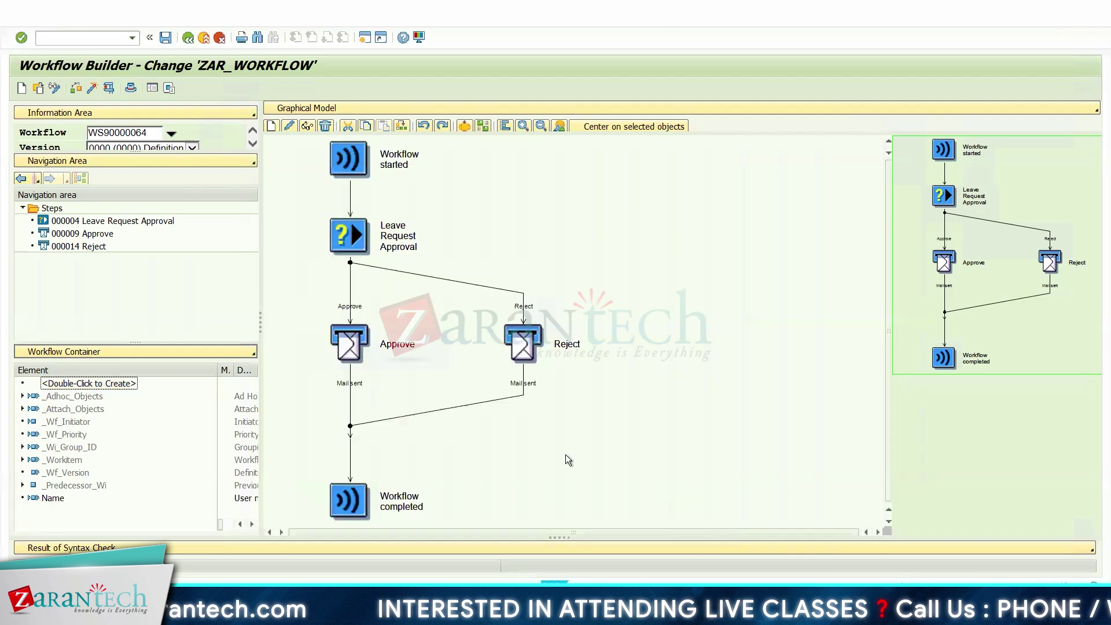
Step: Start another new element in the workflow container and enter TYPE as its element identifier
double_click(99, 385)
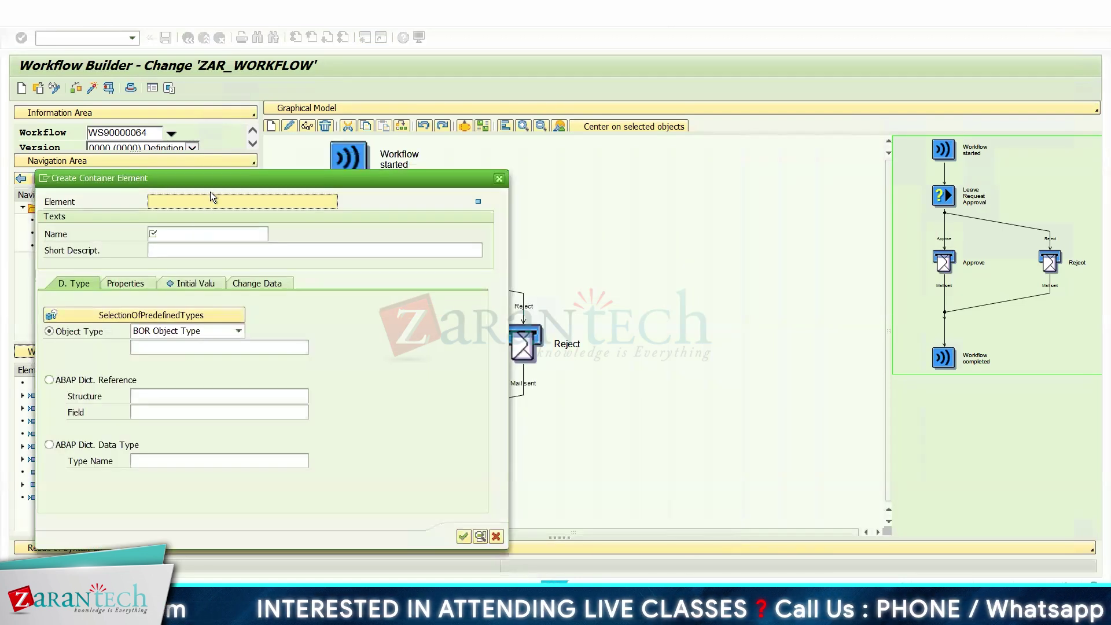
click(211, 202)
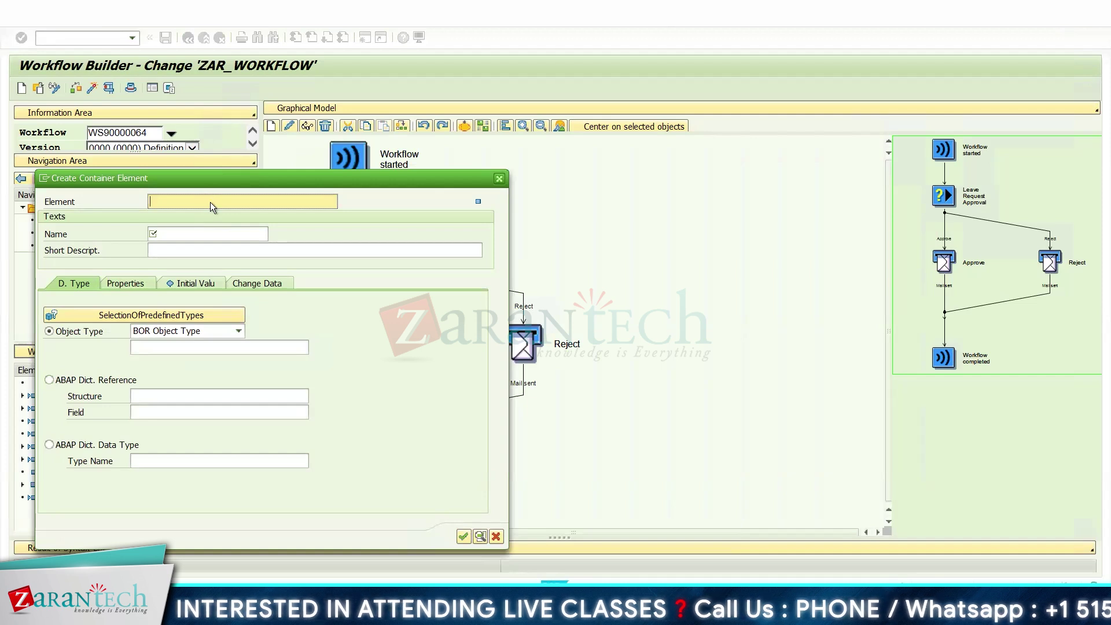
click(211, 202)
key(Down)
key(Down)
key(Down)
key(Return)
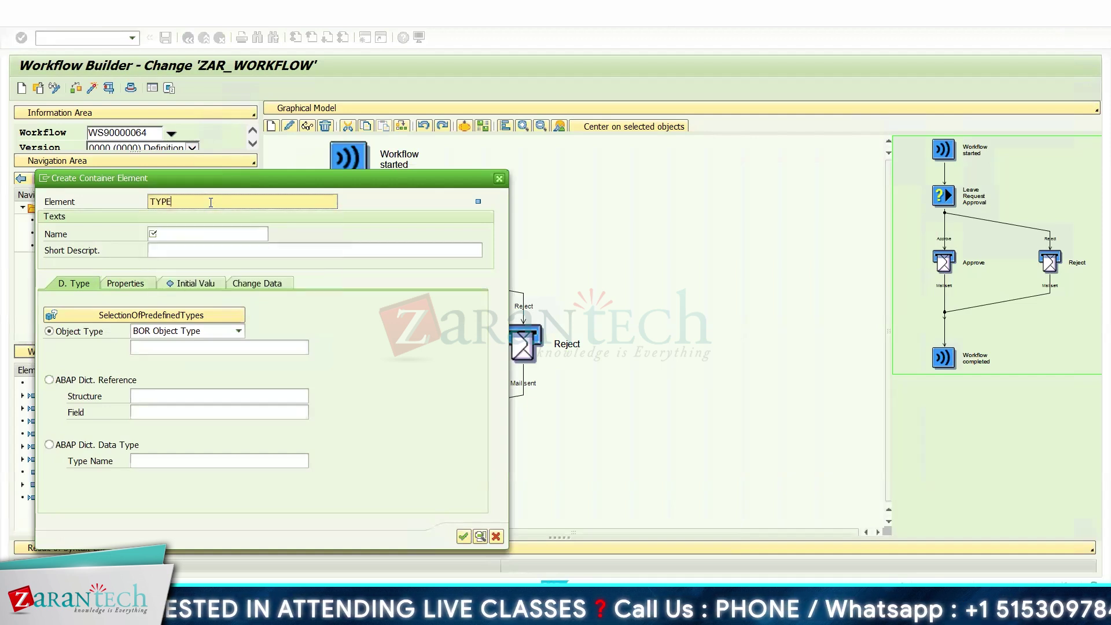
Step: Enter TYPE as the name text of the new container element
key(Tab)
key(Down)
key(Down)
key(Down)
key(Down)
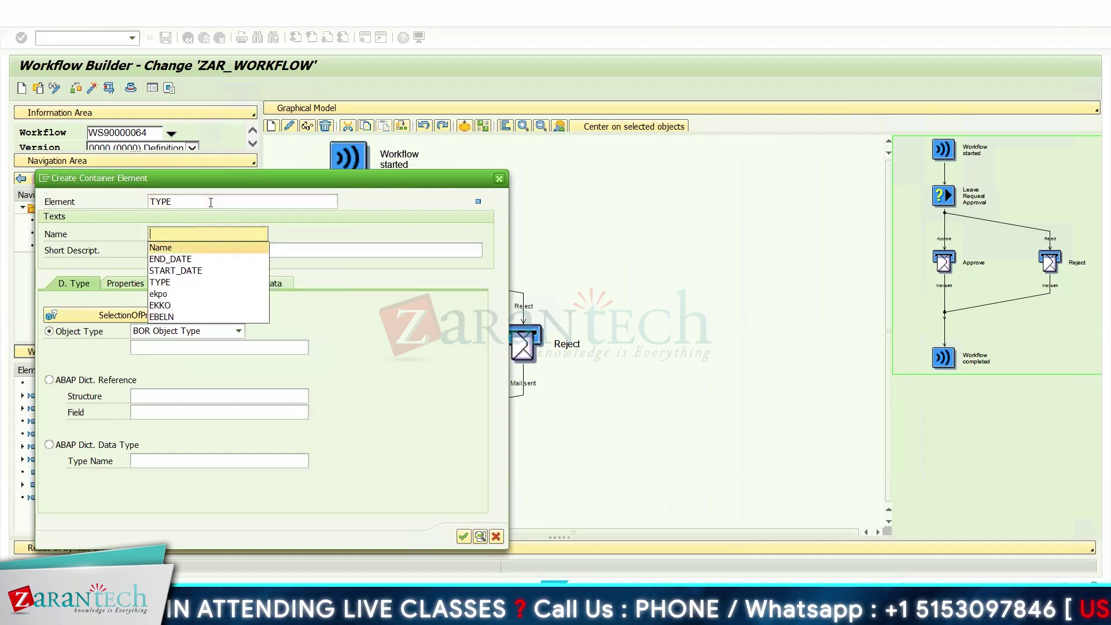
key(Return)
key(Tab)
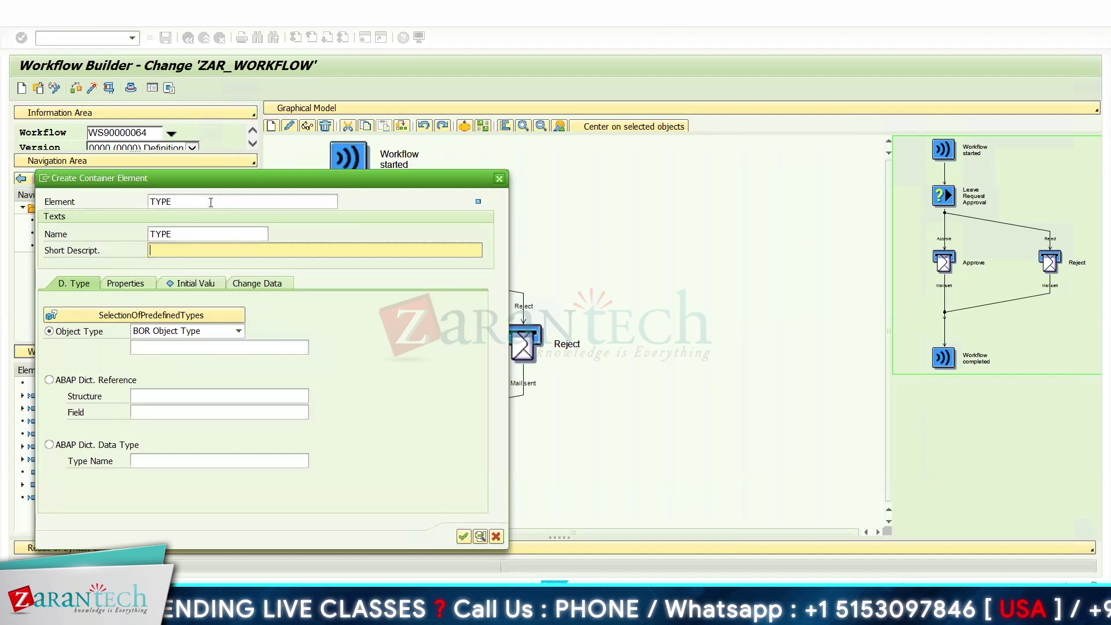
Step: Set the short description of the TYPE element to "Leave Type"
text(LEave)
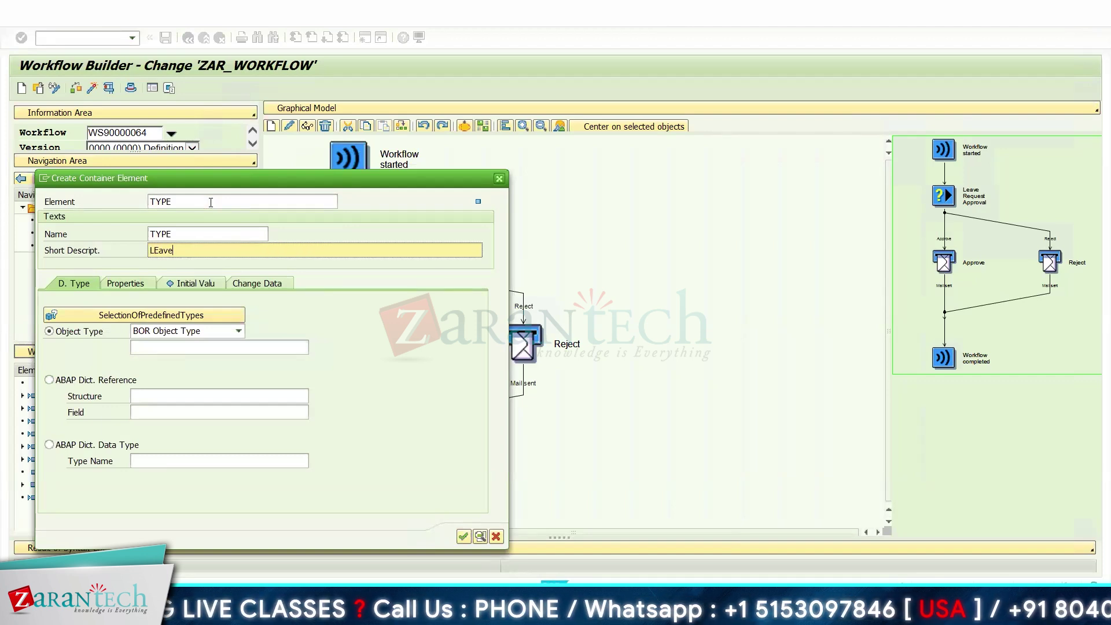
key(BackSpace)
key(BackSpace)
key(BackSpace)
key(BackSpace)
key(BackSpace)
text(eav)
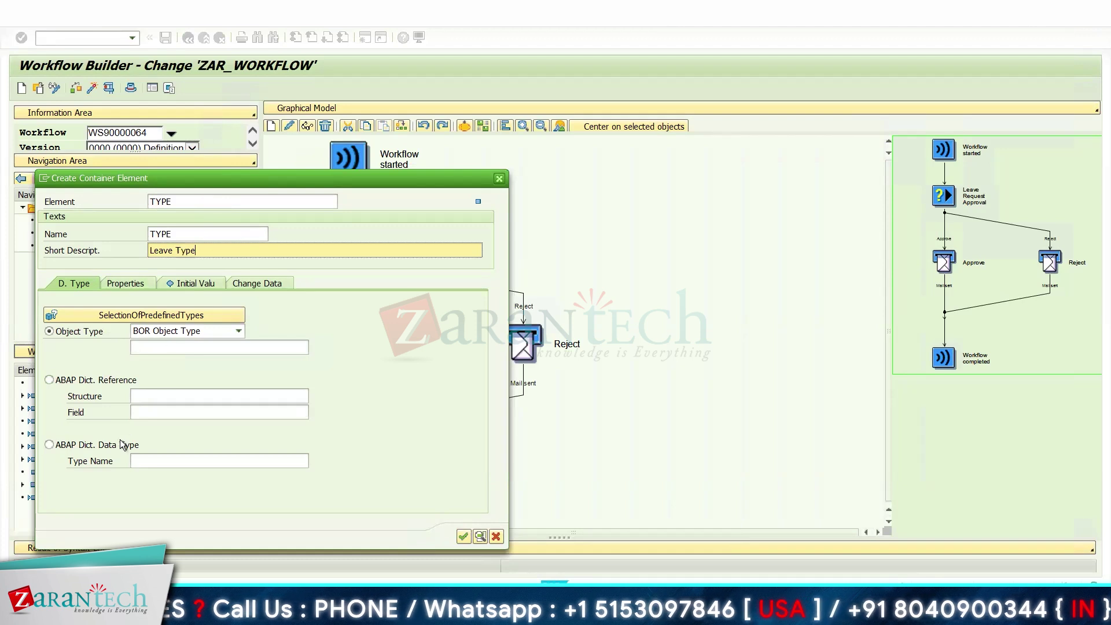
Step: Assign the ABAP dictionary data type char20 to the TYPE element
click(86, 443)
click(164, 461)
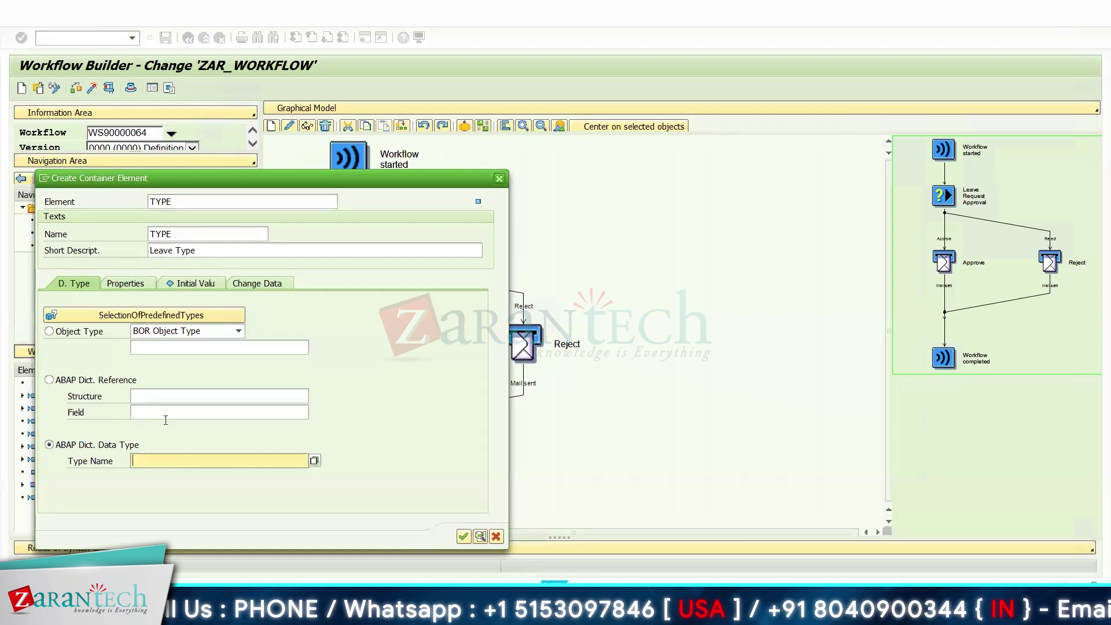
text(char)
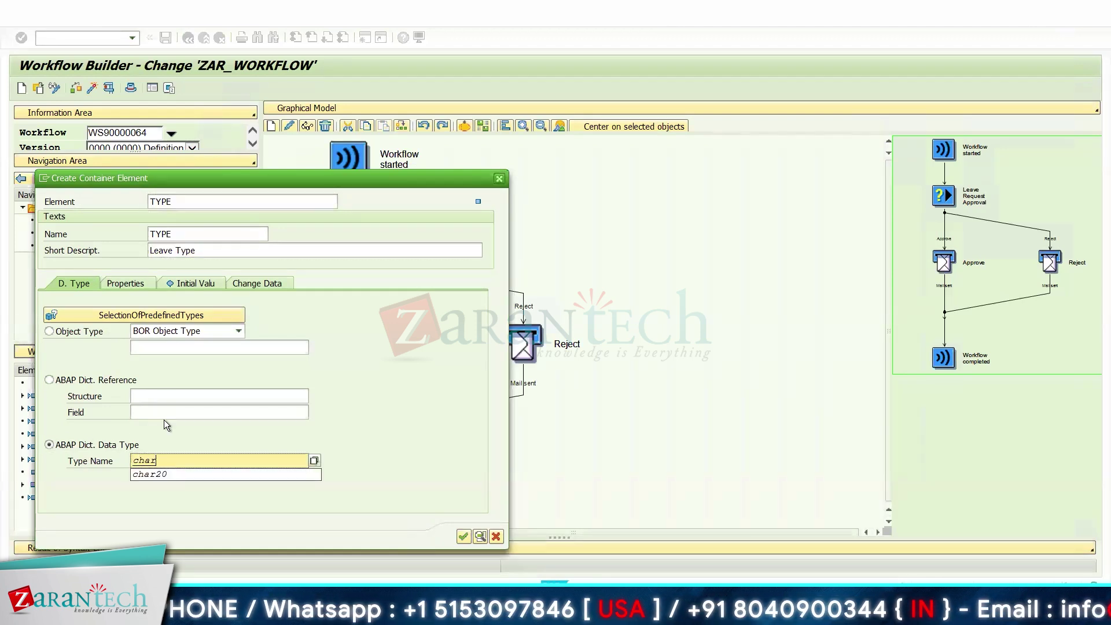
text(\)
key(BackSpace)
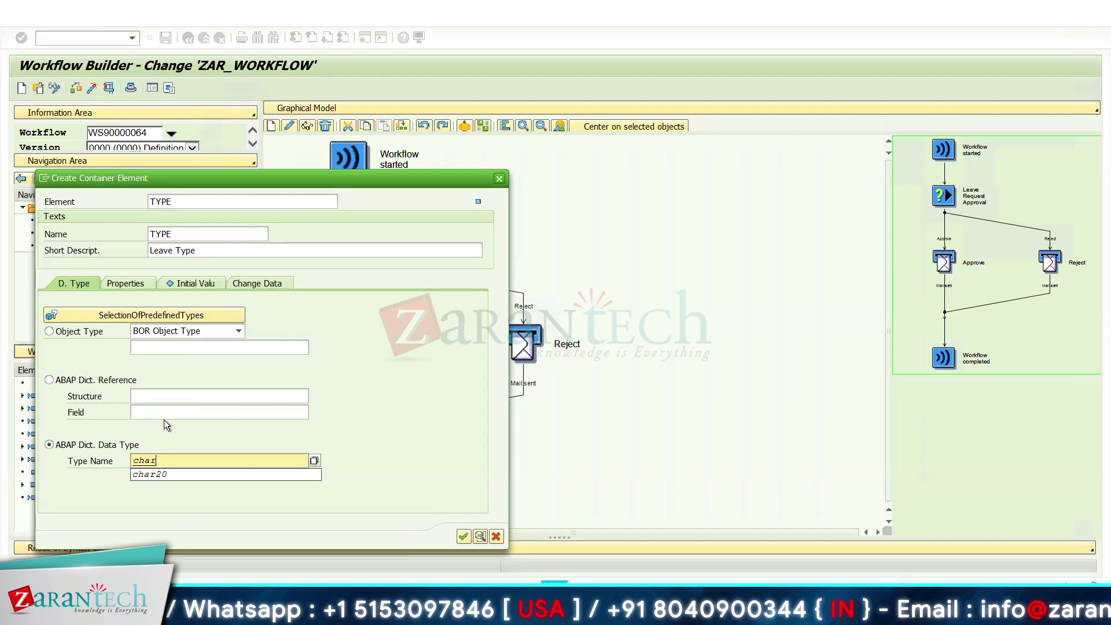
text(20)
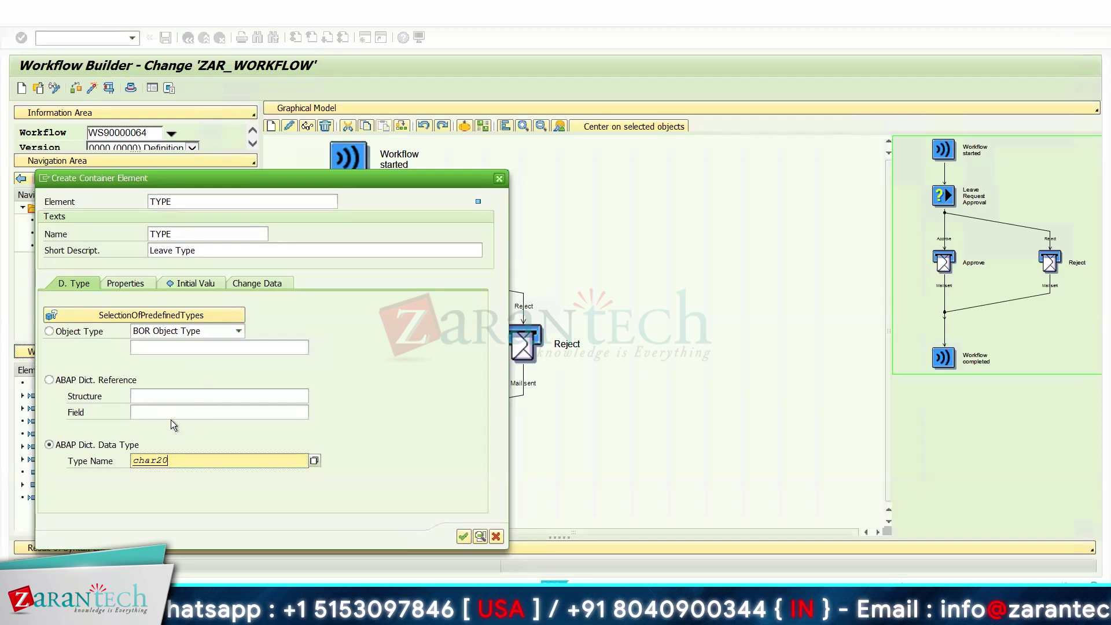
Step: Make the TYPE element an import and export parameter, leave its initial value empty, and confirm the new element
click(133, 285)
click(54, 331)
click(54, 348)
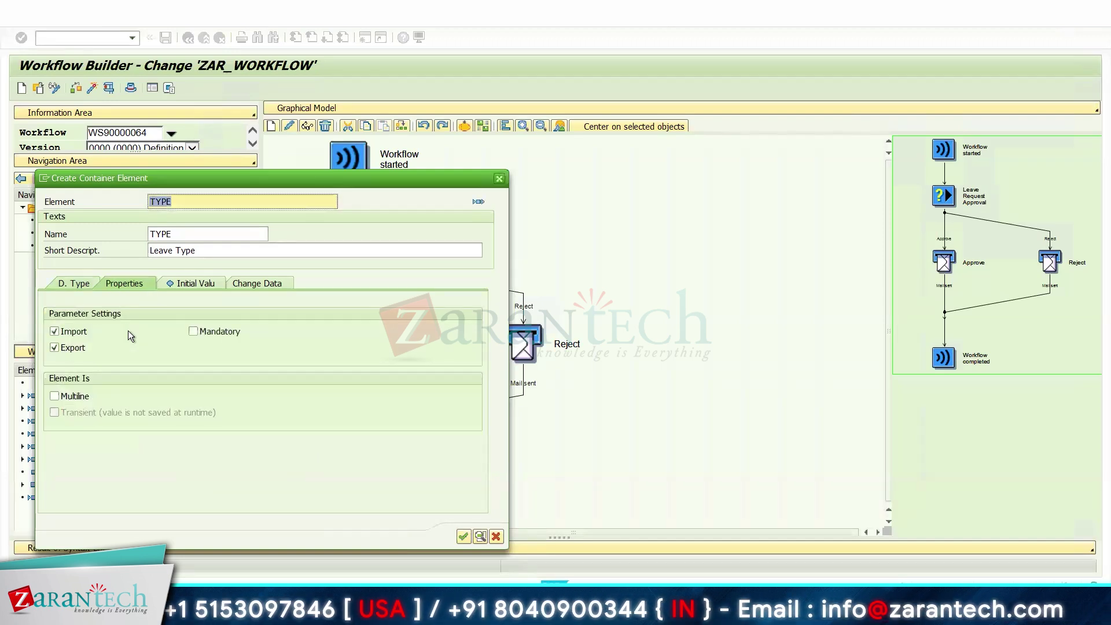
click(189, 282)
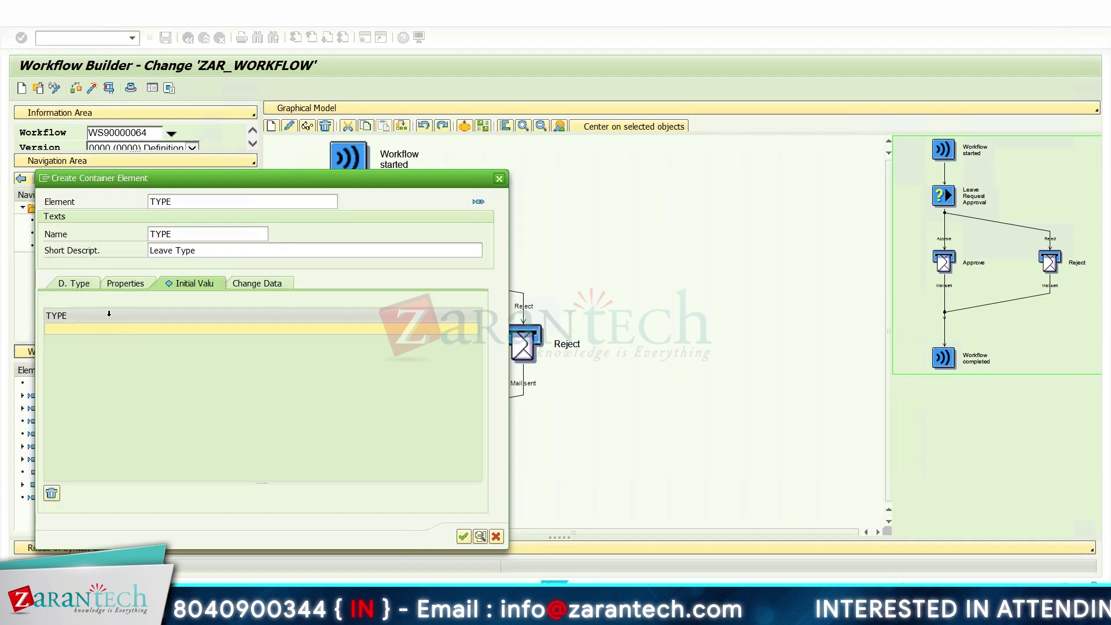
click(463, 537)
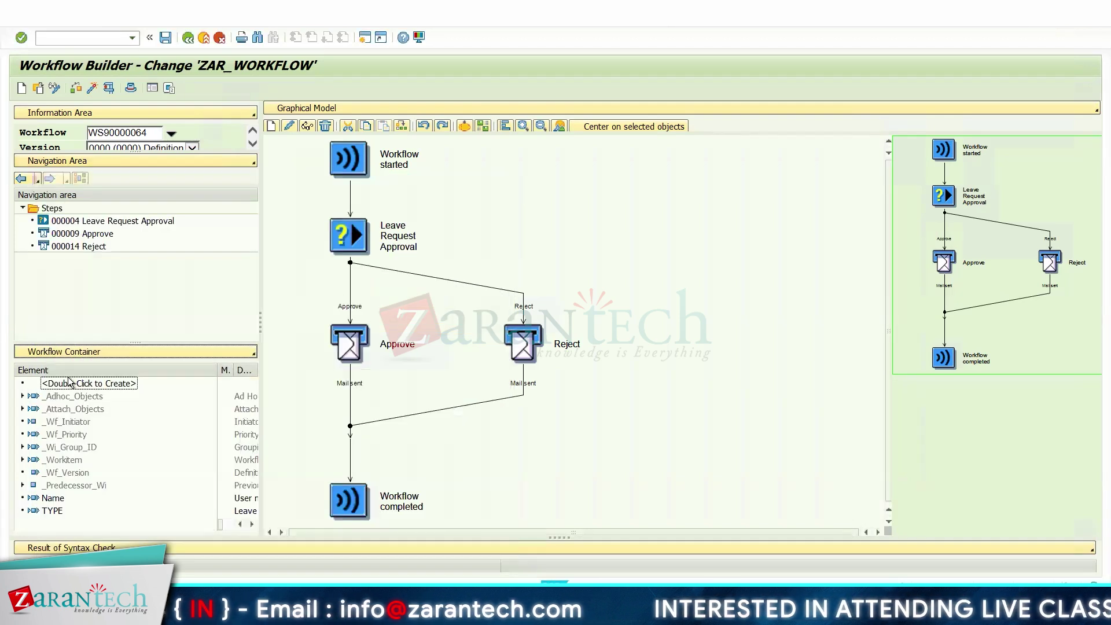
Step: Start another new element in the workflow container and enter START_DATE as its element identifier
double_click(71, 383)
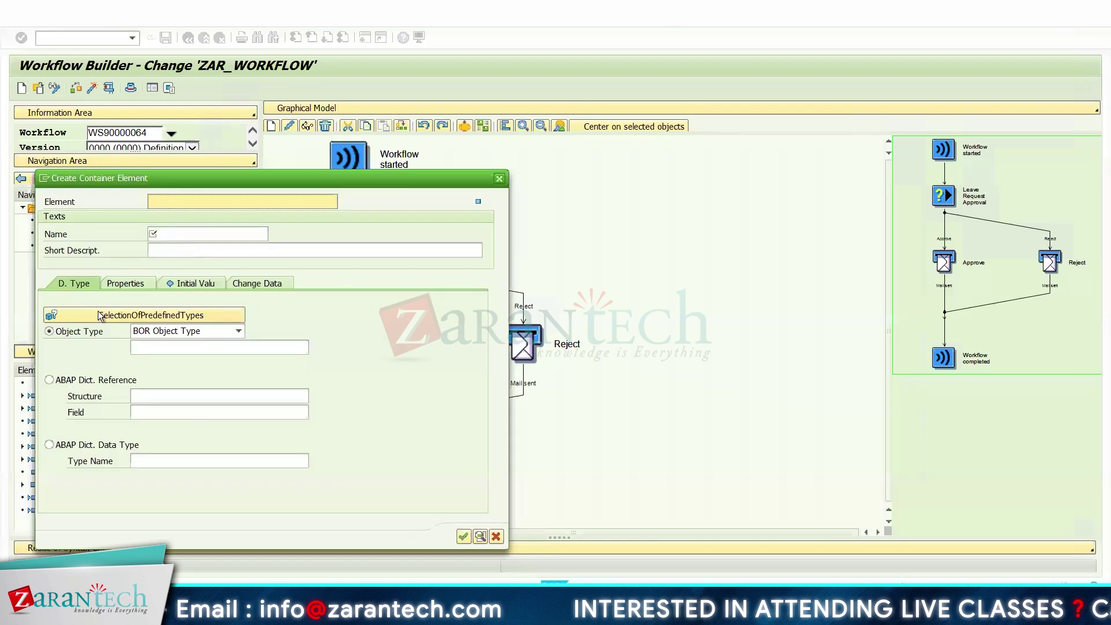
key(Down)
key(Down)
key(Down)
key(Down)
key(Down)
key(Down)
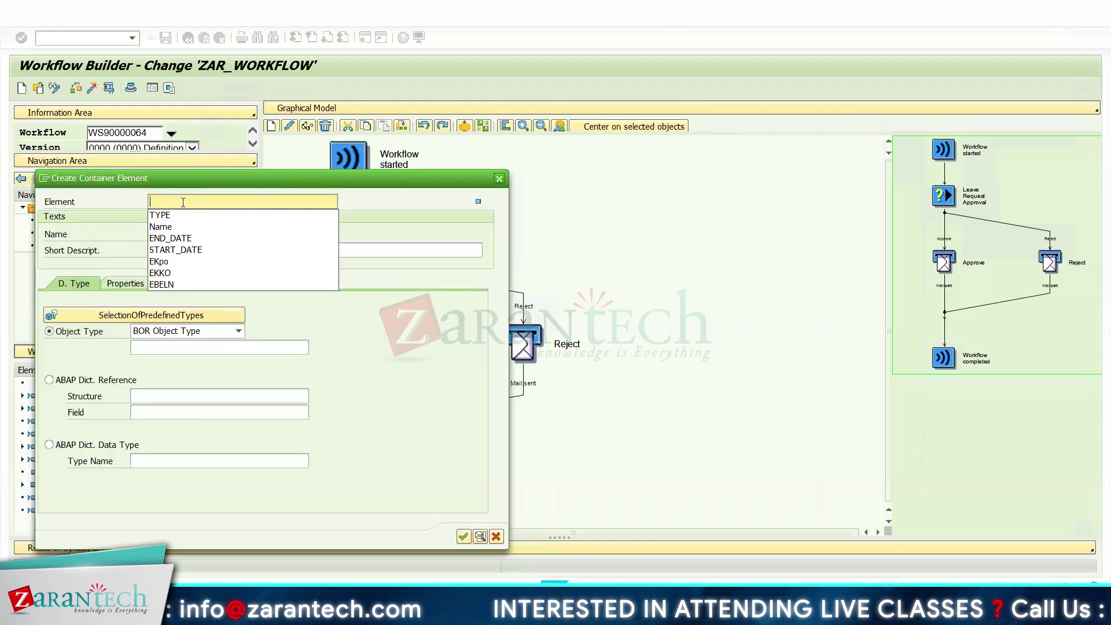
key(Up)
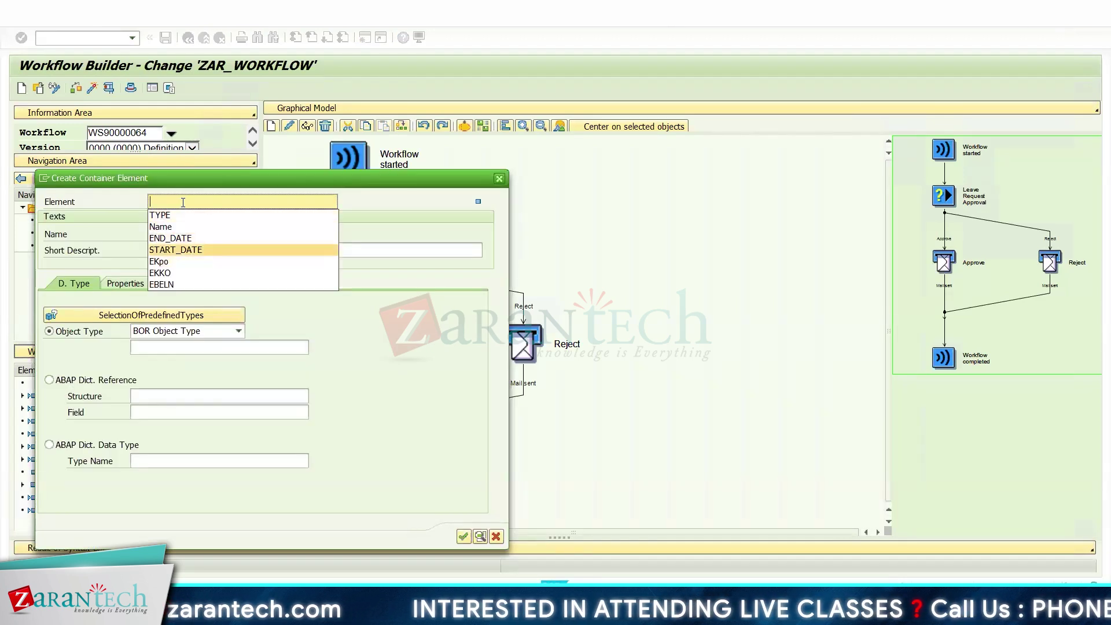
key(Return)
Step: Give the new container element the name START_DATE and the short description "Start date"
key(Tab)
key(Down)
key(Down)
key(Down)
key(Down)
key(Down)
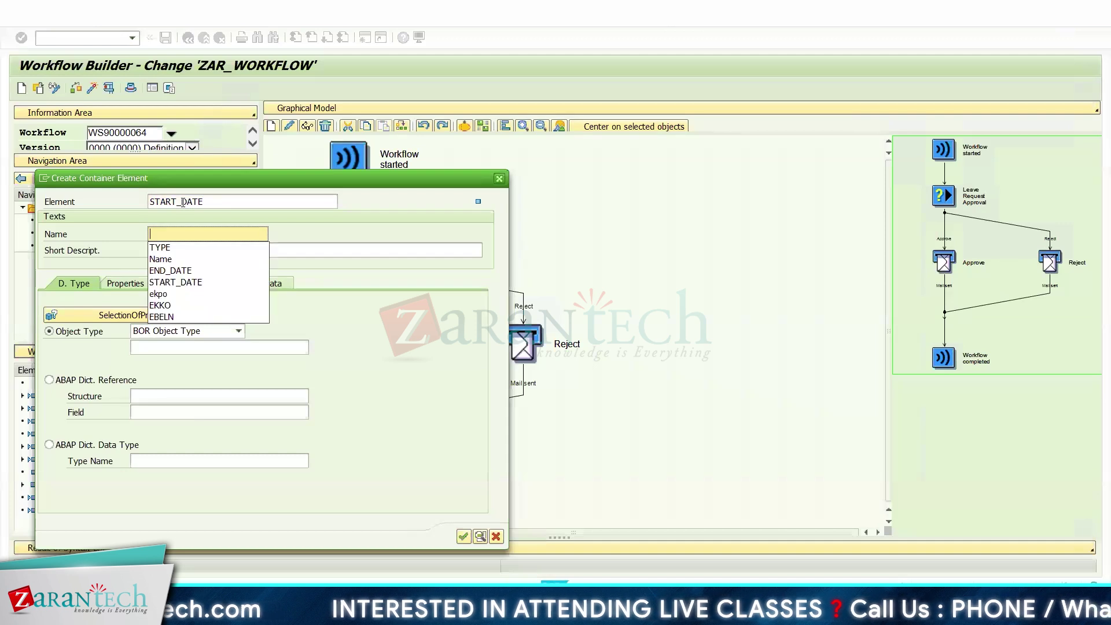
key(Escape)
key(Down)
key(Return)
key(Tab)
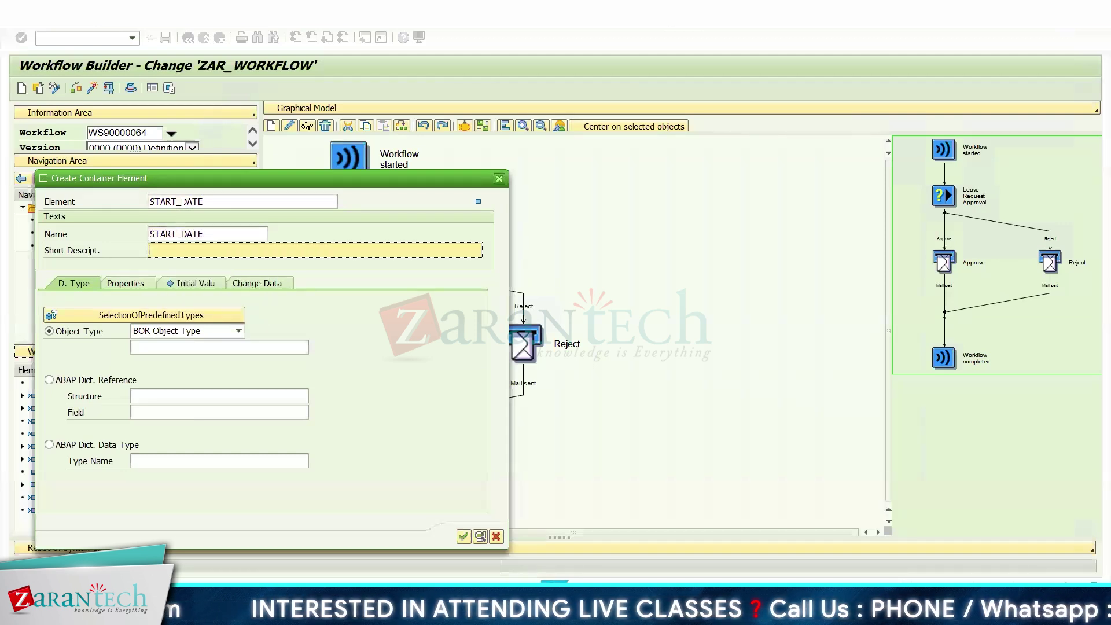
text(Start date)
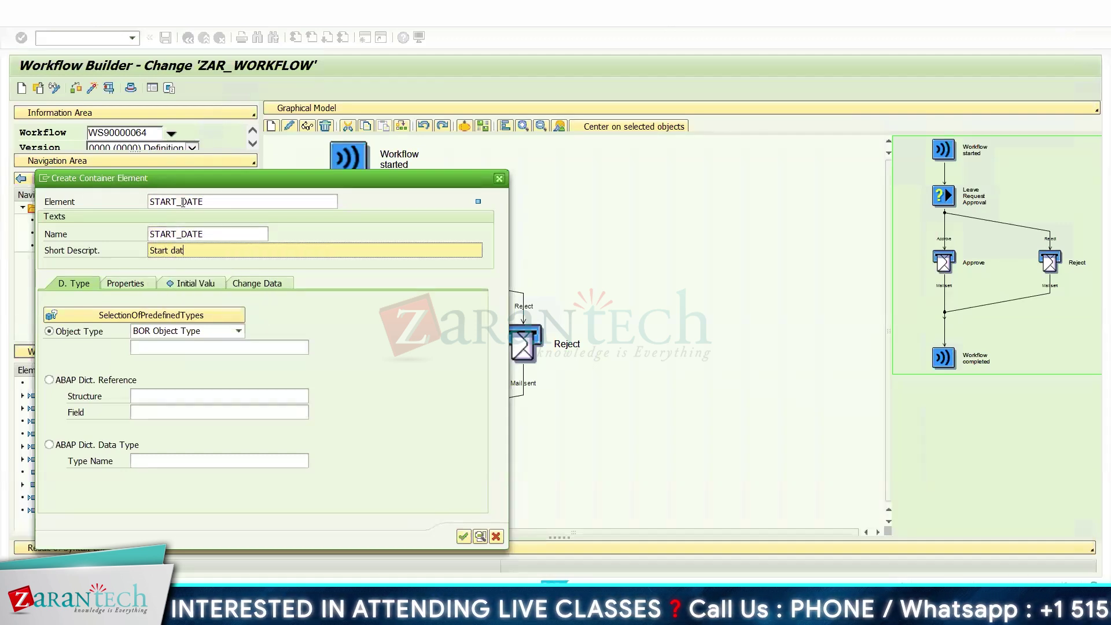
Step: Assign the ABAP dictionary data type DATUM to the START_DATE element
click(116, 445)
click(147, 462)
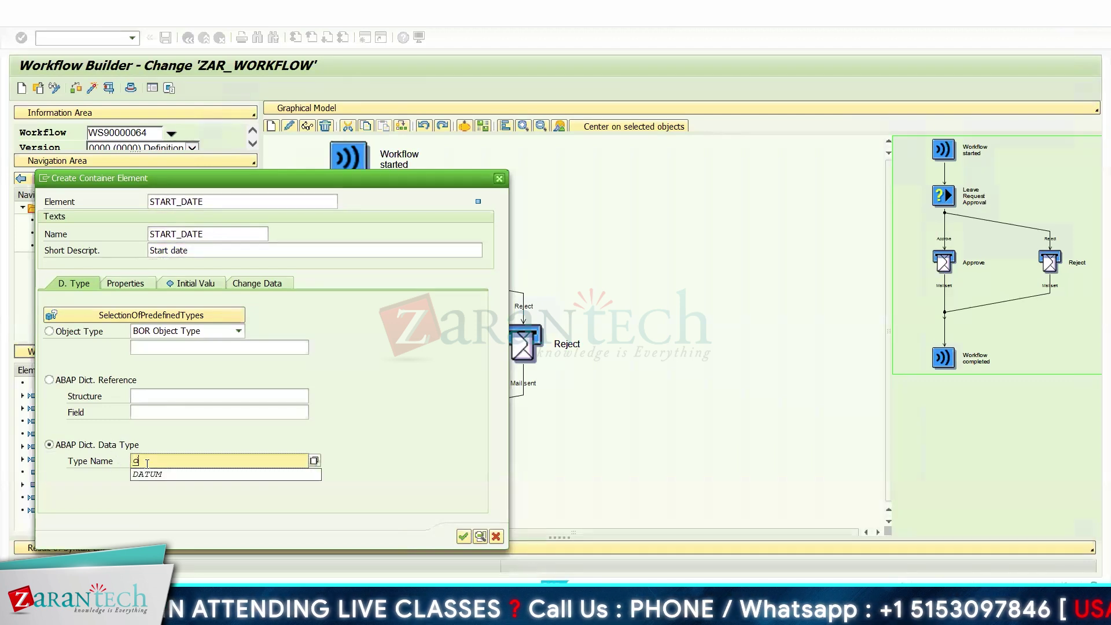
text(dat)
click(158, 474)
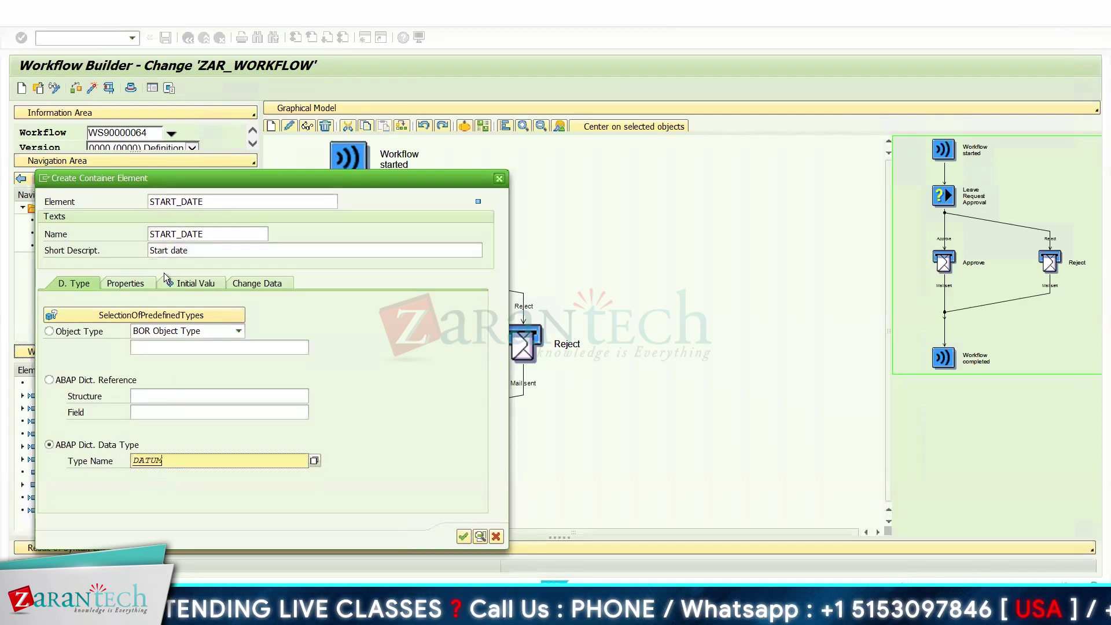
Step: Make the START_DATE element an import and export parameter and confirm the new container element
click(134, 287)
click(67, 330)
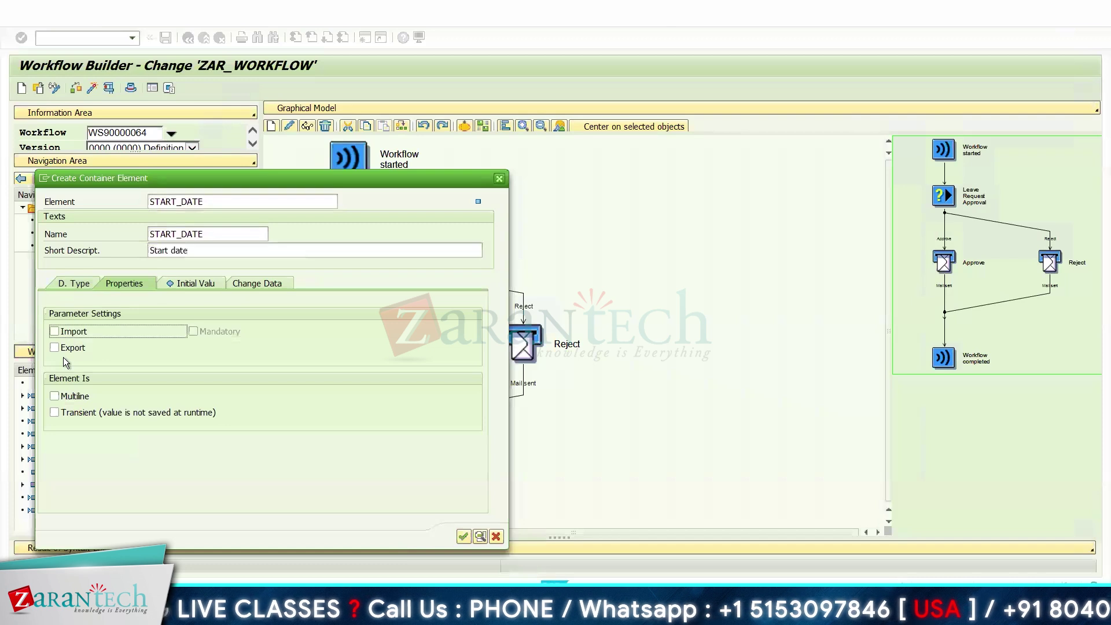
click(67, 348)
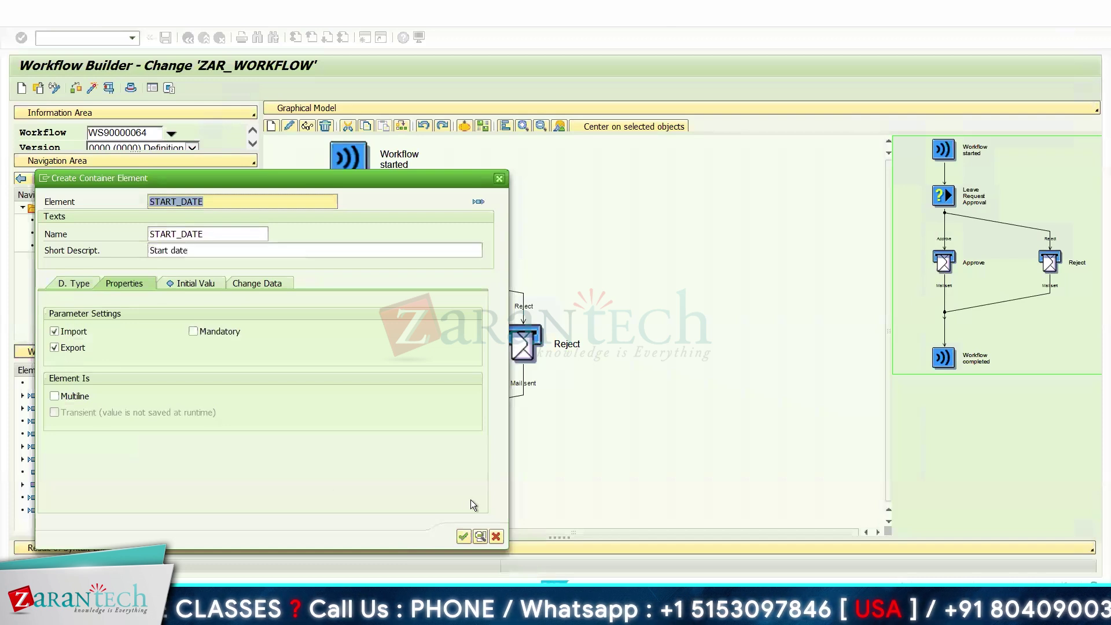
click(463, 536)
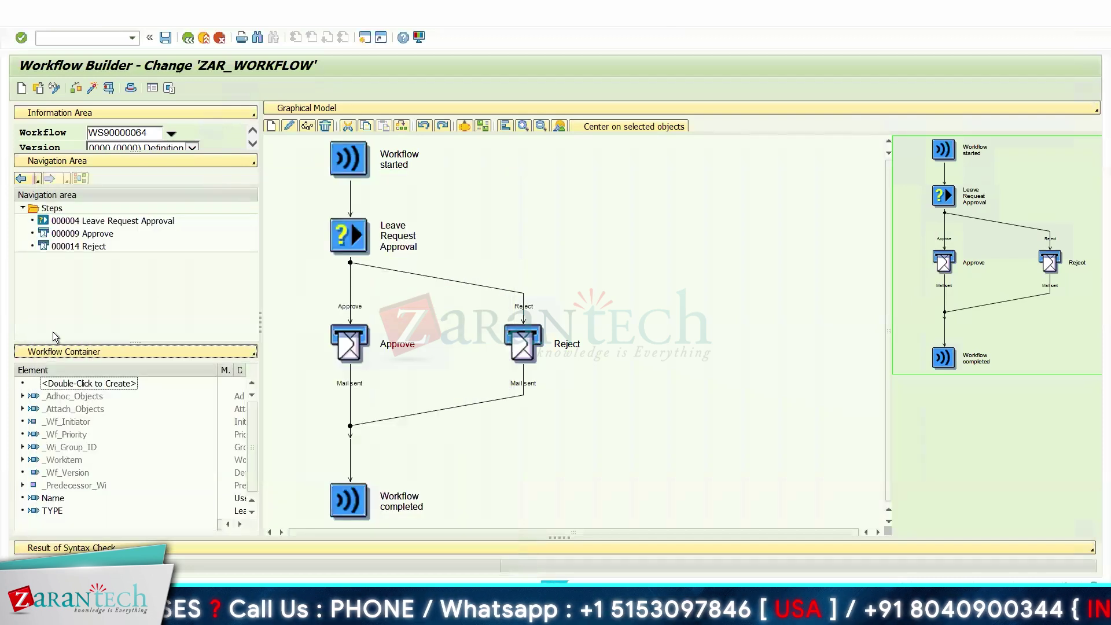
Step: Start another new element in the workflow container and enter END_DATE as its element identifier
double_click(79, 384)
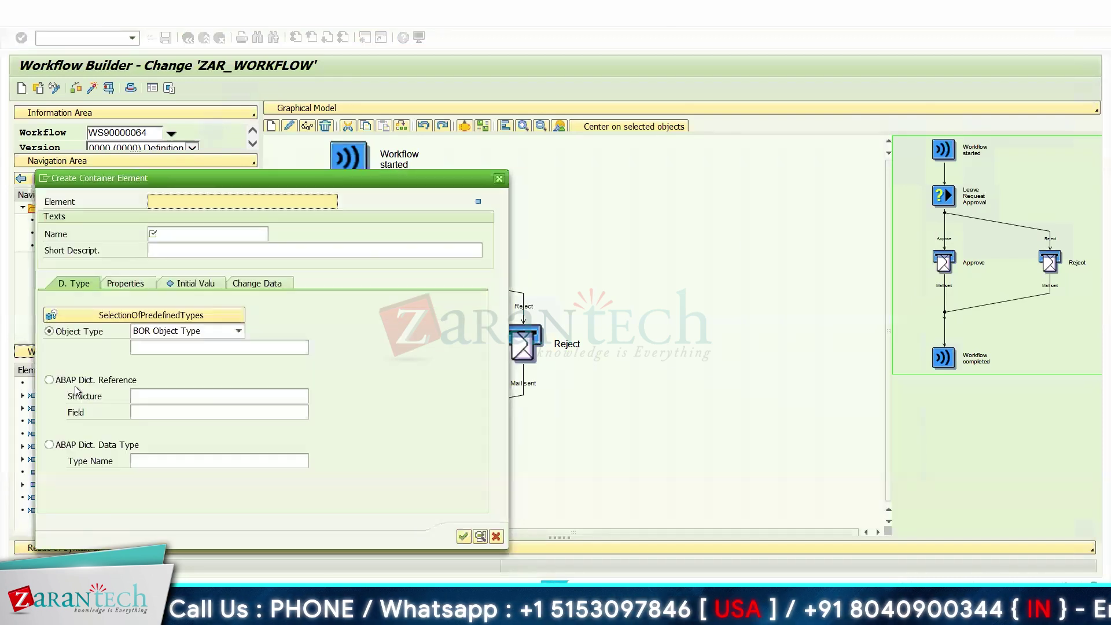
click(183, 202)
key(Down)
key(Down)
key(Down)
key(Down)
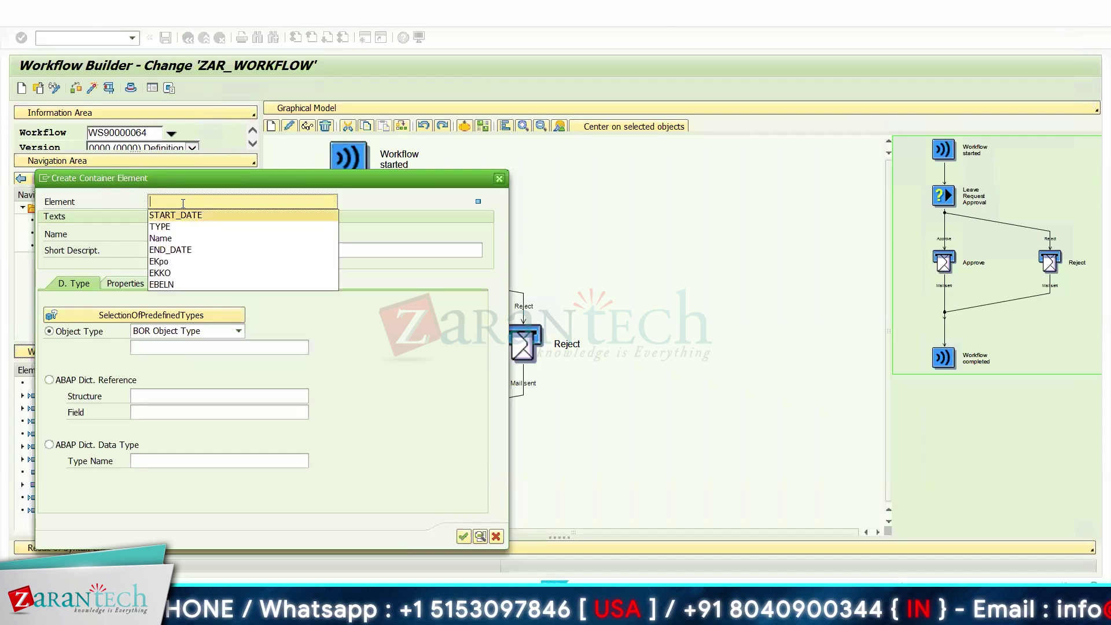
key(Return)
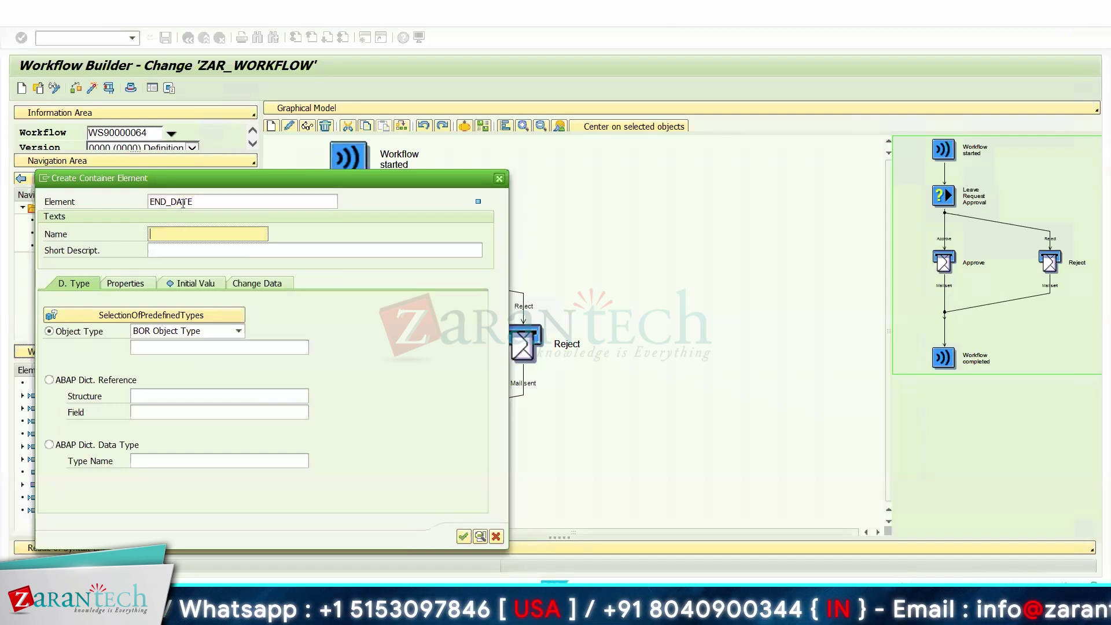
Step: Give the new container element the name END_DATE and the short description "End Date"
key(Down)
key(Down)
key(Down)
key(Down)
key(Down)
key(Return)
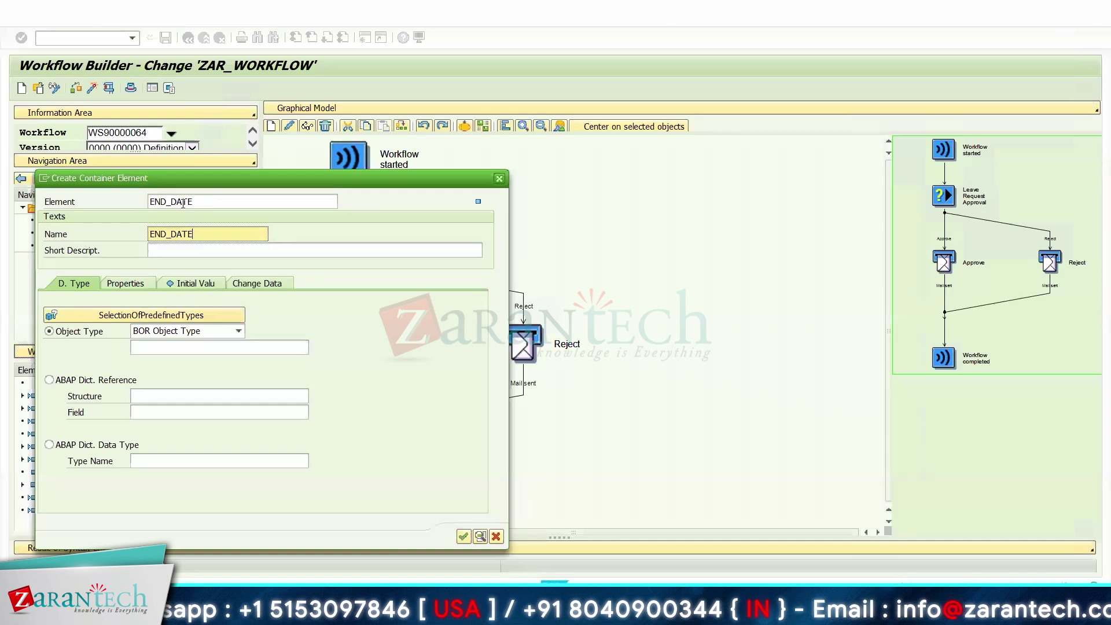
key(Tab)
text(End Date)
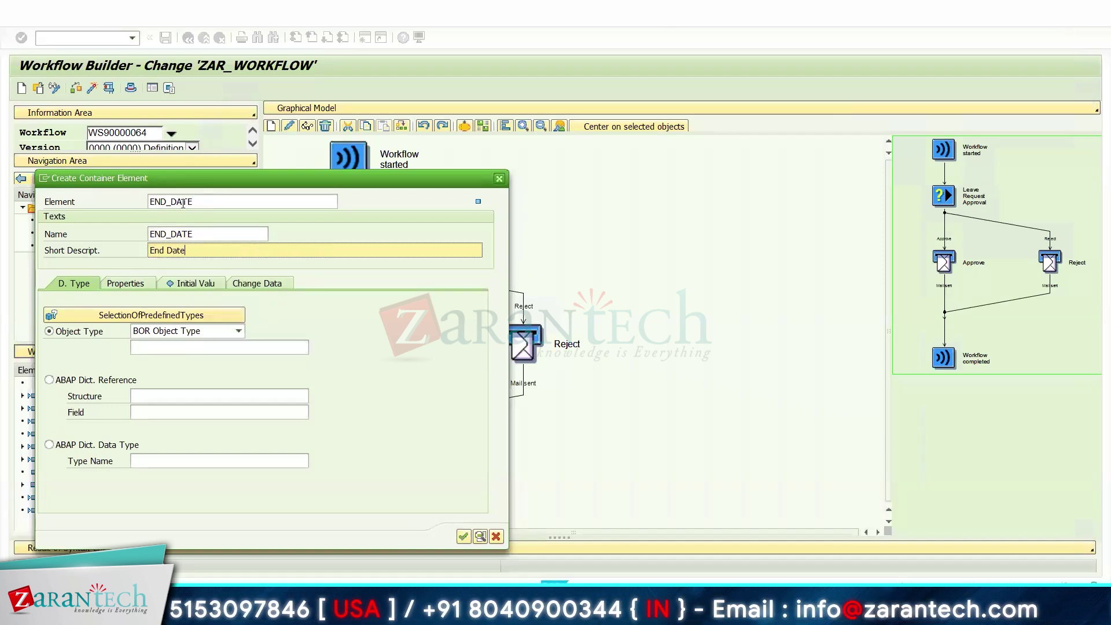
key(Tab)
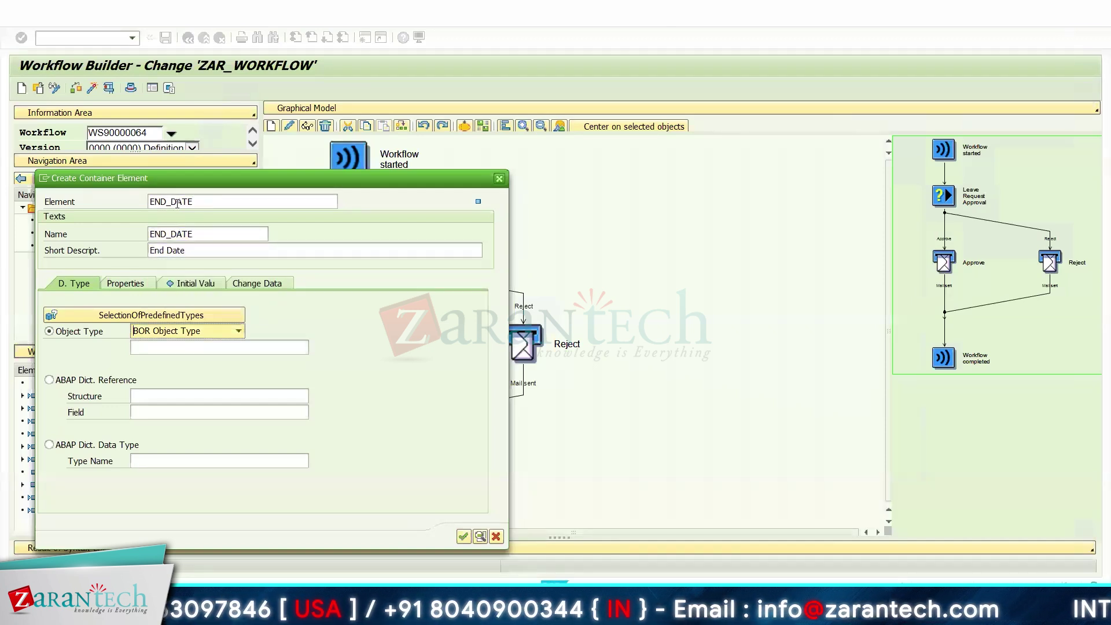
Step: Assign the ABAP dictionary data type DATUM to the END_DATE element
click(87, 445)
click(167, 460)
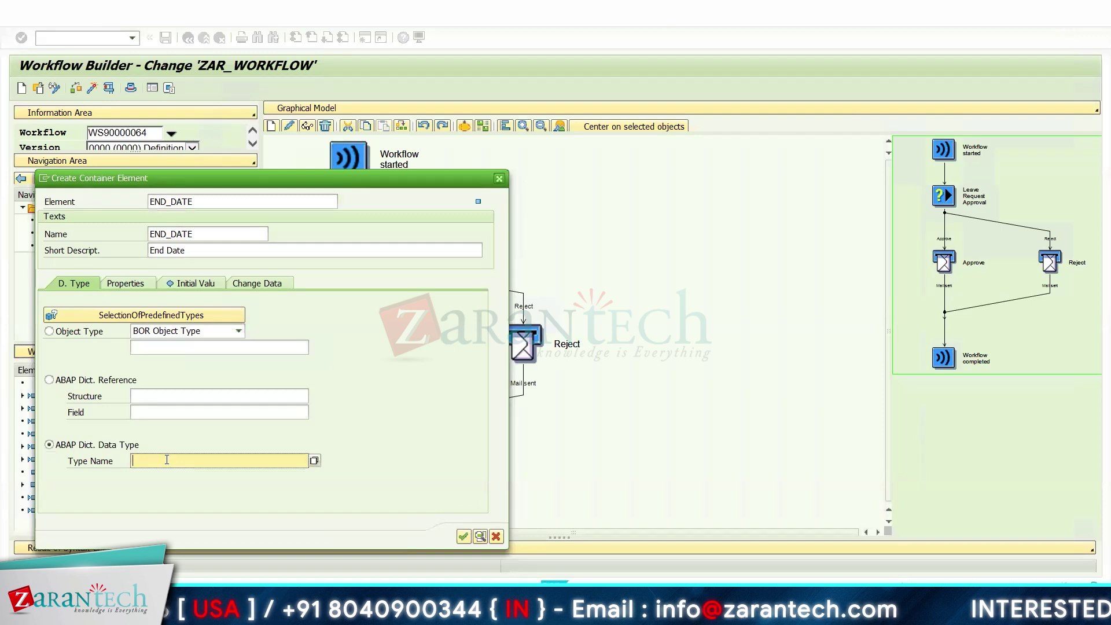
key(Down)
key(Down)
key(Return)
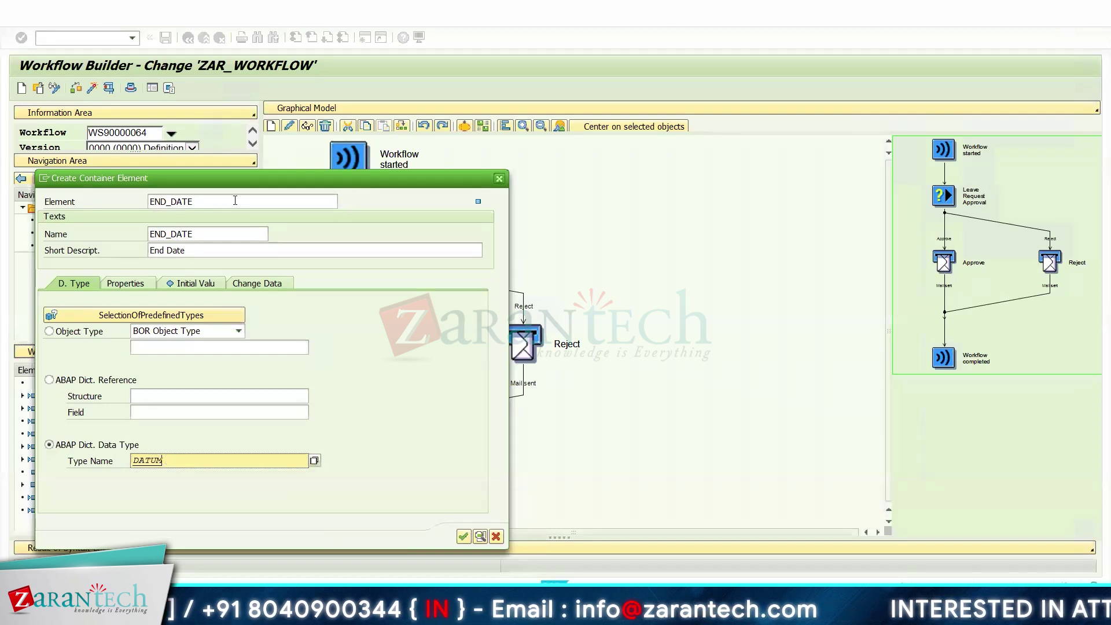
Step: Make the END_DATE element an import and export parameter and confirm the new container element
click(123, 284)
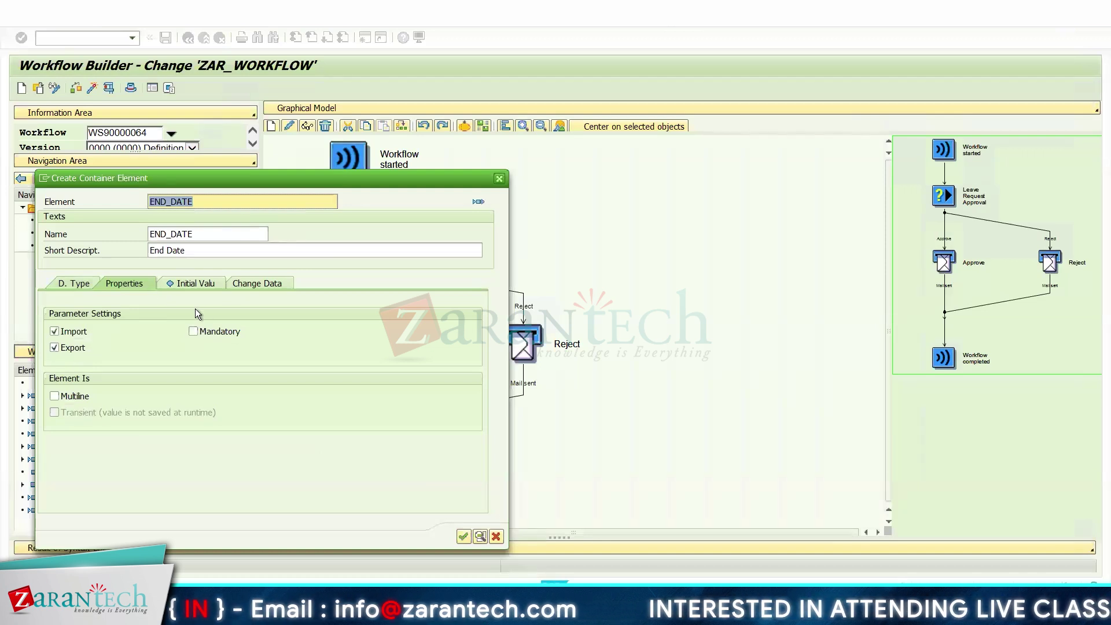
click(196, 284)
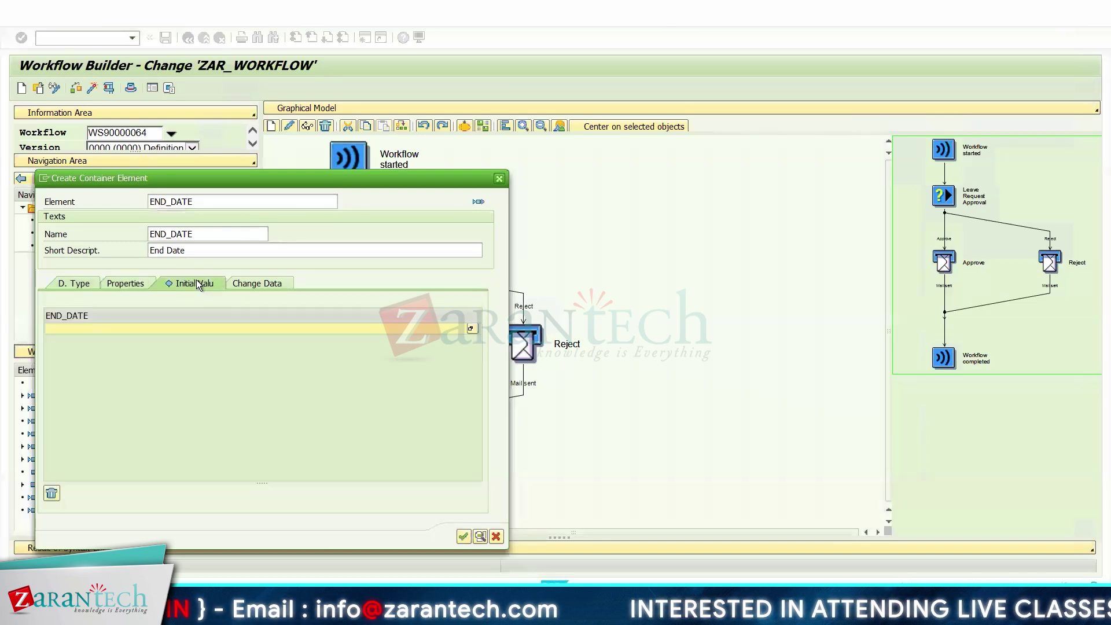
click(457, 536)
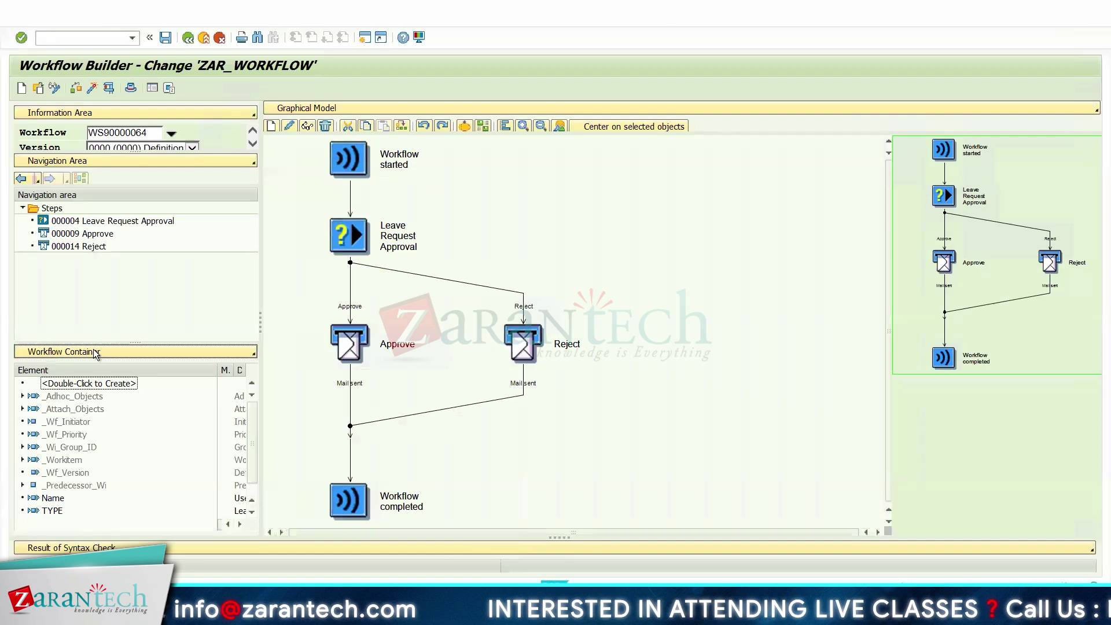
scroll(252, 444, down, 1)
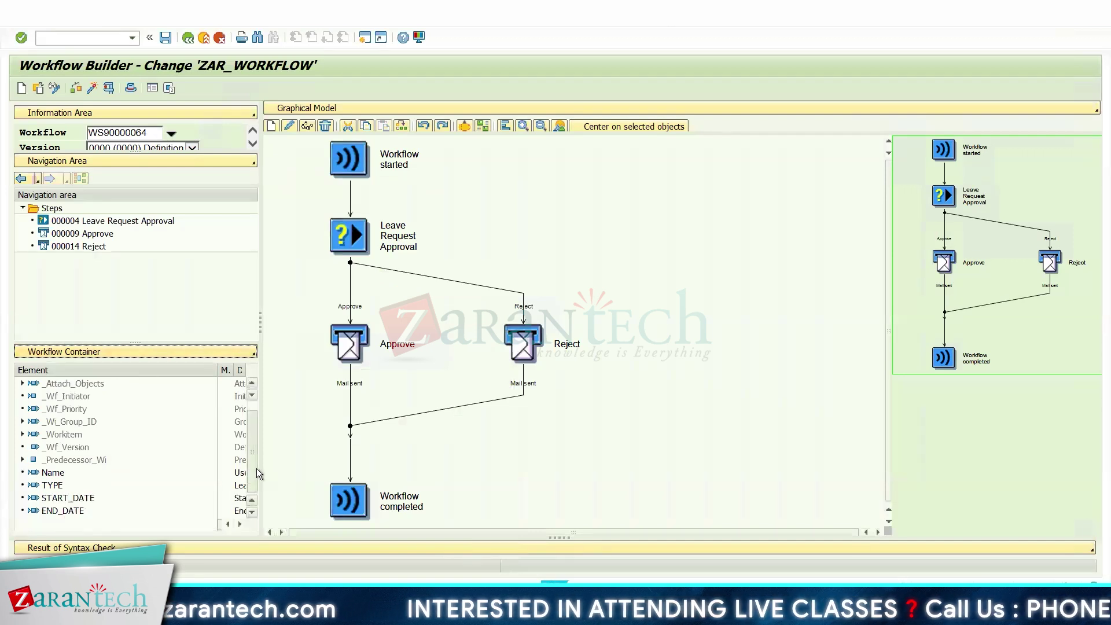
Step: Assign the container elements Name and TYPE to parameters 1 and 2 of the Leave Request Approval decision step
click(349, 242)
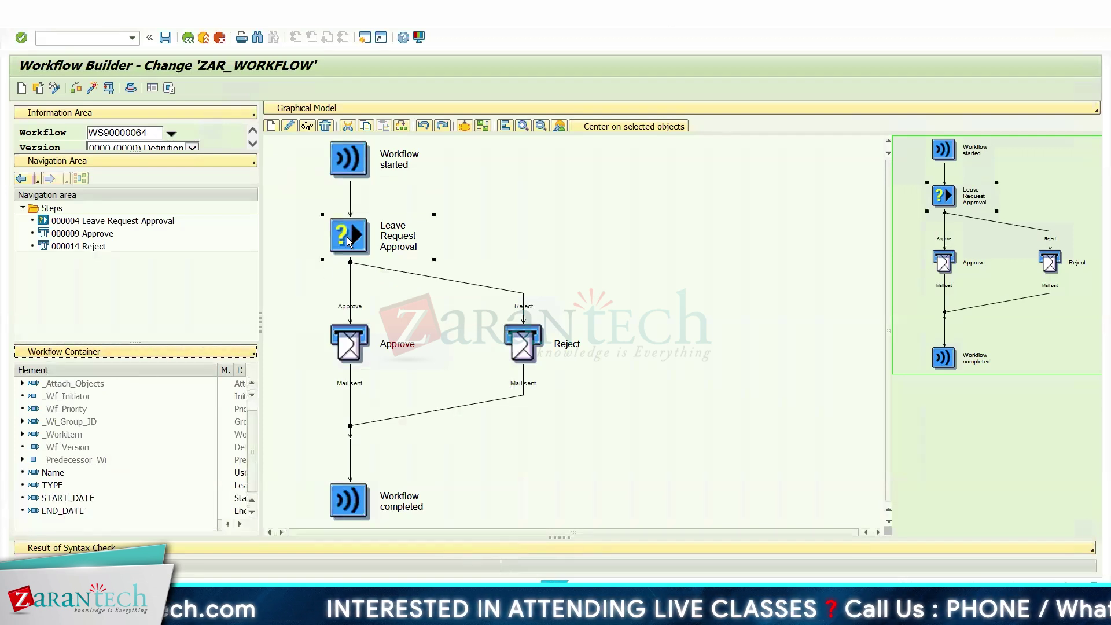
double_click(349, 242)
click(383, 201)
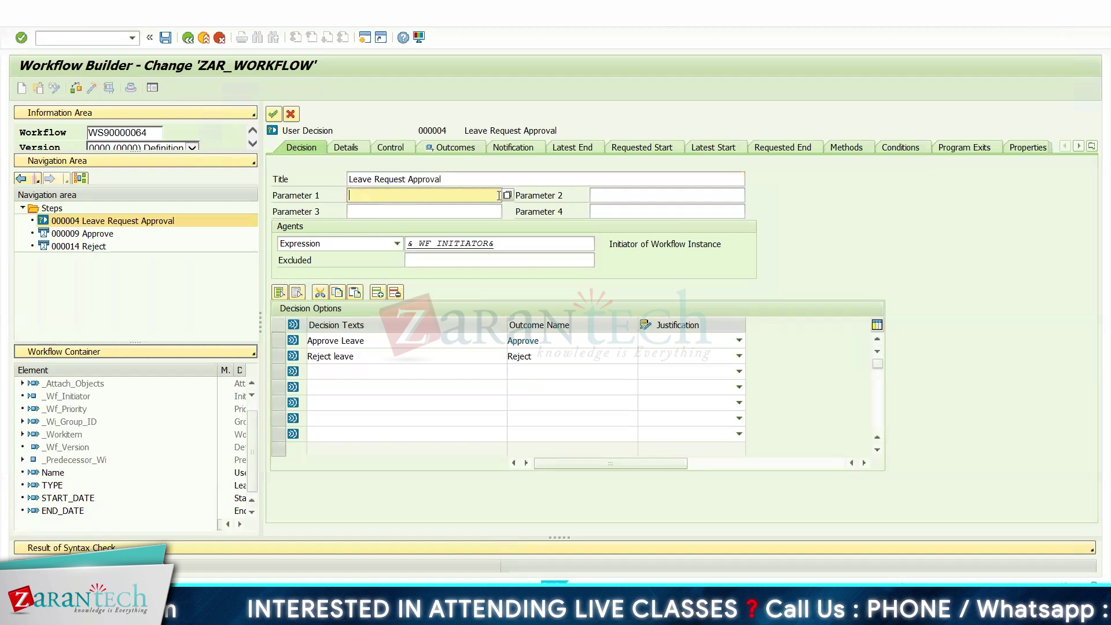
click(509, 195)
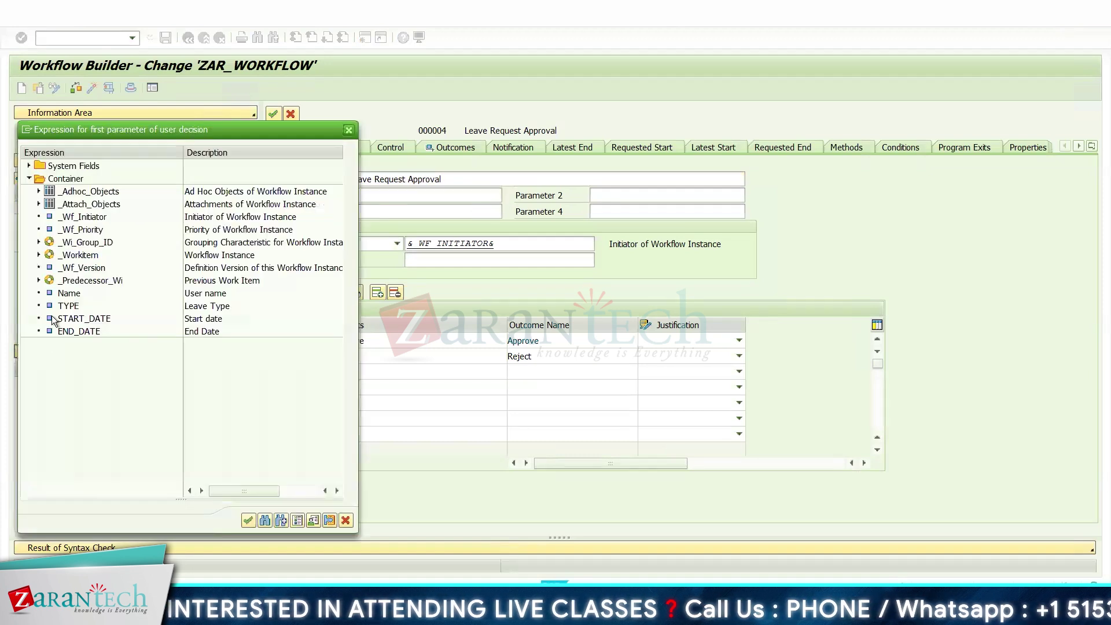
double_click(61, 293)
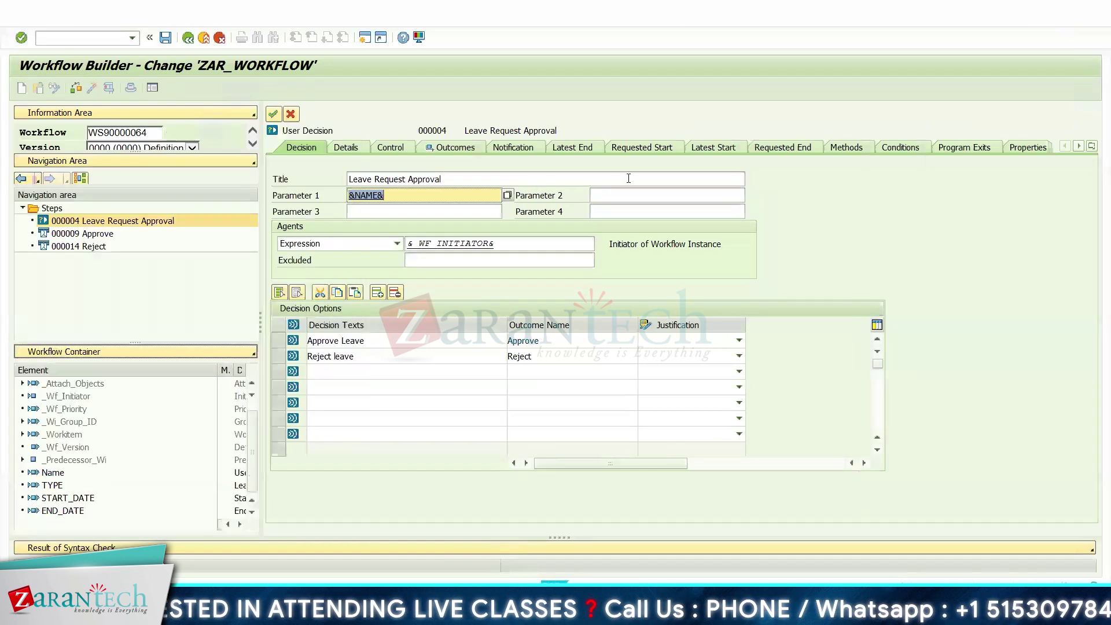
click(596, 196)
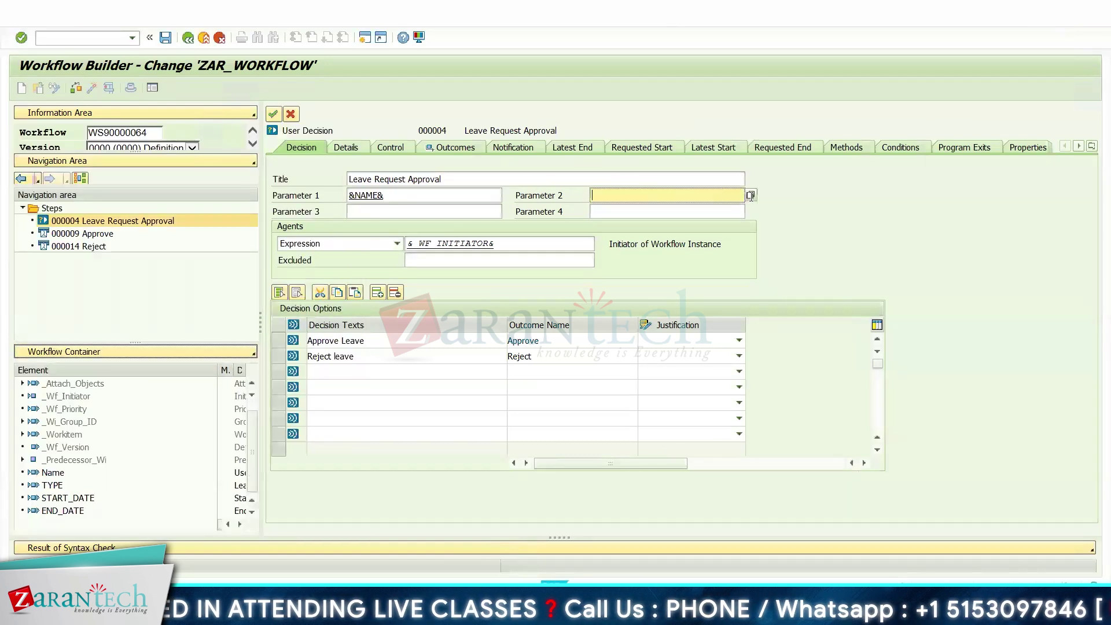
click(752, 195)
double_click(62, 305)
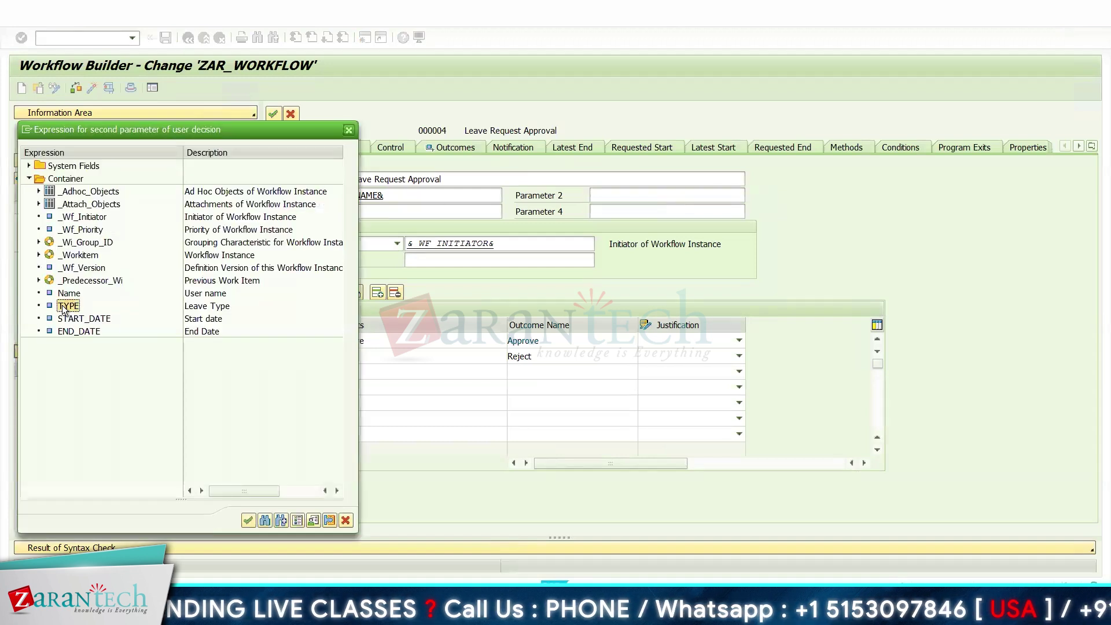
Step: Assign START_DATE and END_DATE to parameters 3 and 4 of the user decision and accept the step's settings
click(474, 210)
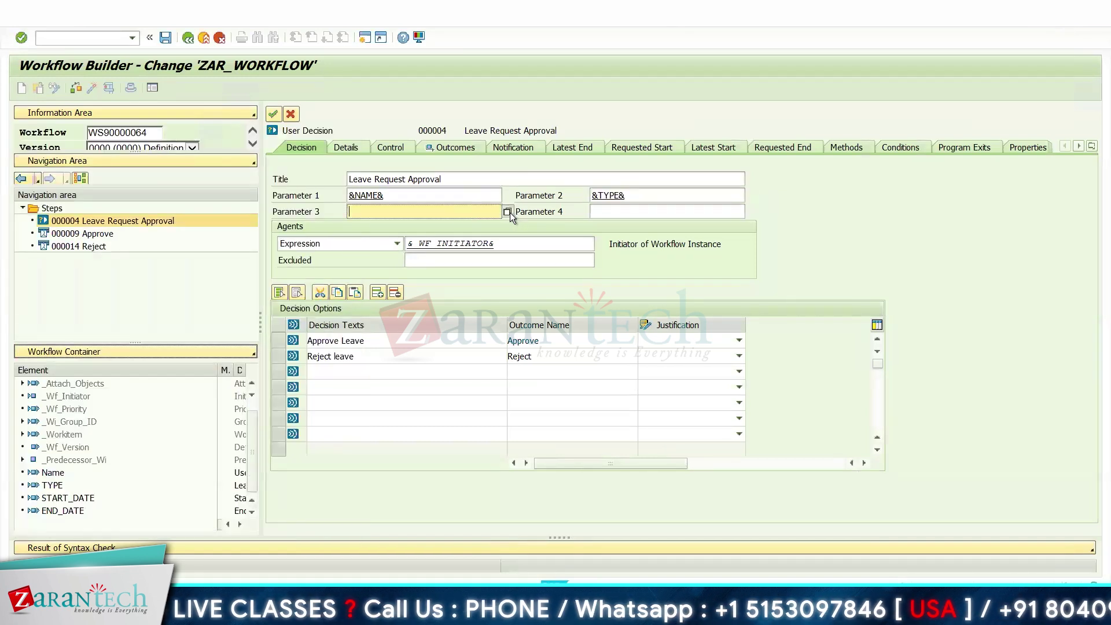
click(510, 212)
double_click(69, 318)
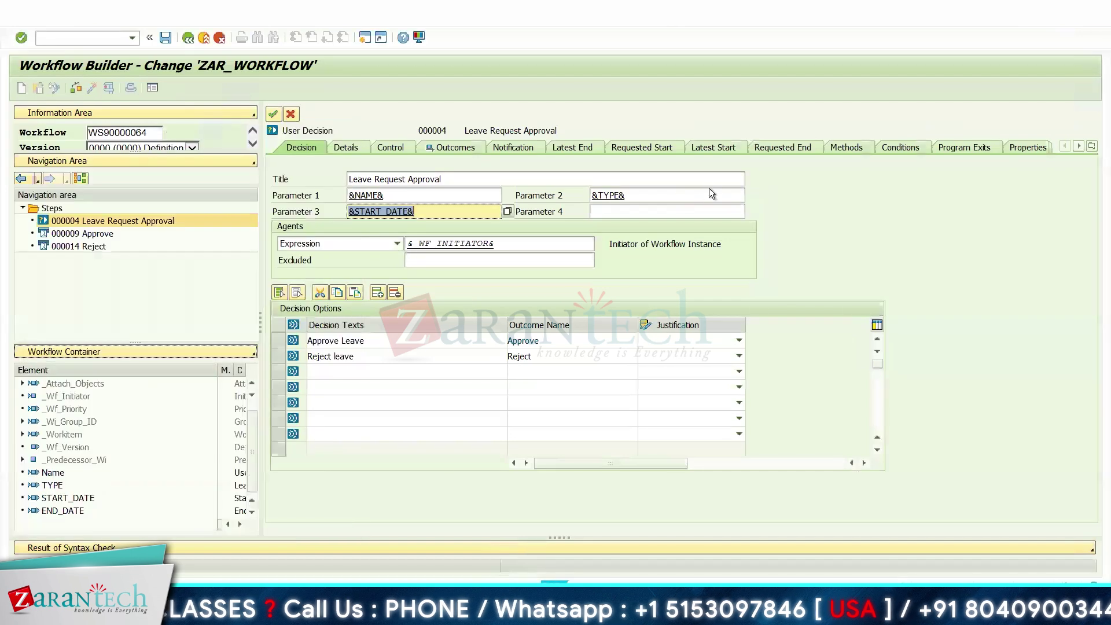
click(690, 210)
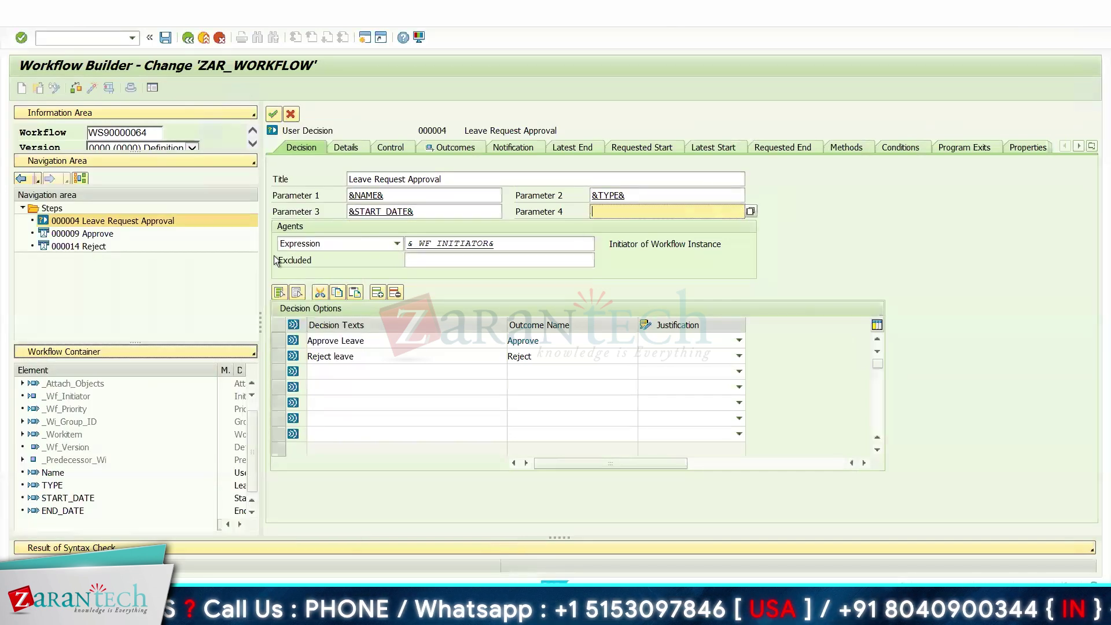
key(F4)
double_click(64, 331)
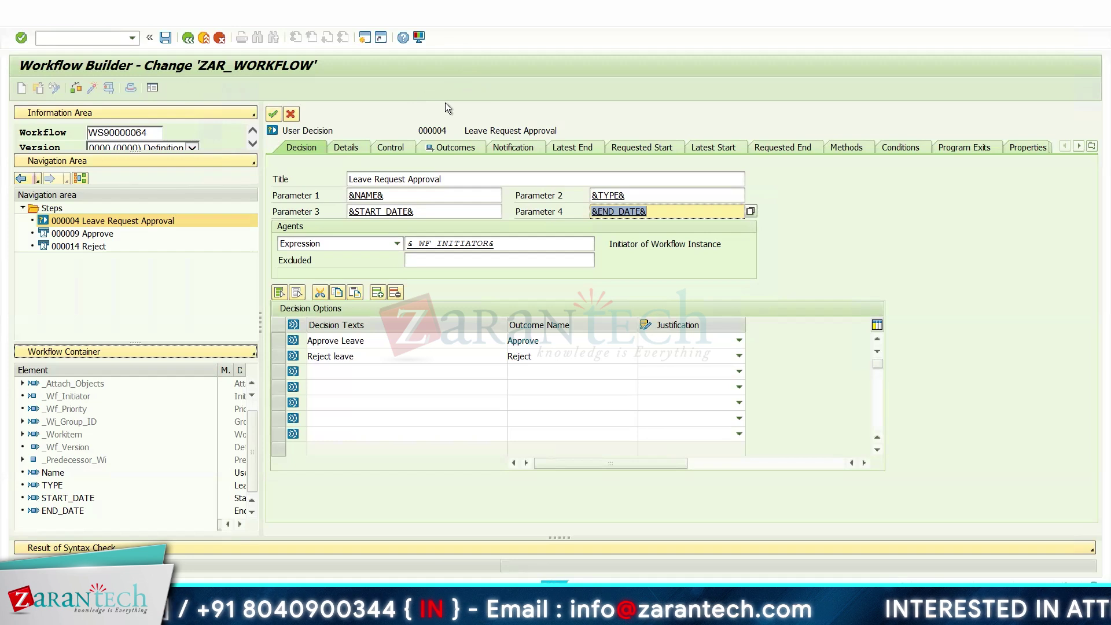
click(270, 114)
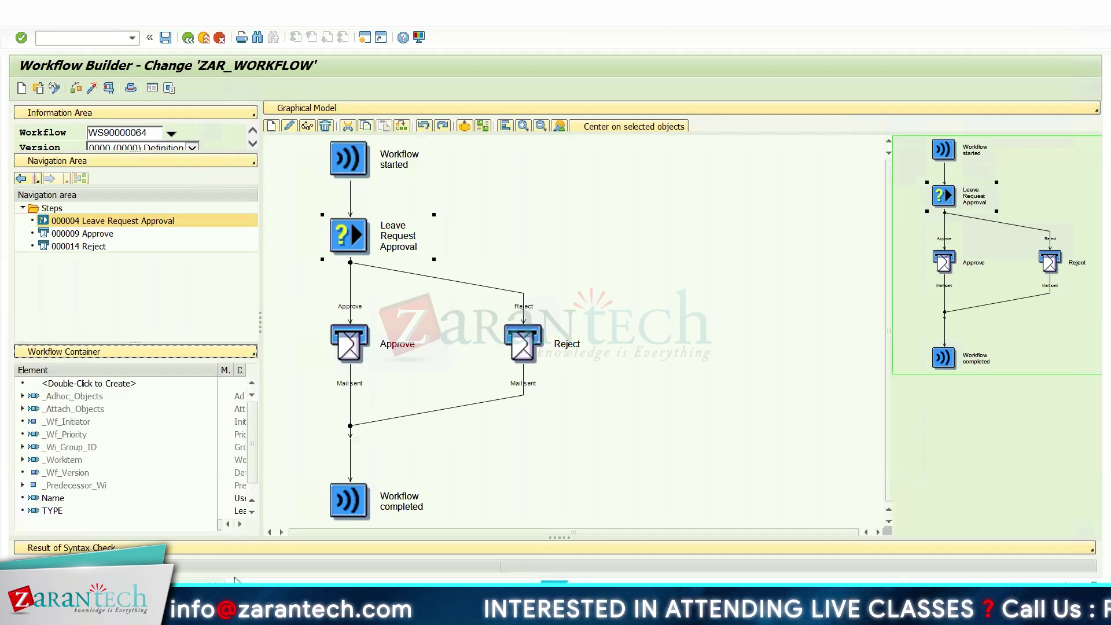
Step: Start testing the workflow and set the TYPE input value to "Urgent Leave"
click(108, 92)
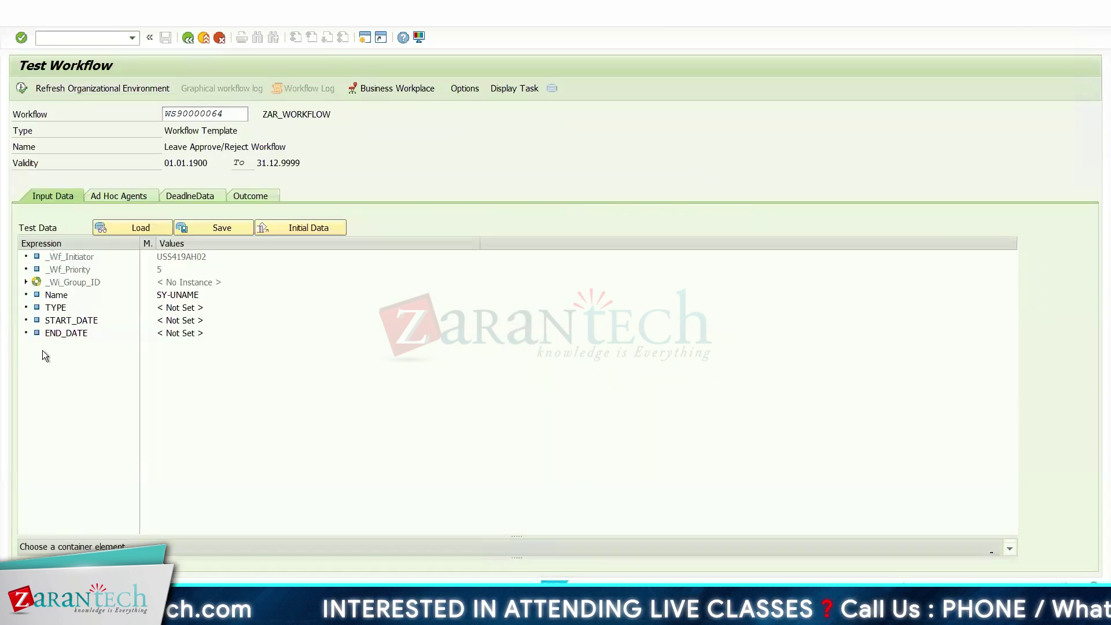
click(57, 295)
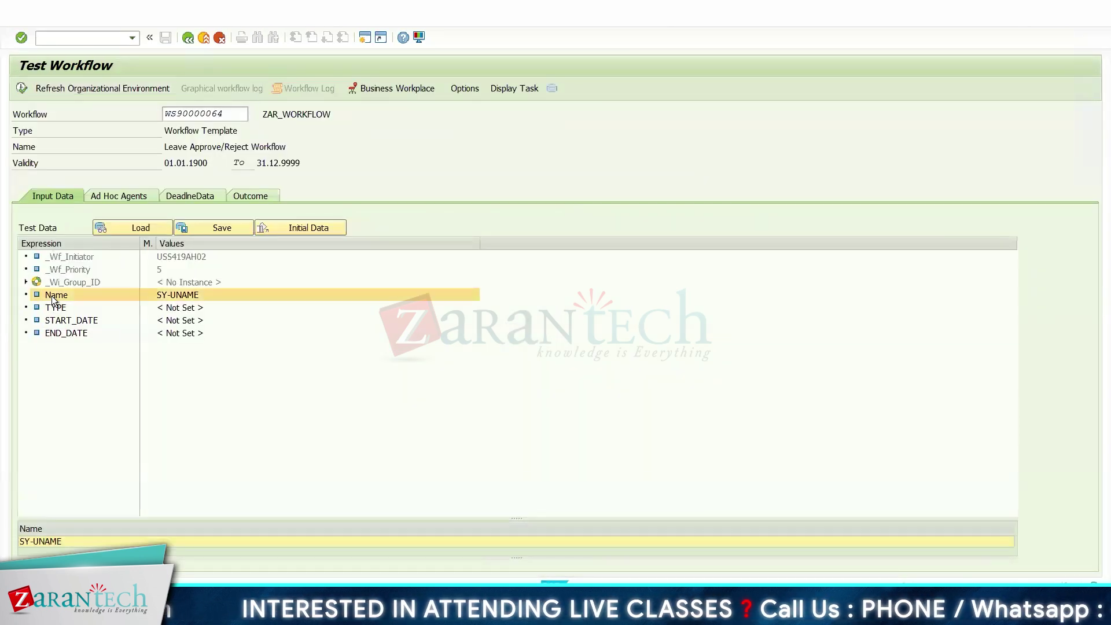
click(55, 308)
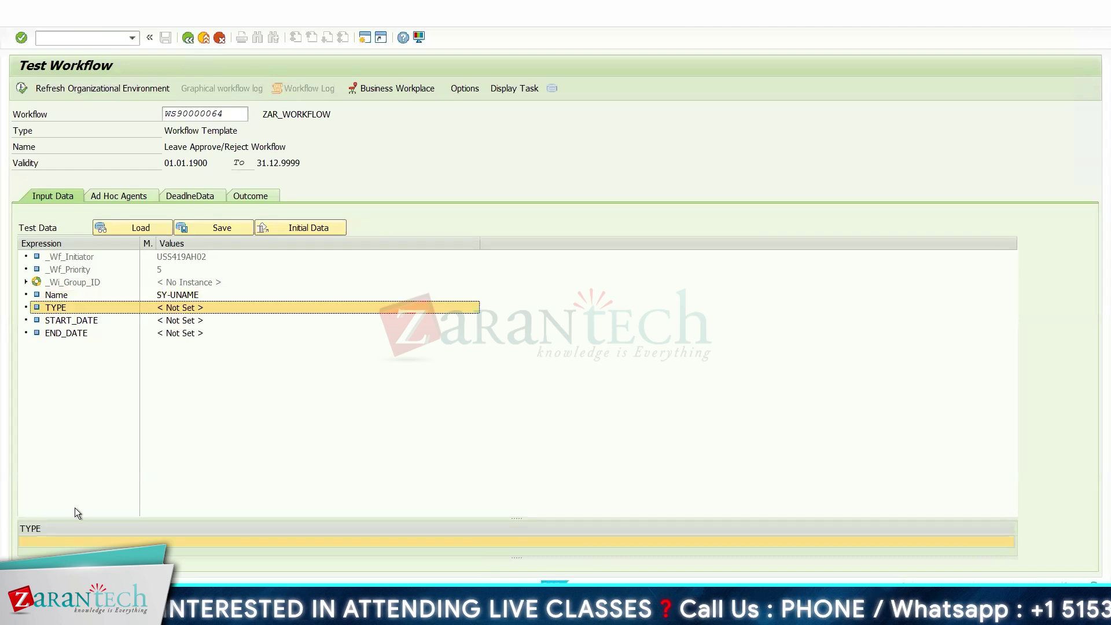
click(74, 543)
text(Urgent Leave)
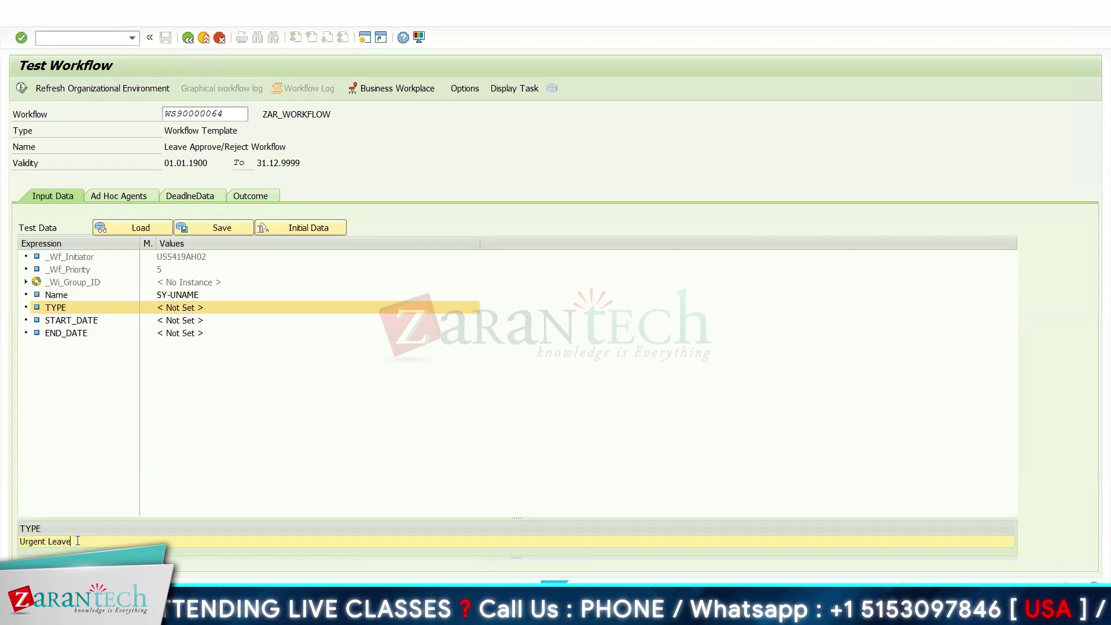
key(Return)
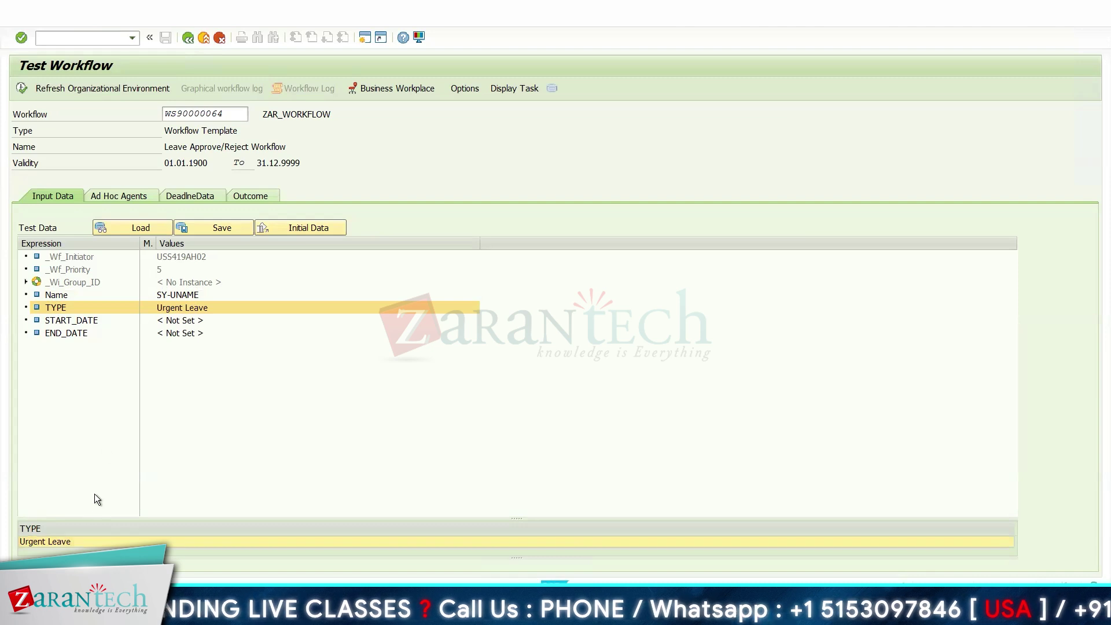
Step: Enter 21.07.2024 as the START_DATE value in the workflow test data
click(100, 324)
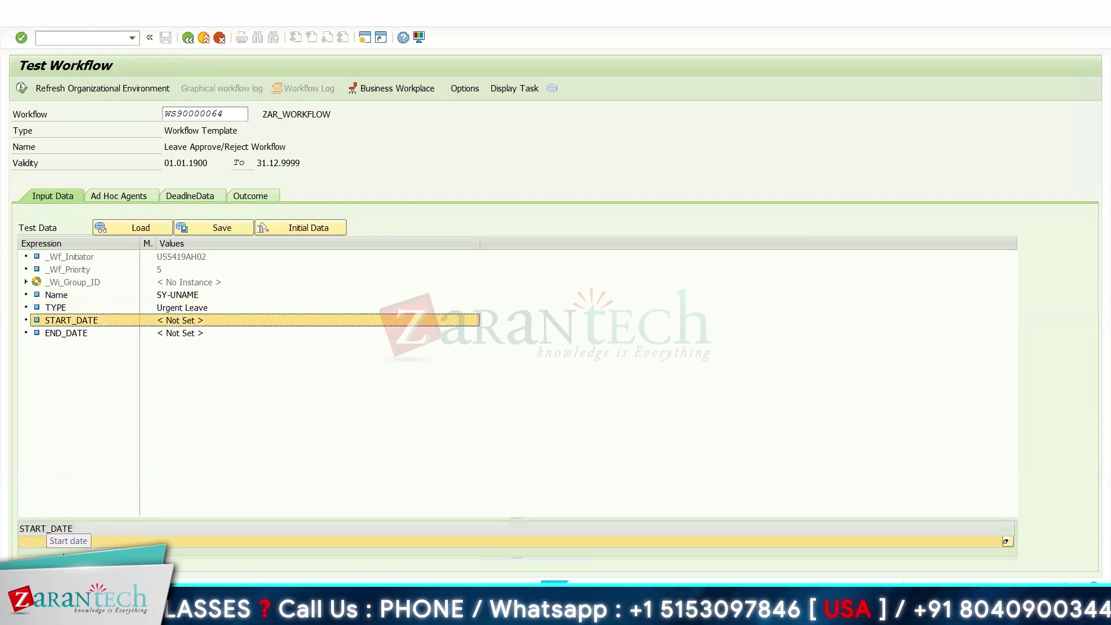
click(62, 543)
text(21.07.202)
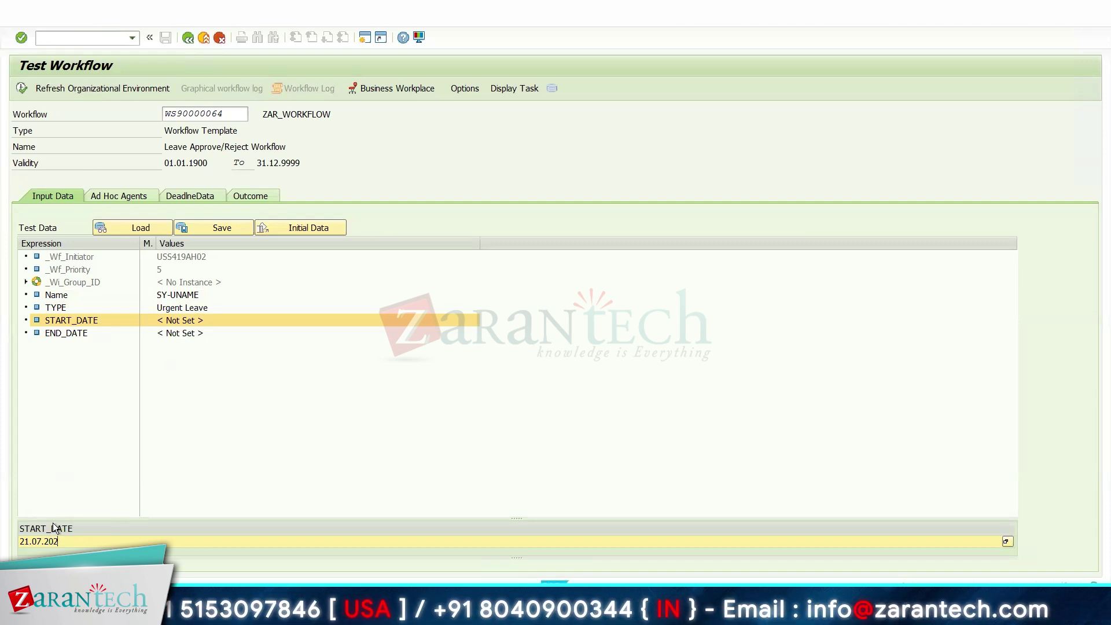
key(BackSpace)
text(4)
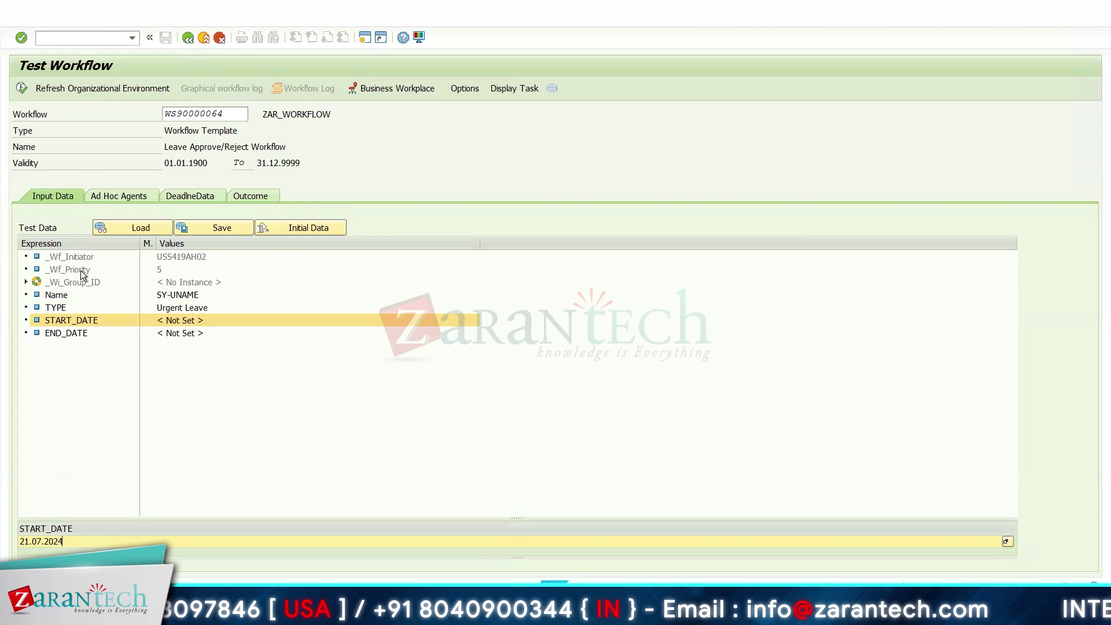
Step: Enter 24.07.2024 as the END_DATE value in the workflow test data
click(79, 334)
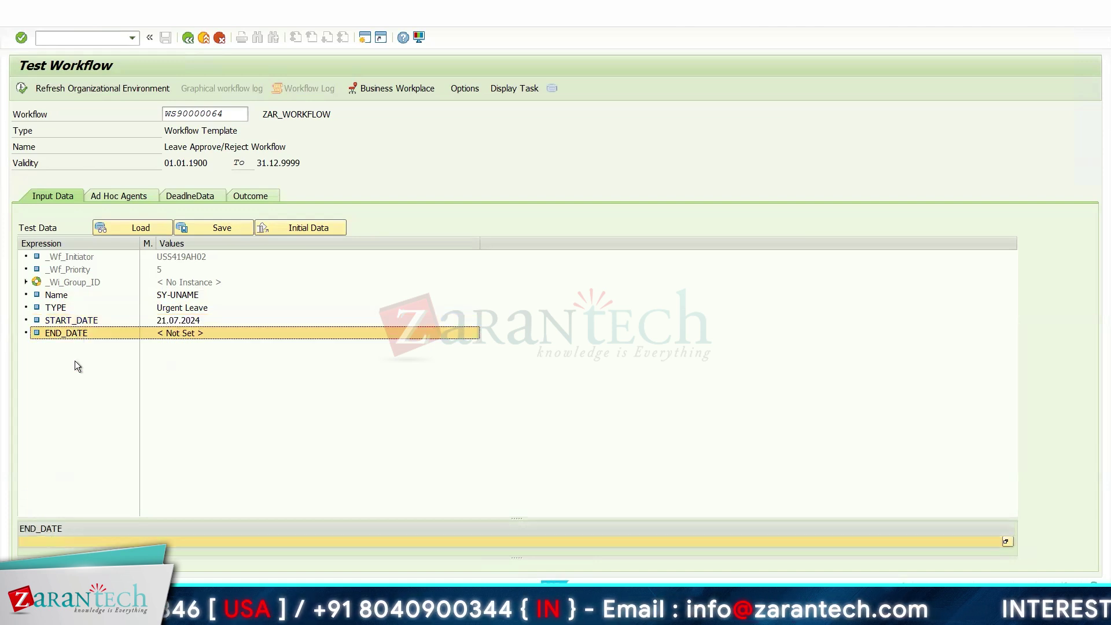
click(47, 543)
text(24.0)
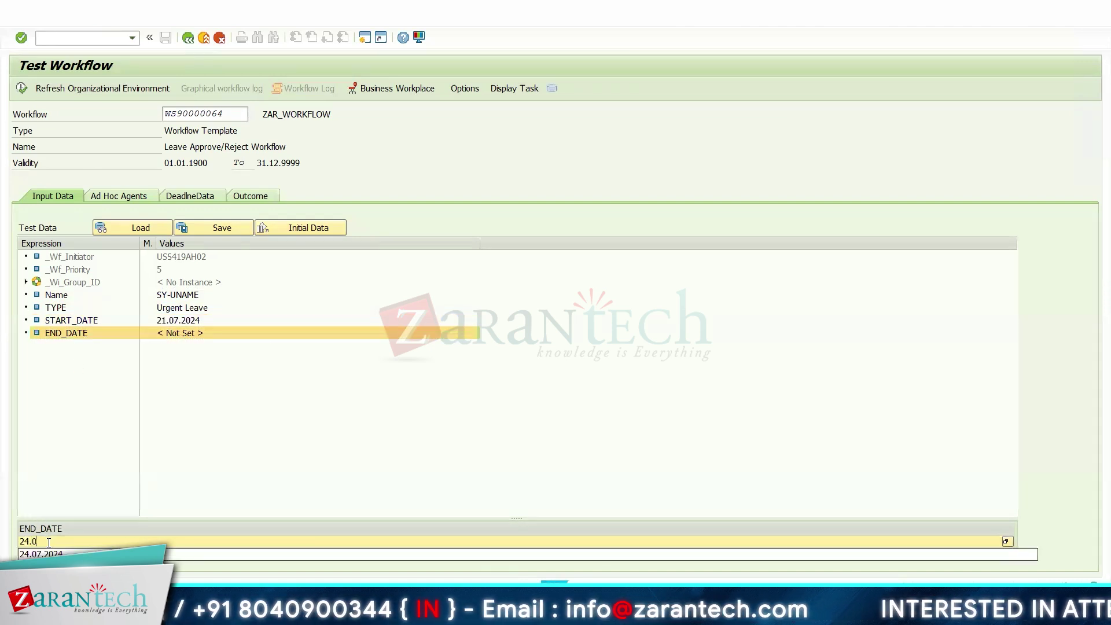
text(7.2024)
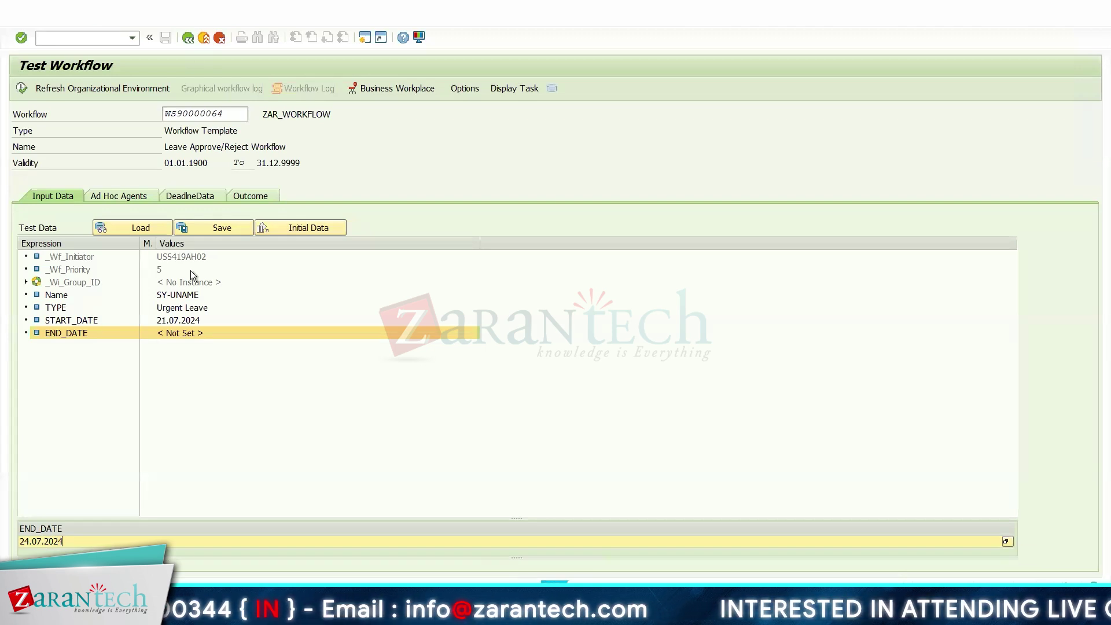
key(Return)
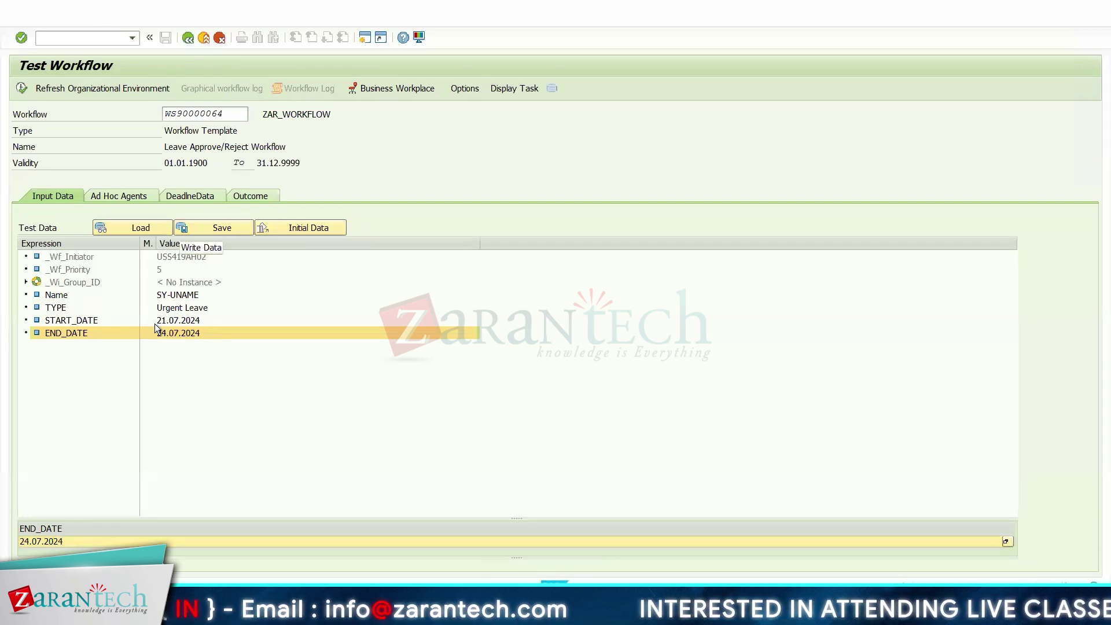
Step: Execute the workflow test and approve the leave in the Leave Request Approval work item in the Business Workplace
click(21, 89)
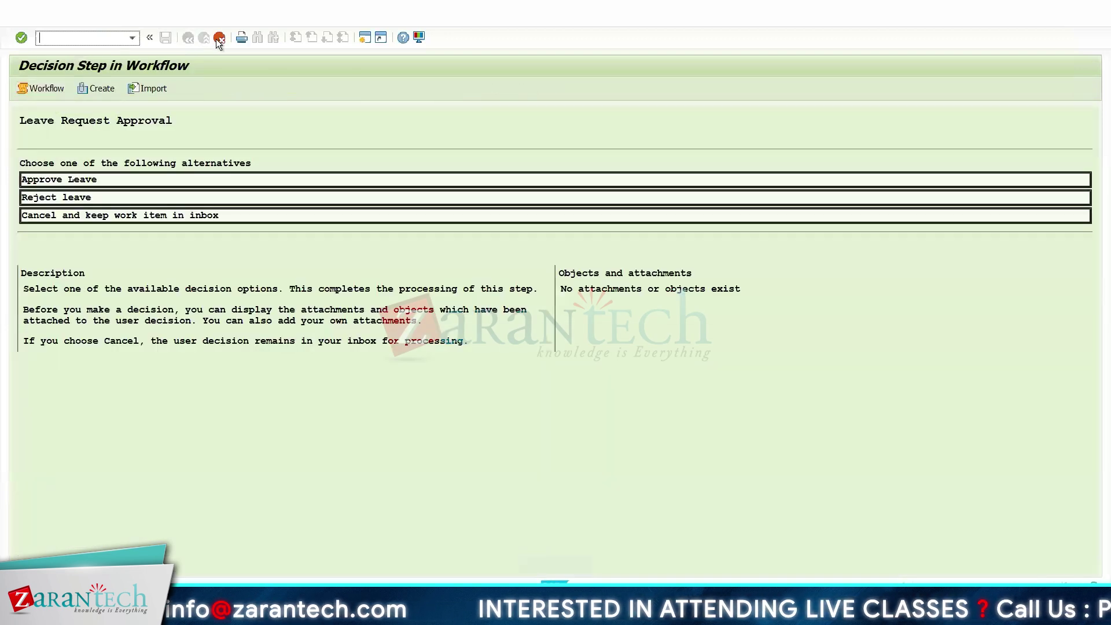
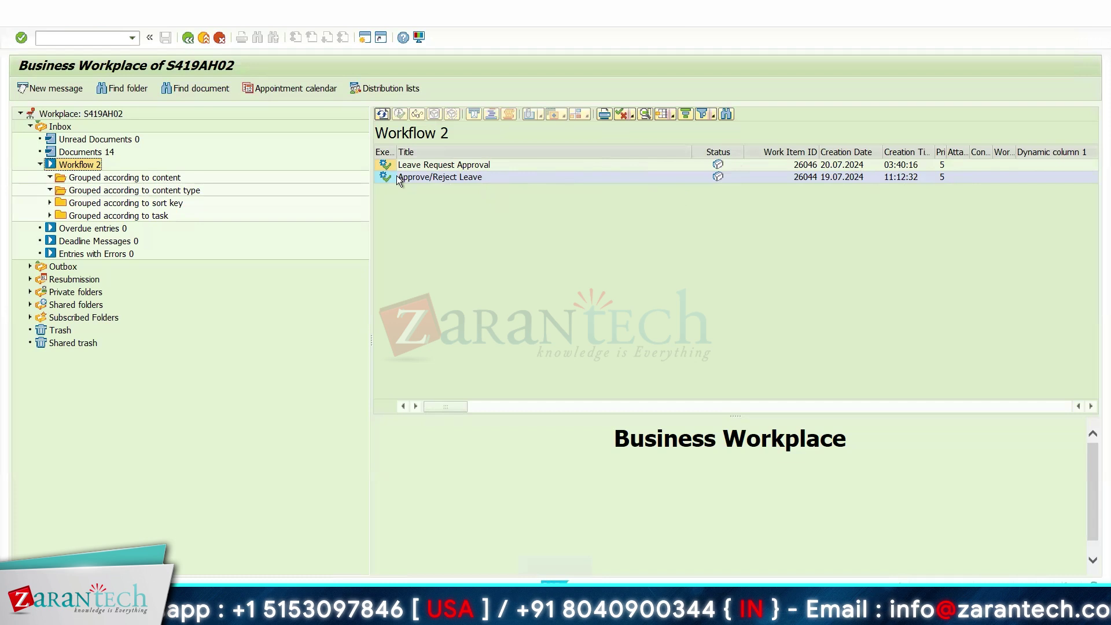
double_click(418, 165)
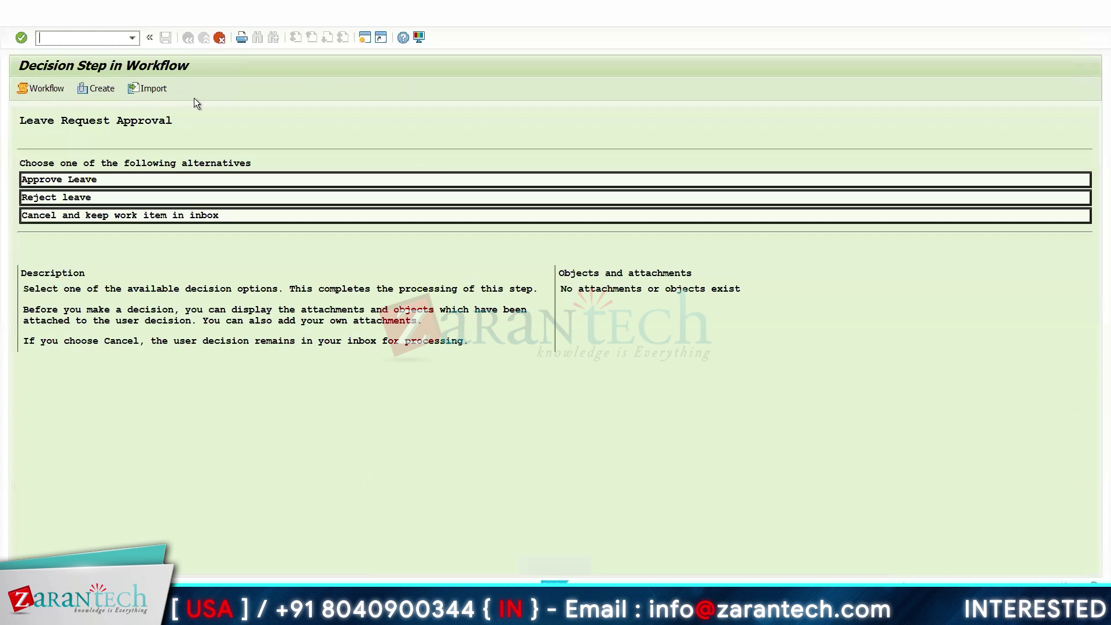
click(69, 181)
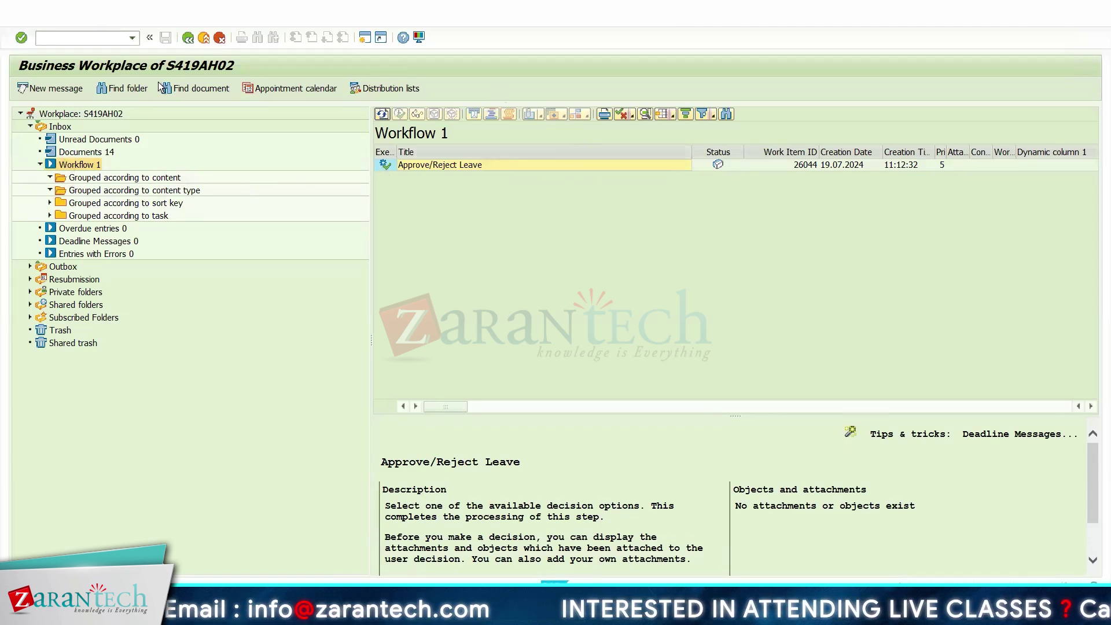
Step: Open the Approve/Reject Leave work item from the inbox to view its decision options, and exit without deciding
click(51, 115)
click(43, 128)
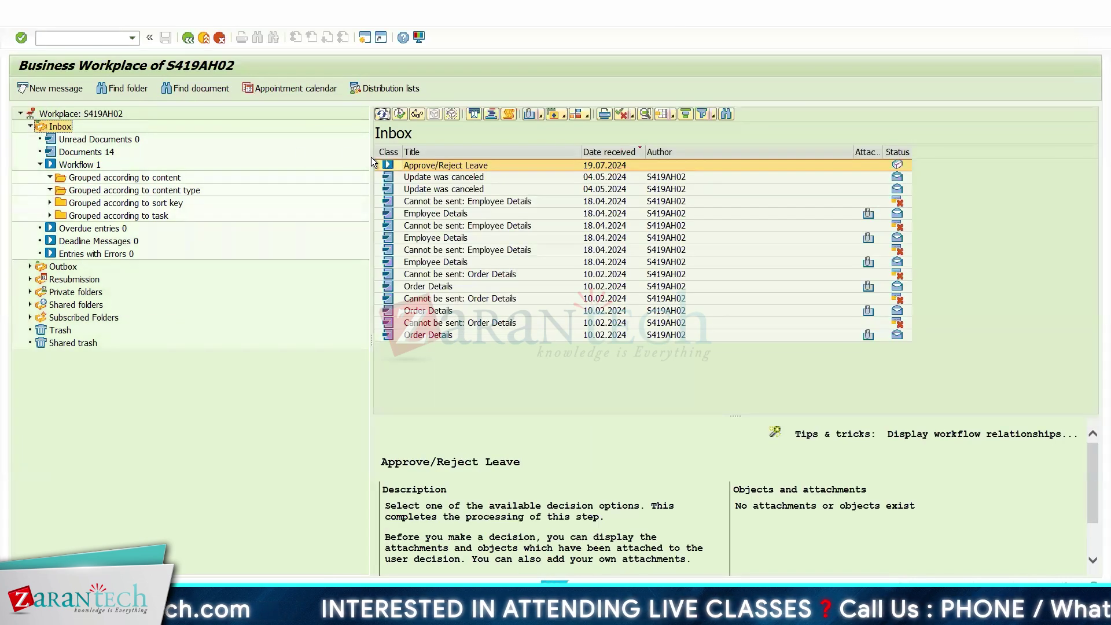
double_click(408, 165)
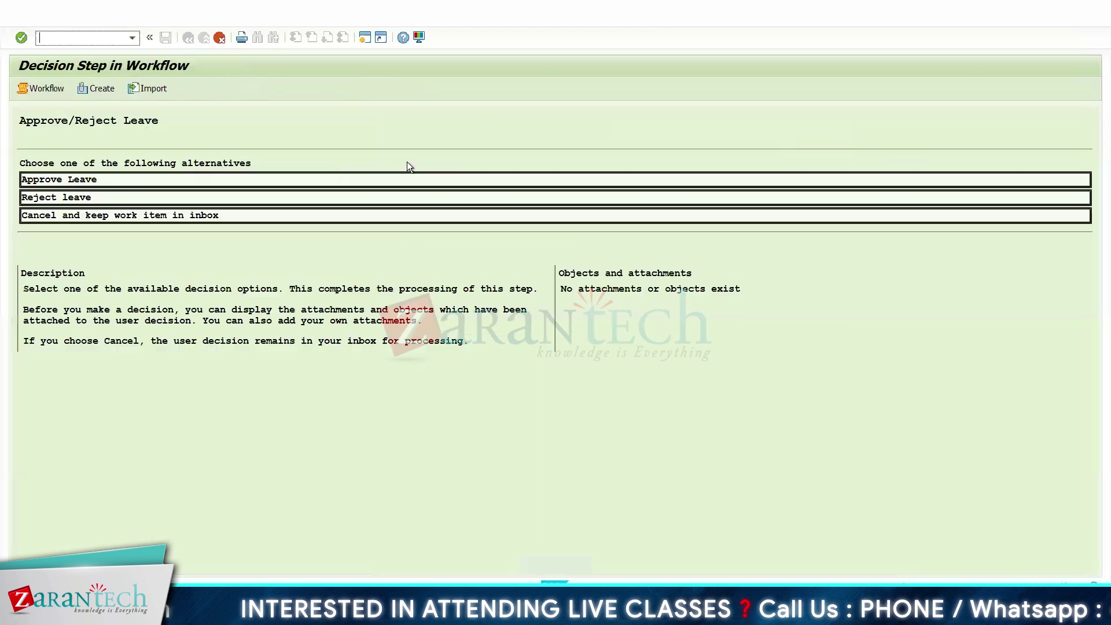
double_click(144, 185)
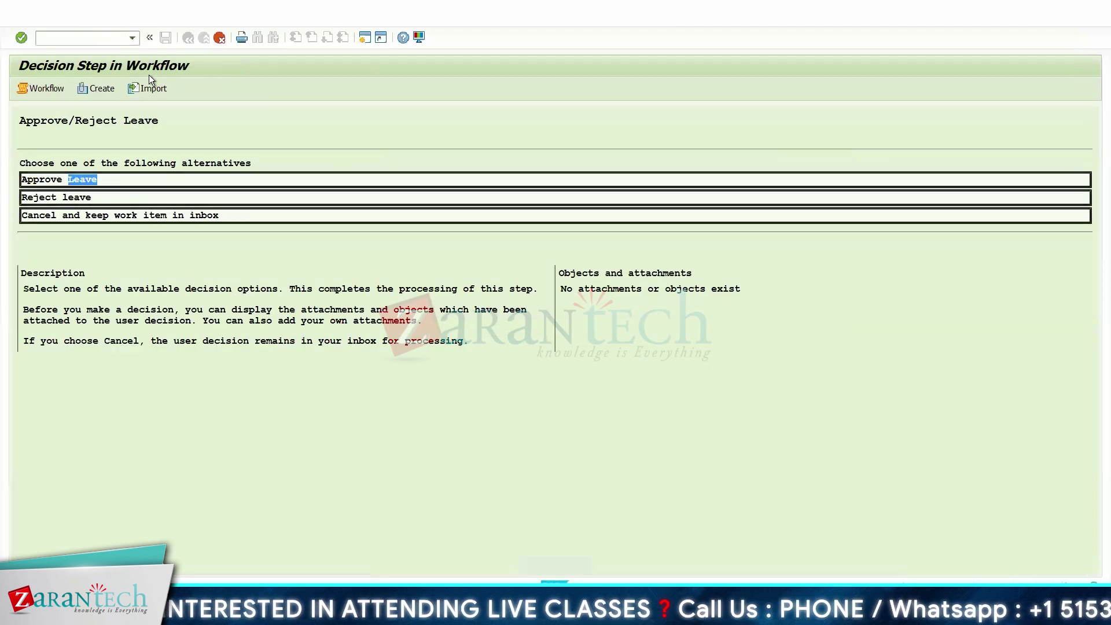
click(218, 38)
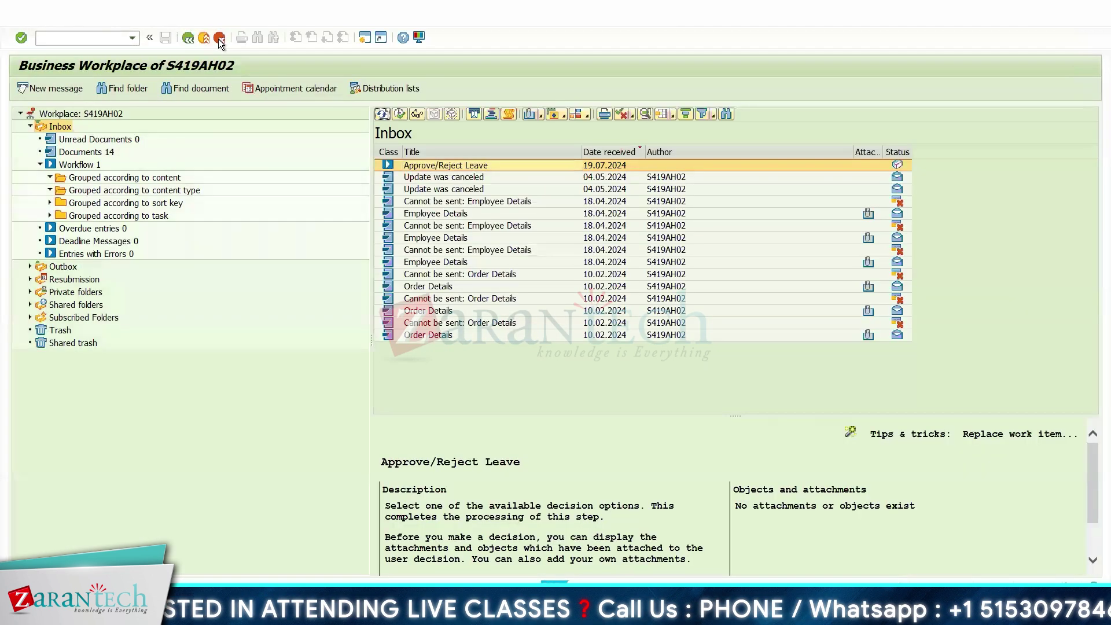
Step: Leave the Business Workplace, open the Workflow Builder with transaction SWDD, and bring up the test screen for workflow WS90000064
click(189, 38)
text(swdd)
key(Return)
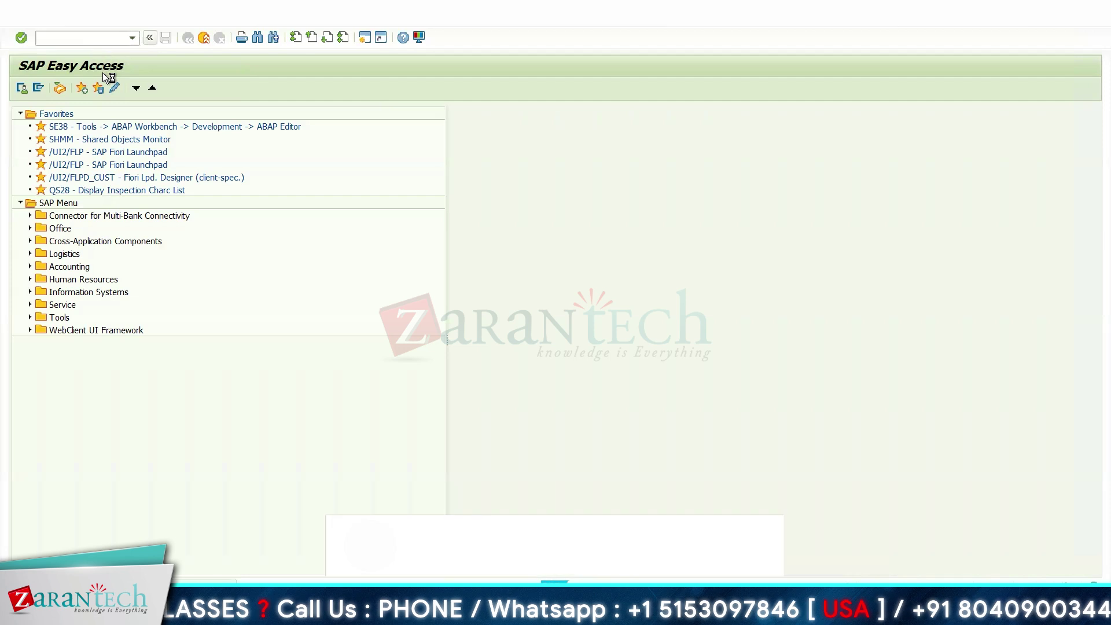
click(110, 88)
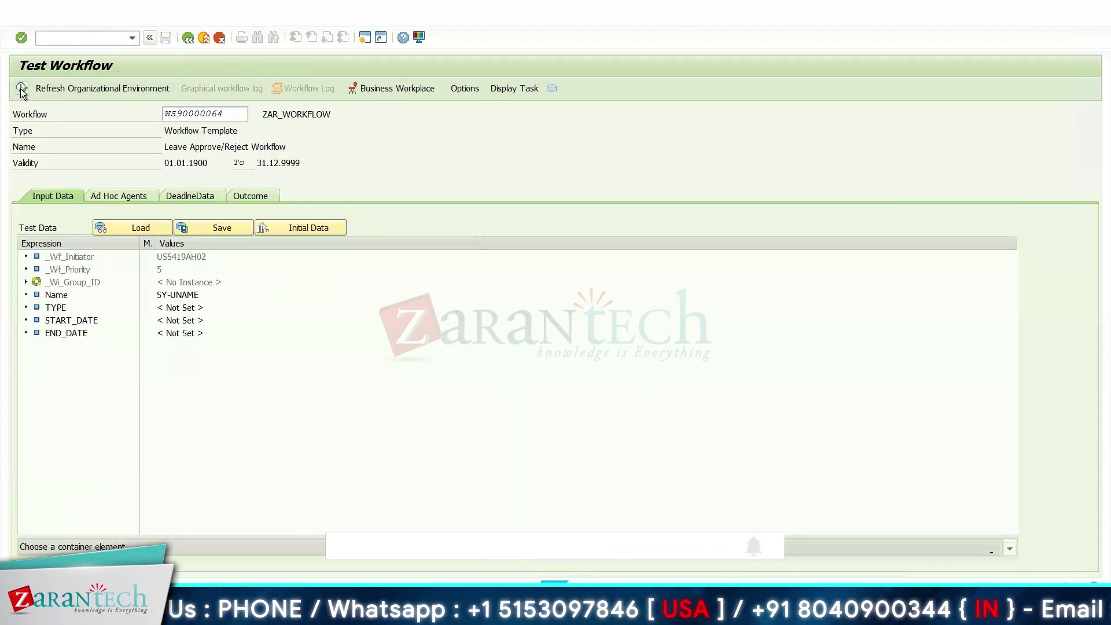
Step: Execute the workflow test, choosing Approve Leave in the Leave Request Approval decision, and open the workflow log
click(22, 89)
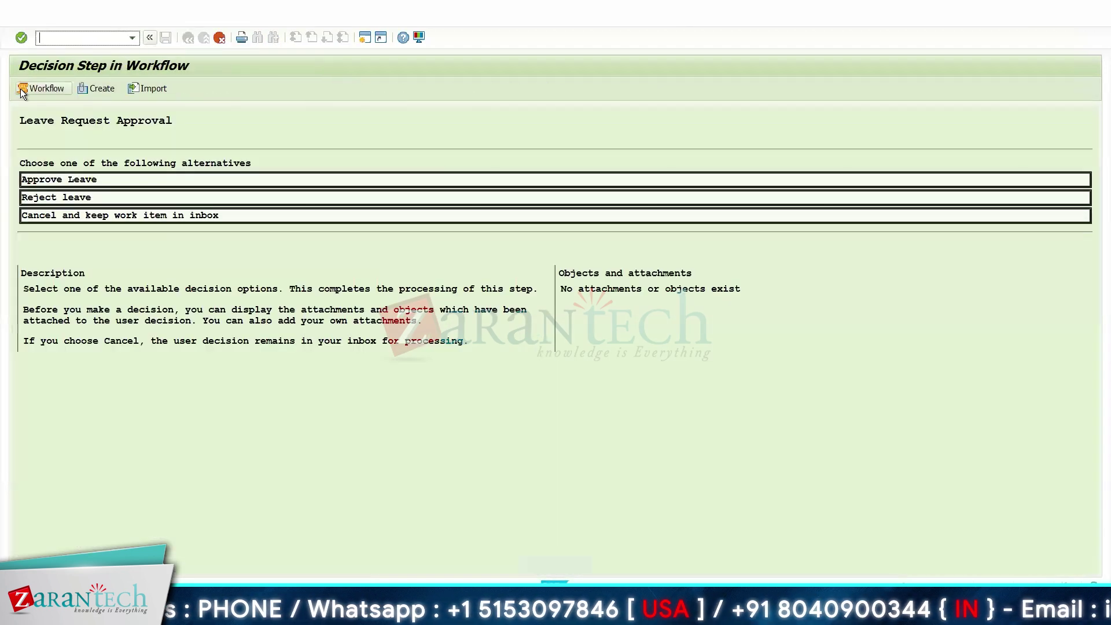
click(63, 182)
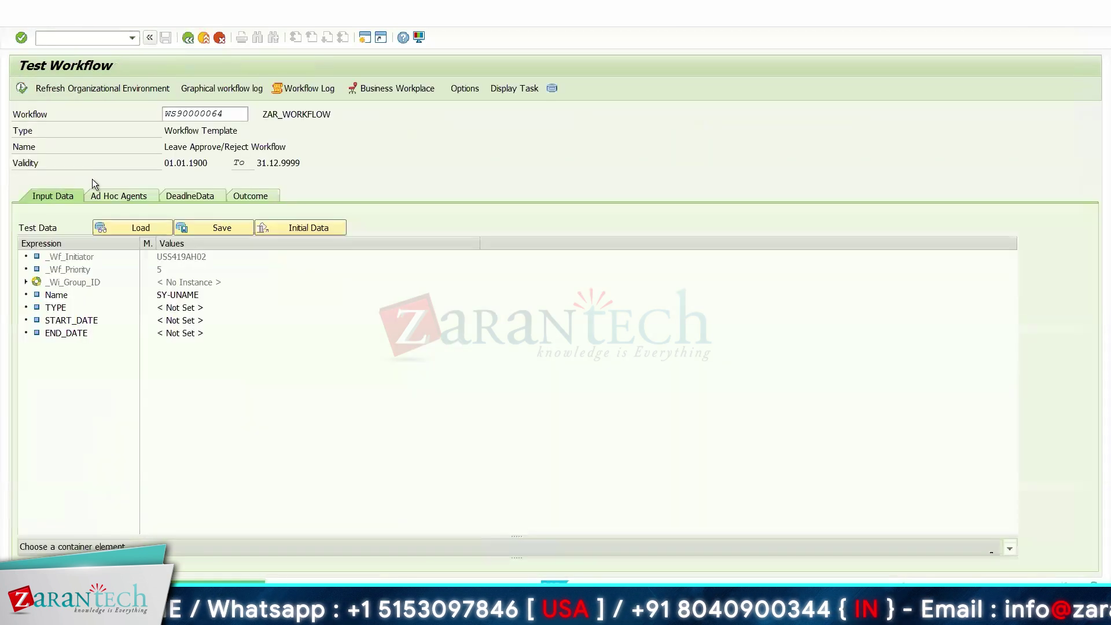
click(328, 88)
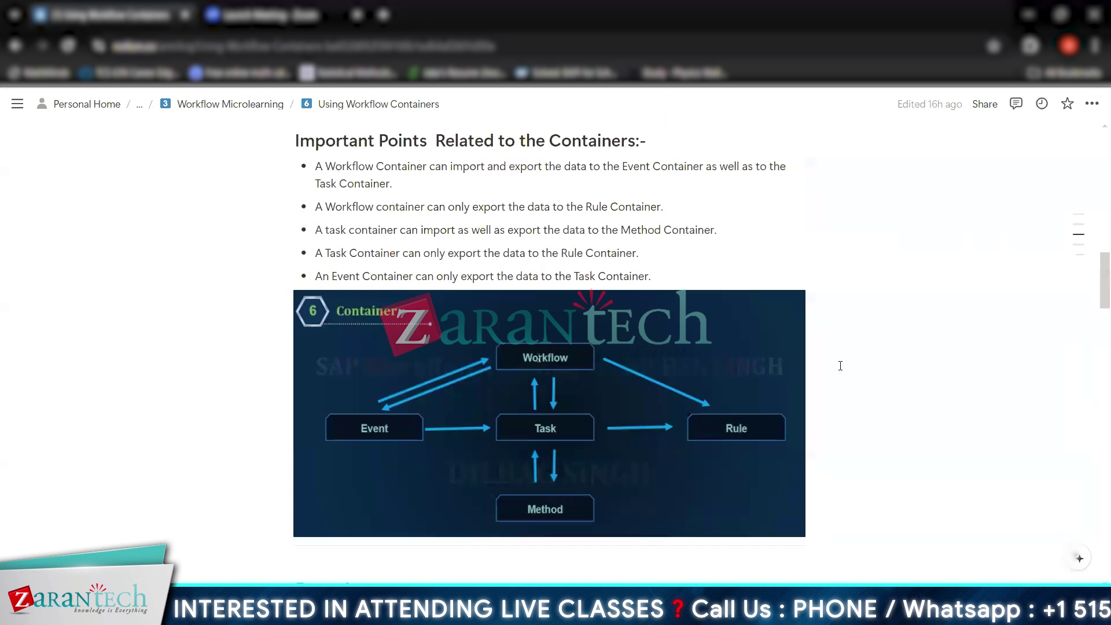
Step: Switch to the Using Workflow Containers notes in the browser and review the Workflow Container points and the introductory definition of a container
scroll(841, 366, up, 10)
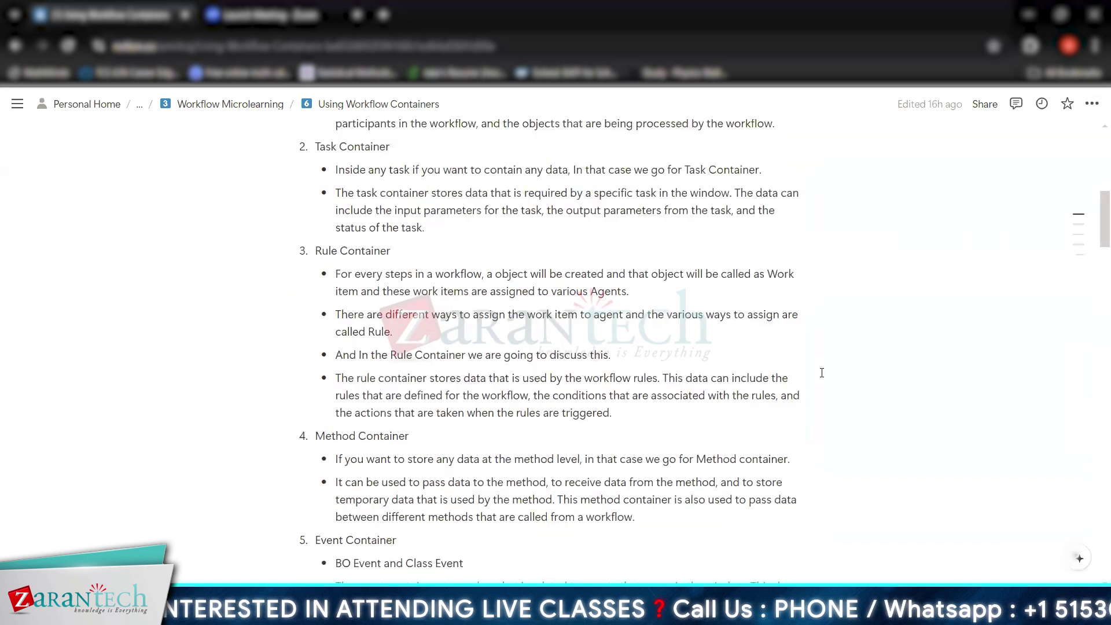
drag(341, 260, 626, 260)
drag(353, 282, 722, 284)
drag(335, 307, 787, 304)
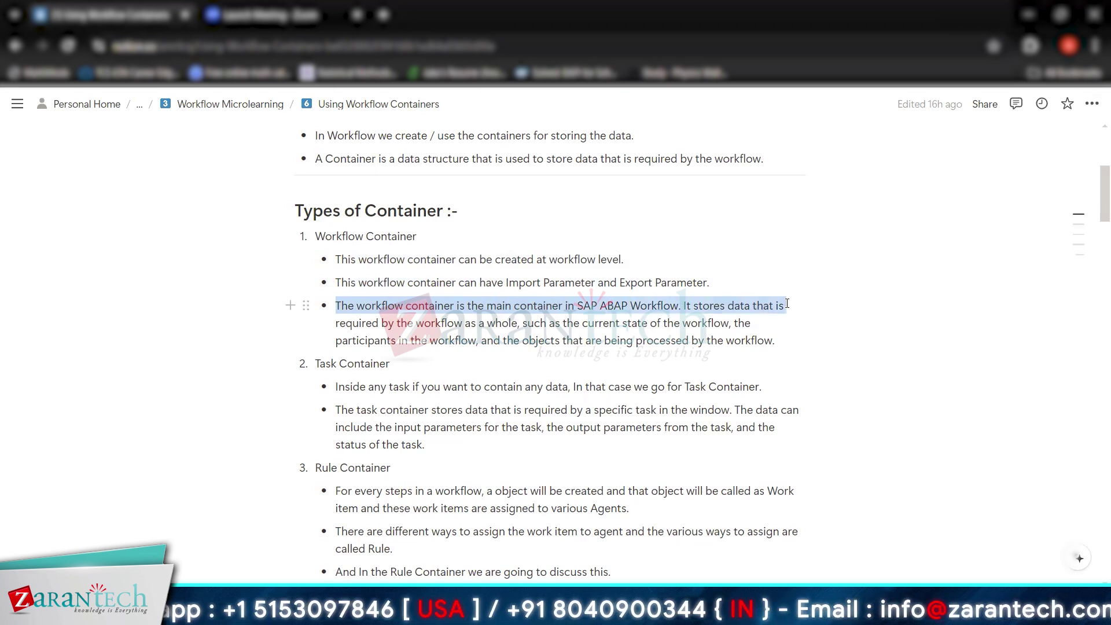
drag(788, 304, 787, 304)
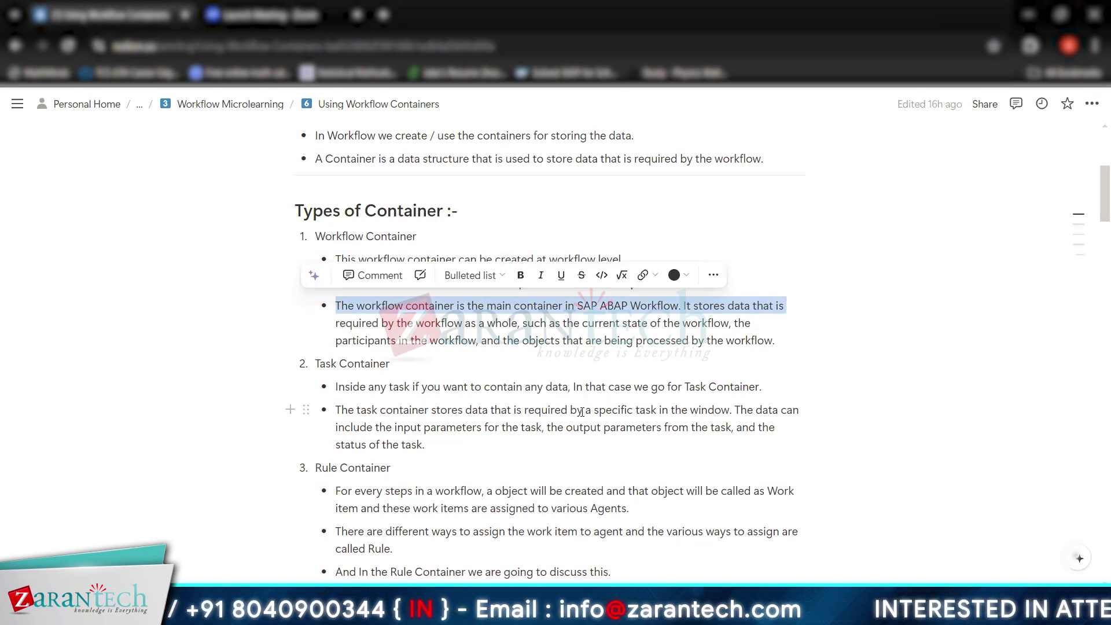
scroll(287, 404, up, 5)
drag(347, 449, 798, 447)
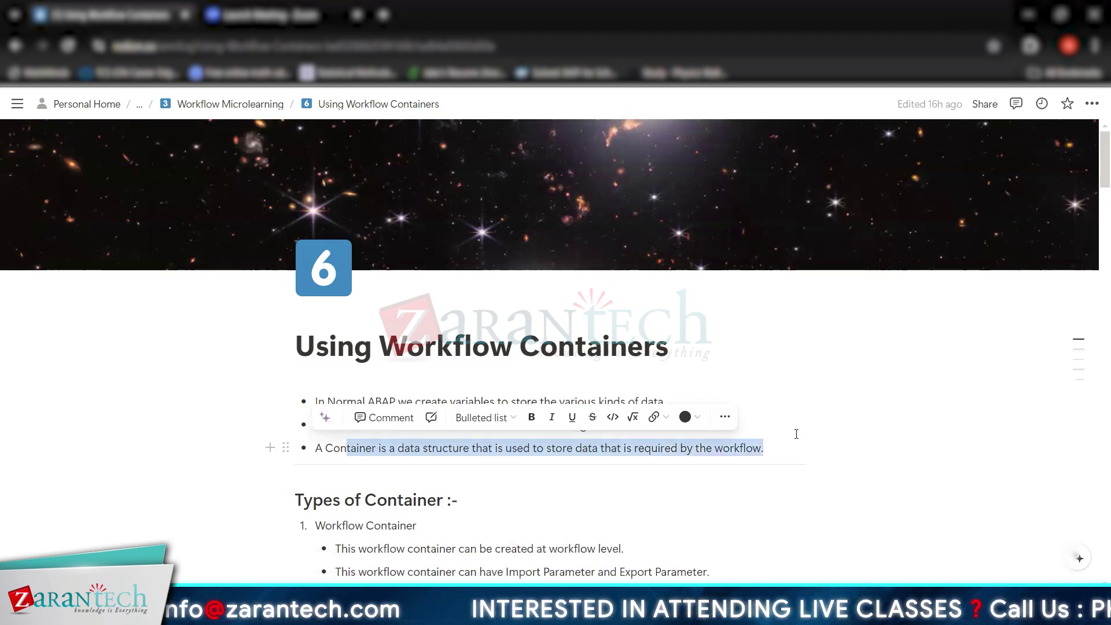
click(885, 332)
click(349, 384)
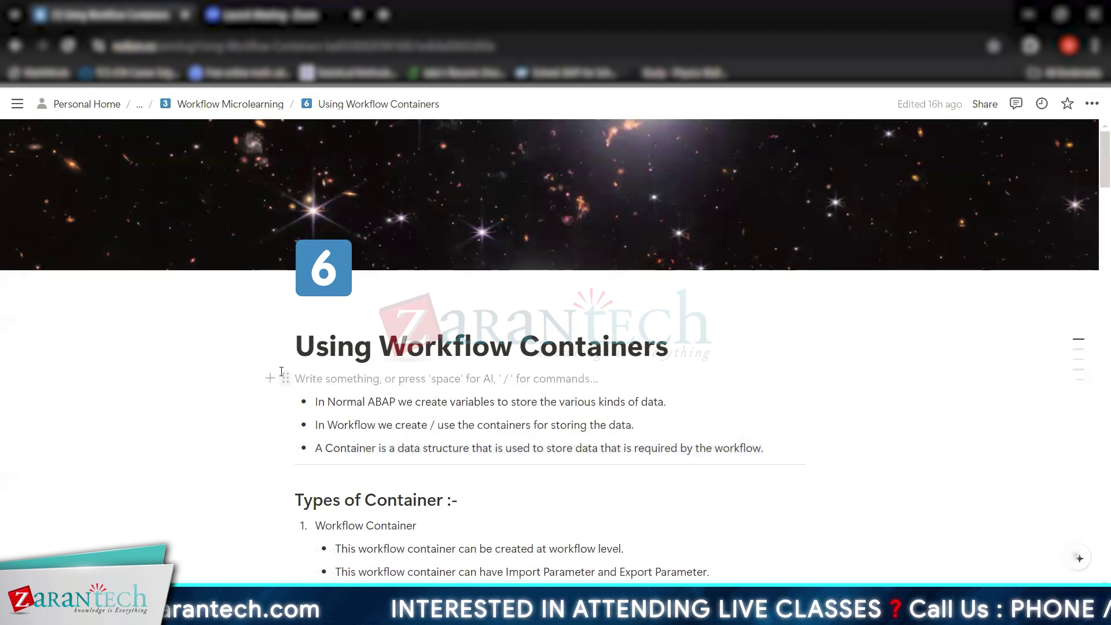